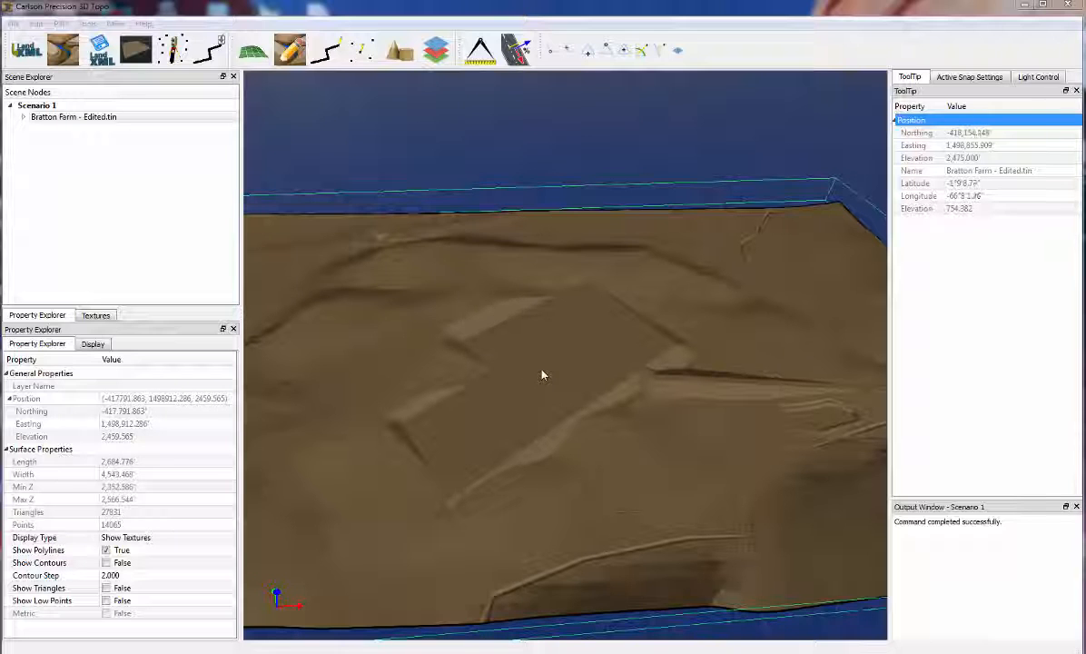
Step: Start Auto Texture on the Bratton Farm - Edited.tin surface and pick a point on the pad's back slope
drag(543, 374, 546, 344)
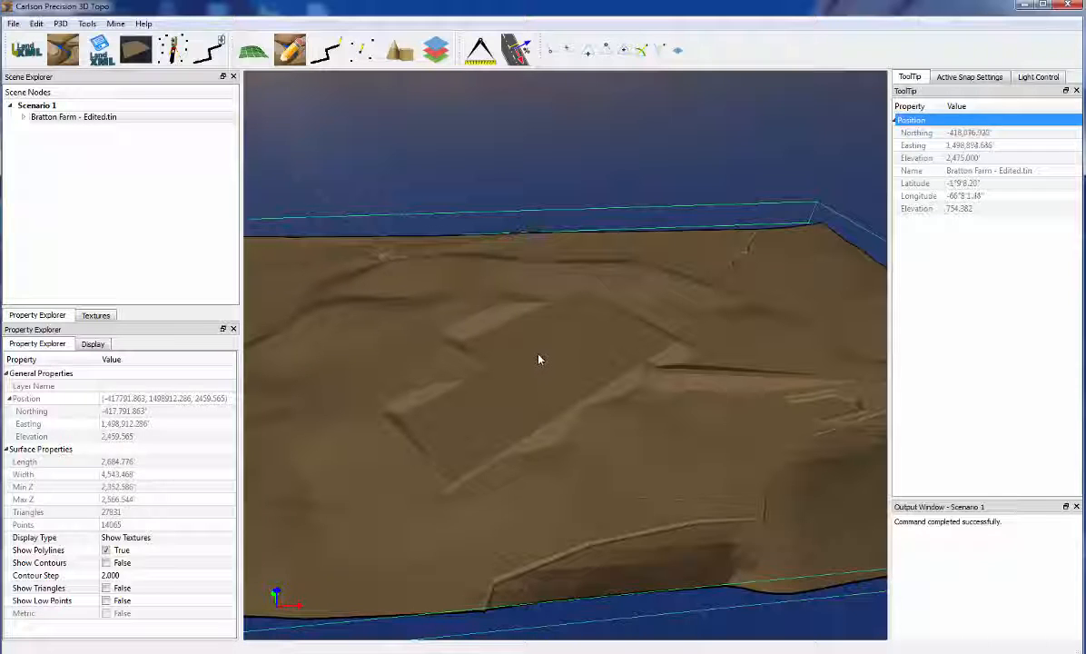
drag(538, 360, 503, 357)
scroll(489, 344, up, 3)
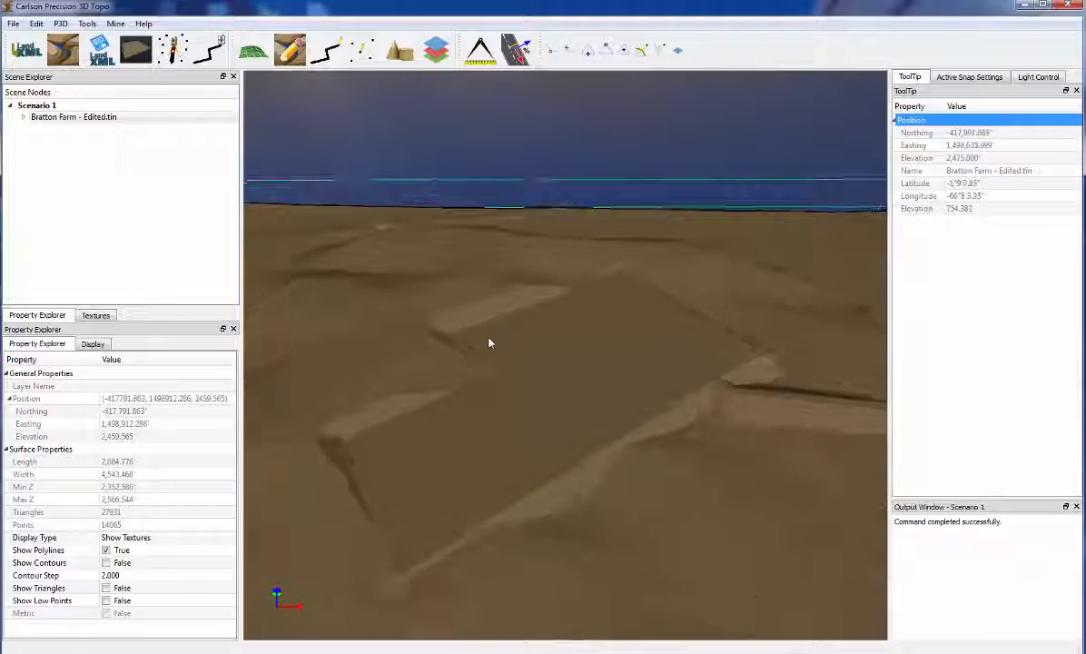
scroll(488, 343, up, 2)
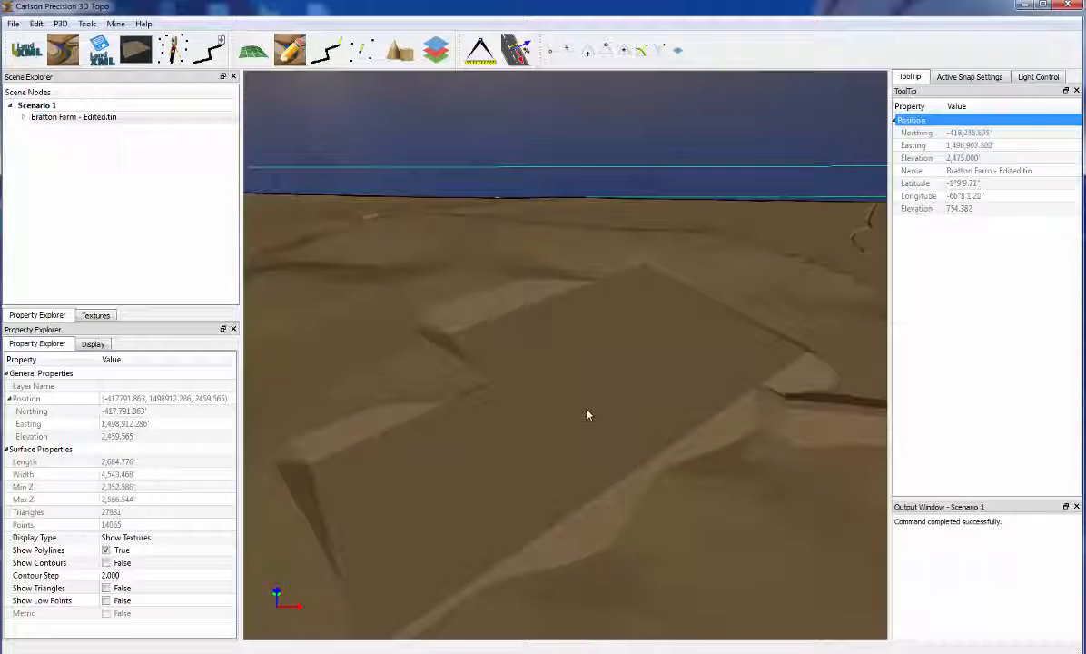
drag(586, 415, 534, 377)
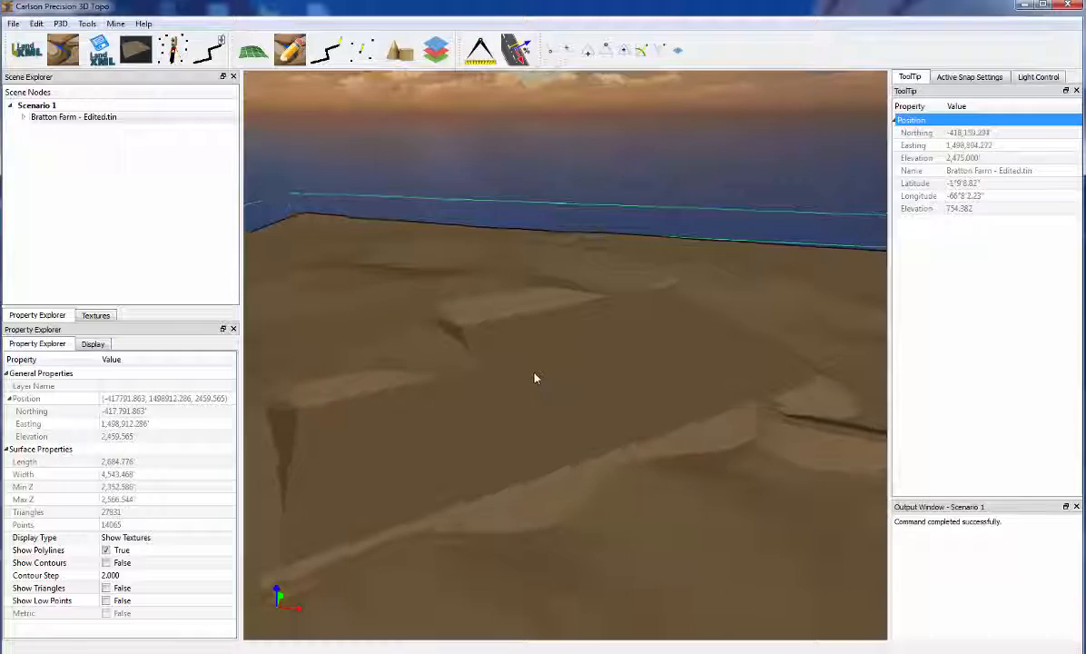
scroll(573, 391, down, 4)
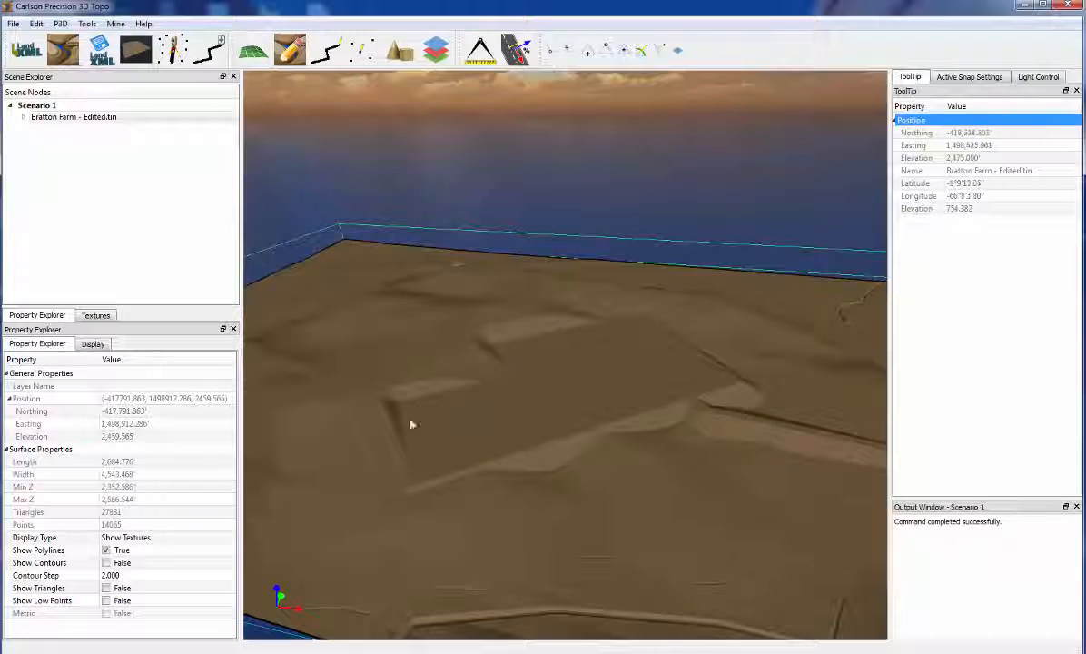
right_click(537, 346)
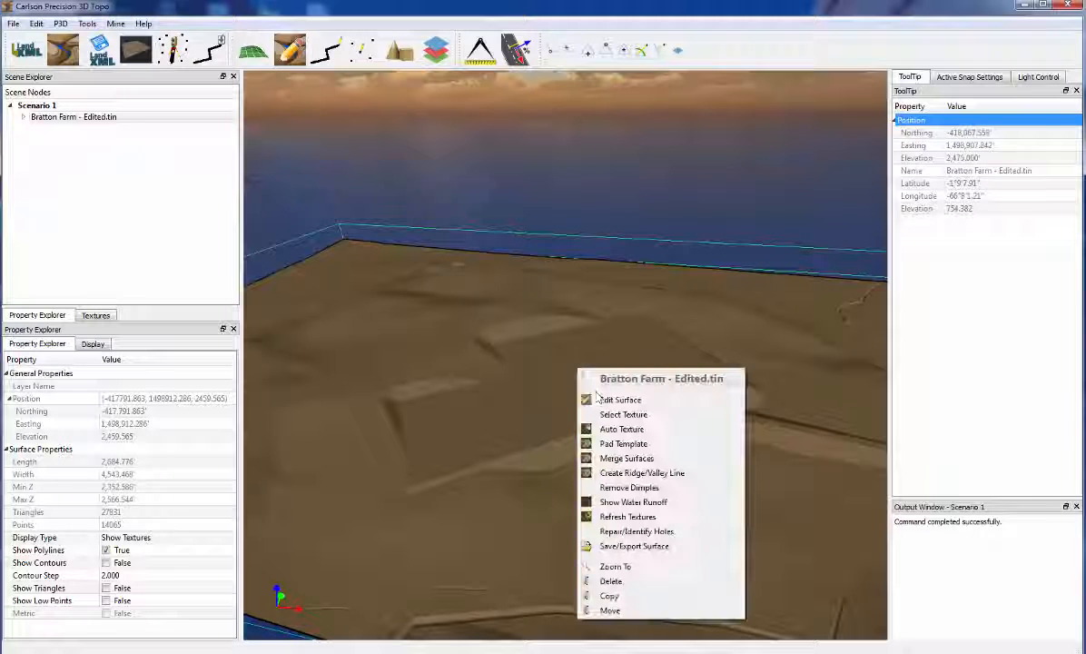
click(556, 405)
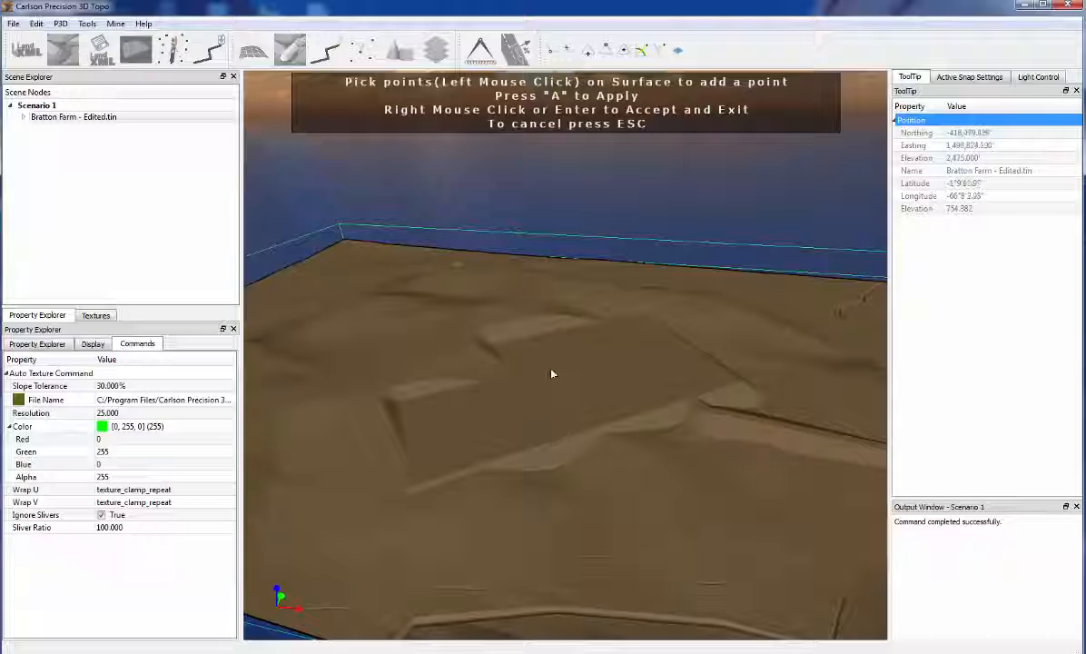
middle_drag(551, 372, 552, 382)
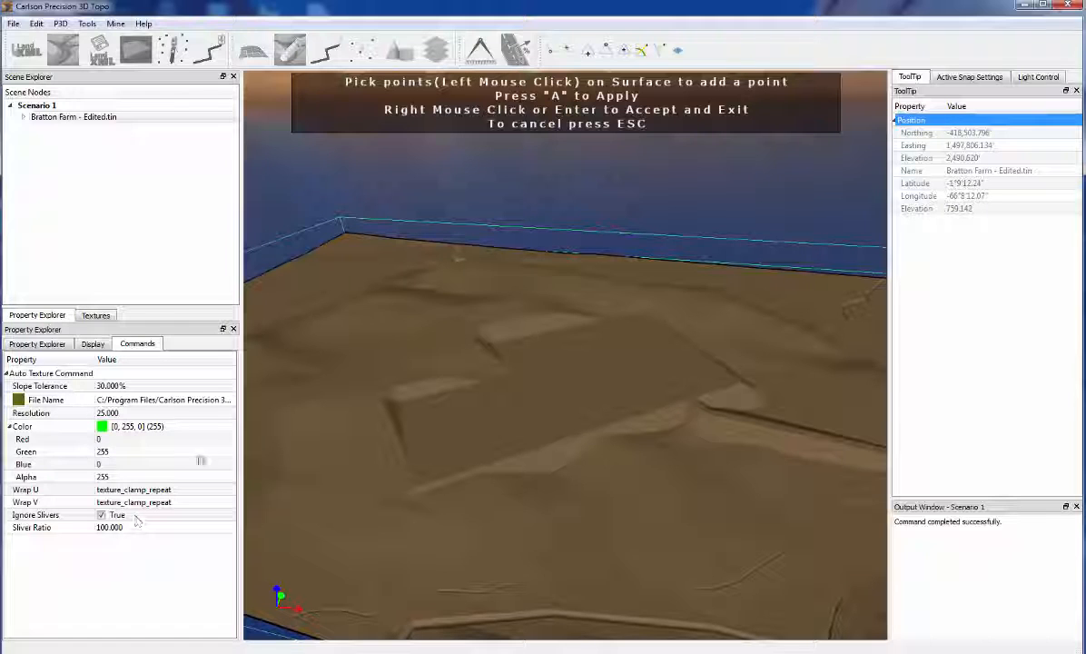
click(534, 334)
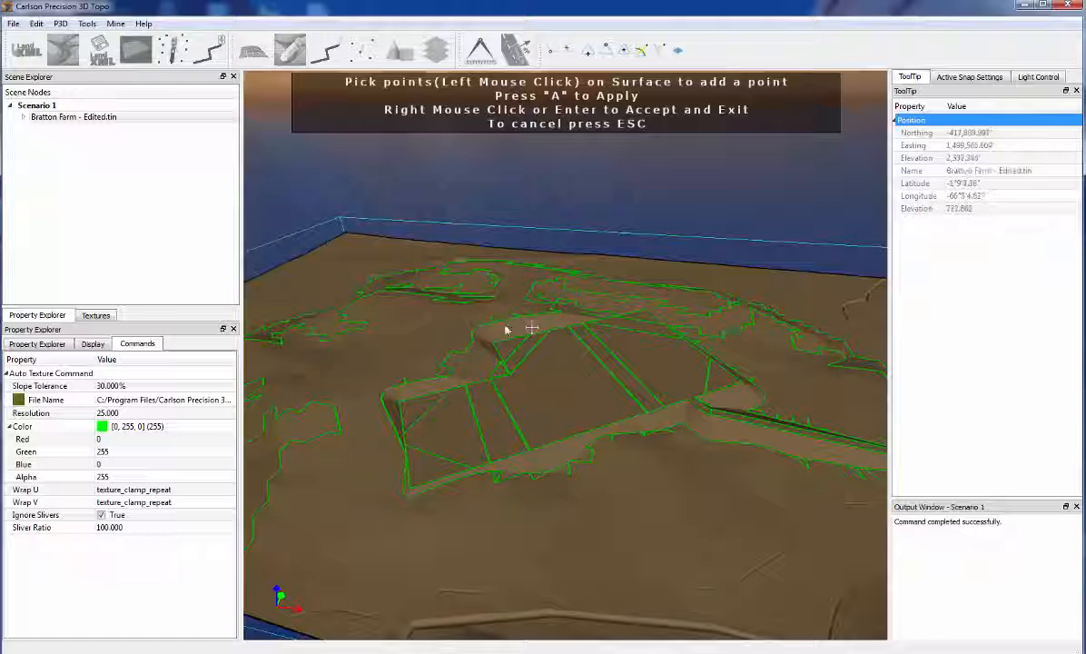
Step: Set the Auto Texture slope tolerance to 3%
scroll(481, 332, up, 1)
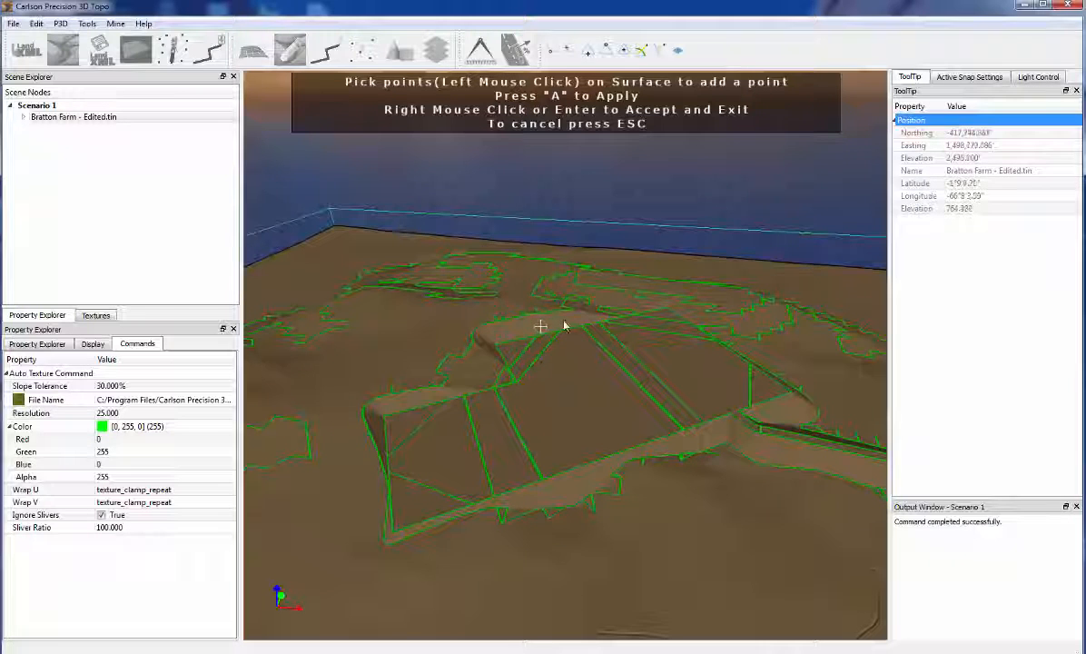
scroll(560, 324, up, 2)
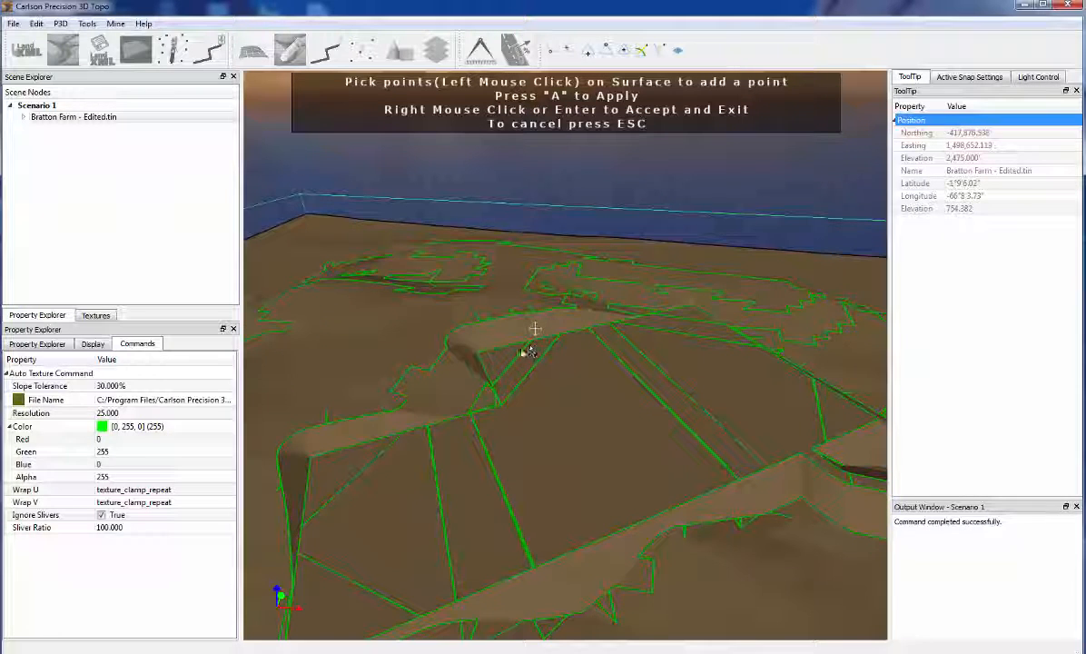
click(130, 386)
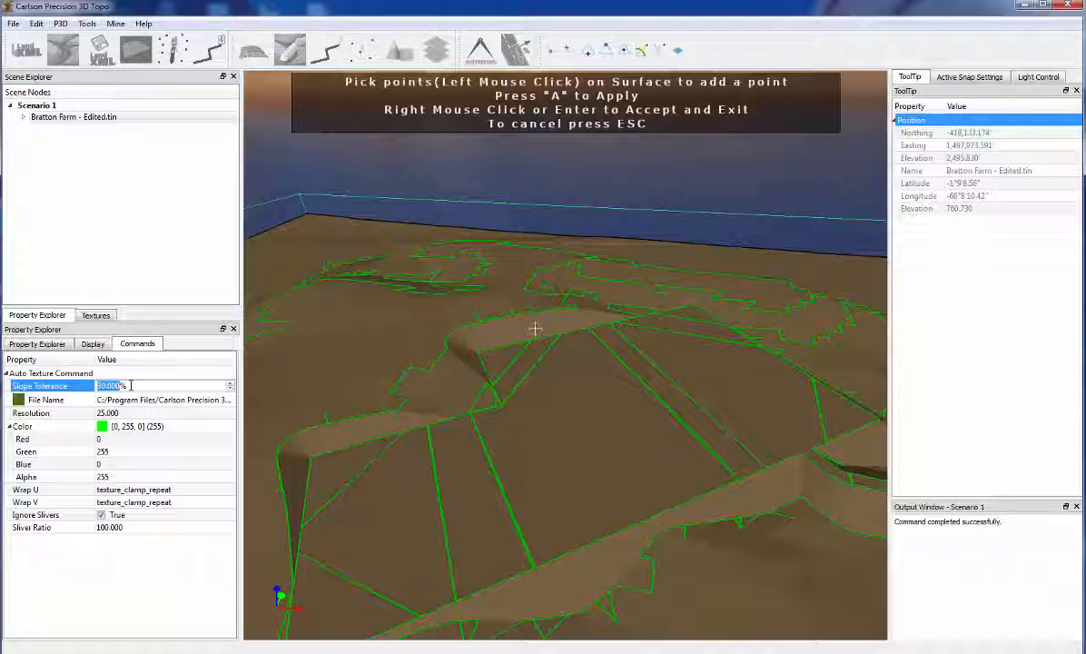
text(3)
key(Return)
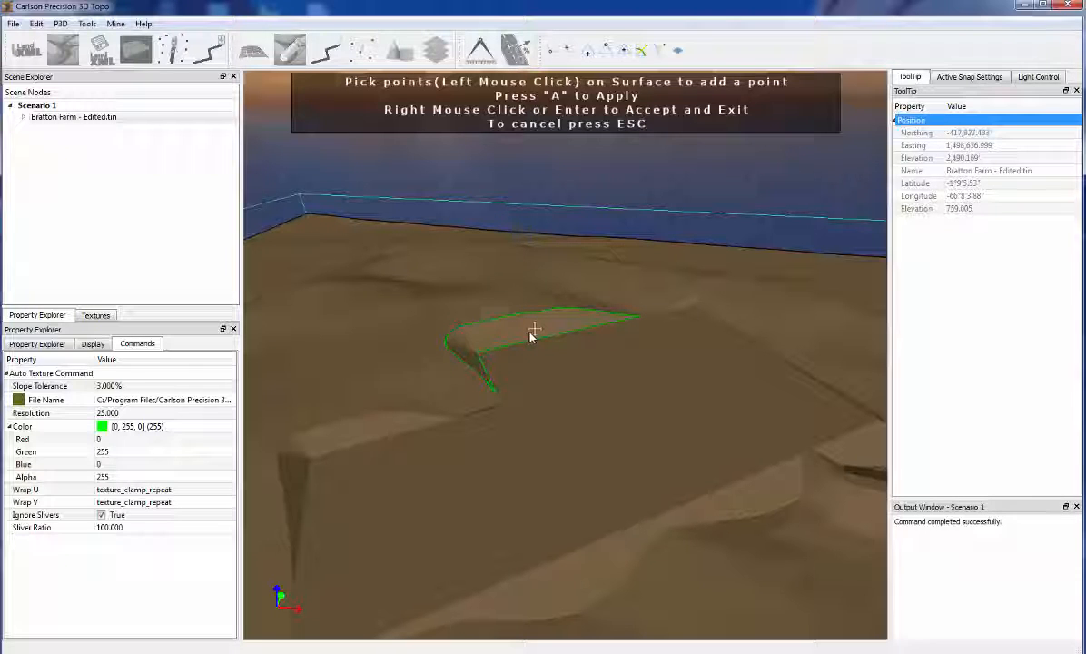
Step: Try adding the flat pad top to the auto-texture area, and undo that pick
click(571, 369)
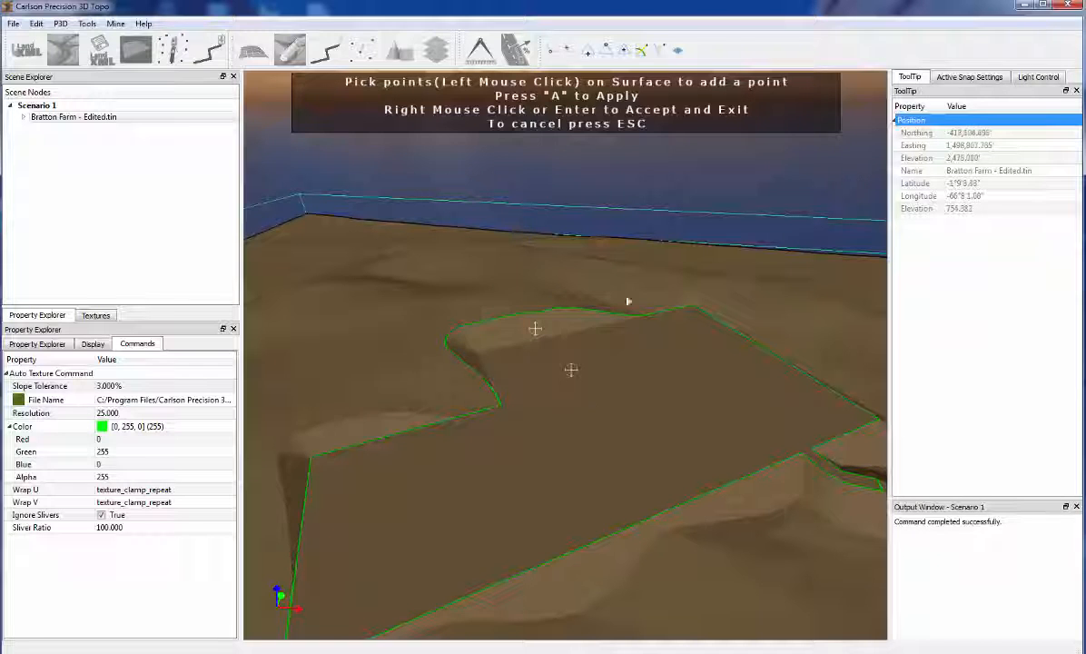
key(ctrl+z)
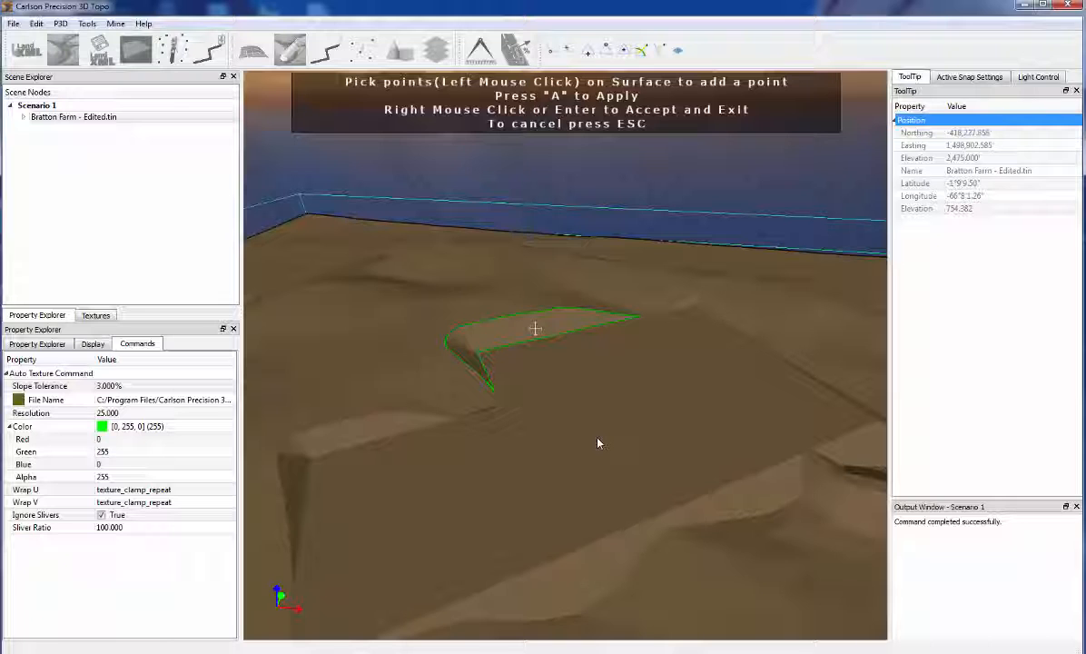
Step: Add the pad's second back slope, far corner side slope and front slope to the auto-texture areas
middle_drag(597, 443, 488, 465)
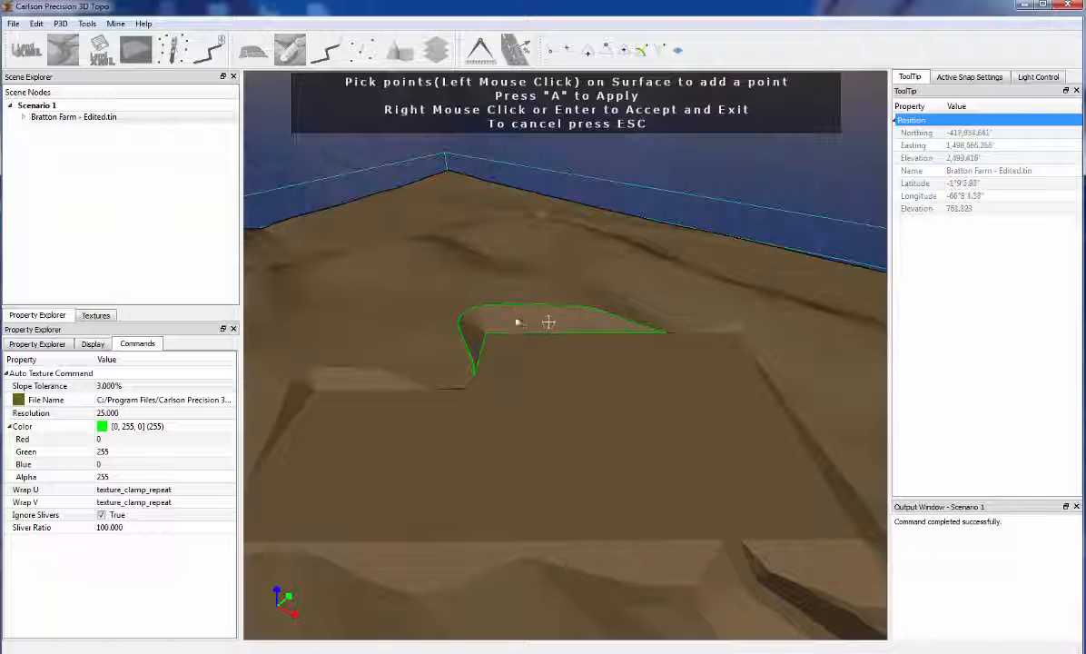
click(364, 384)
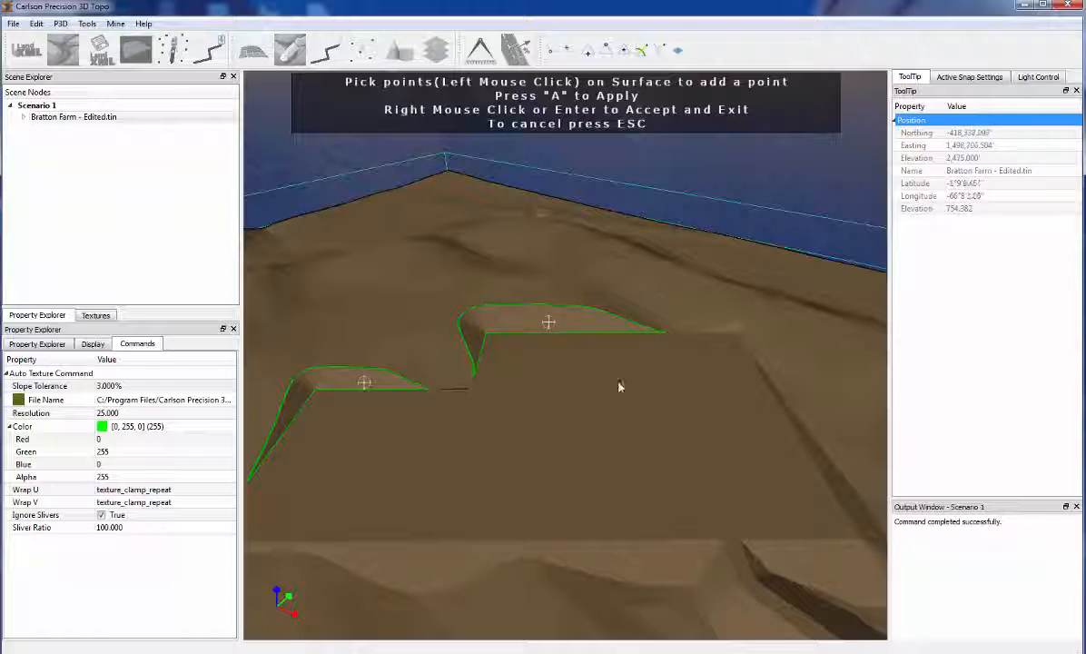
click(732, 331)
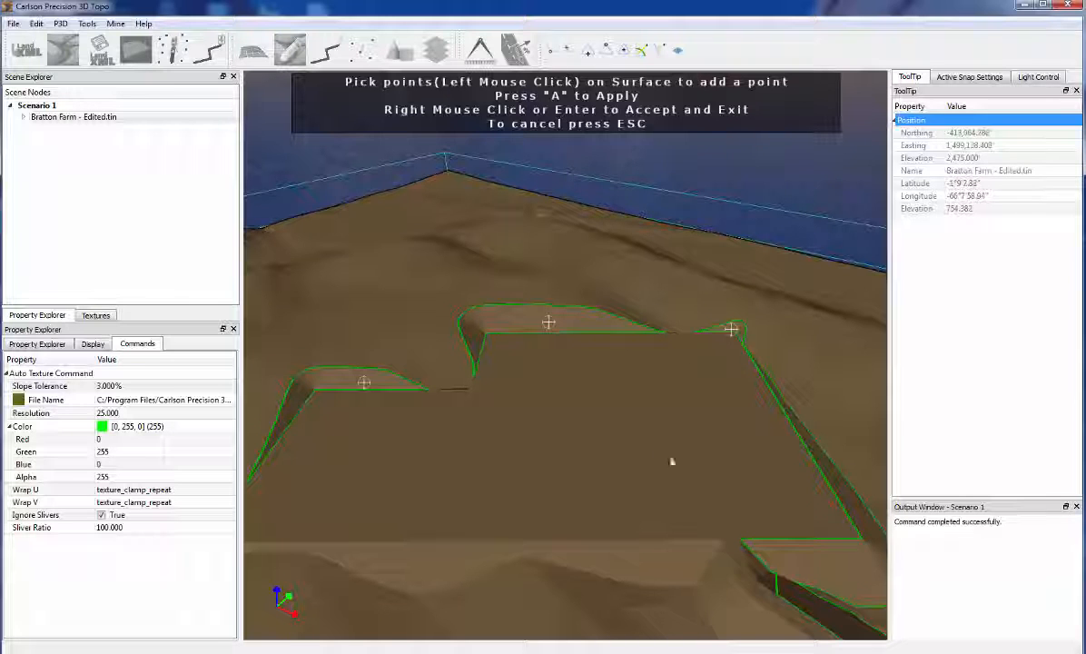
click(632, 560)
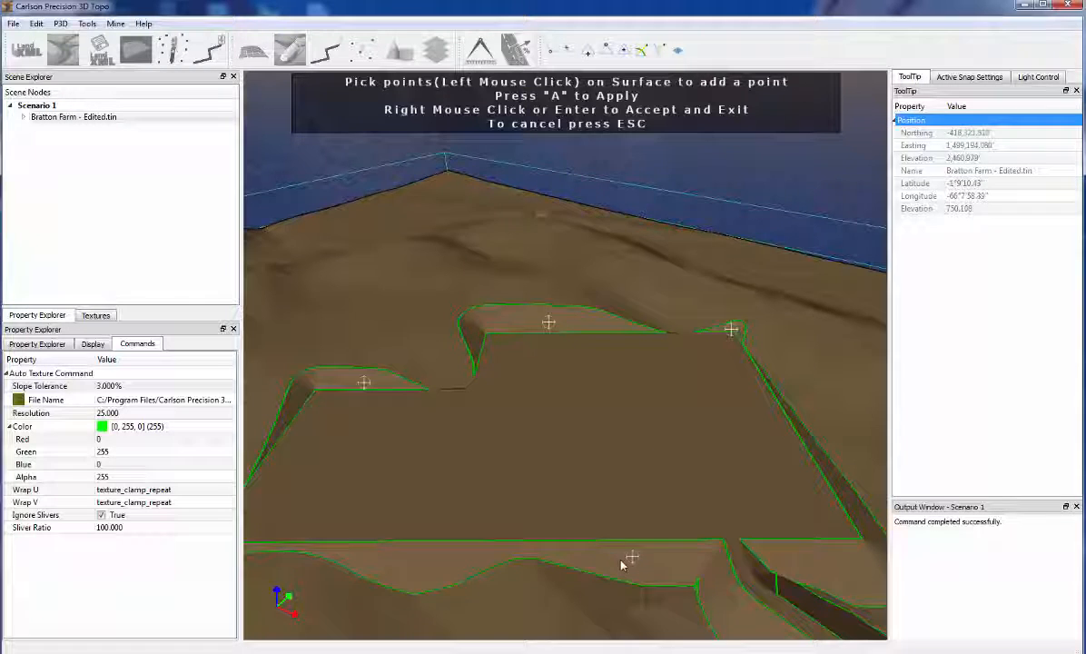
Step: Add the small leftover facets at the front slope's corner and at the slope base beside the access road to the auto-texture areas
scroll(630, 561, down, 3)
scroll(626, 577, up, 5)
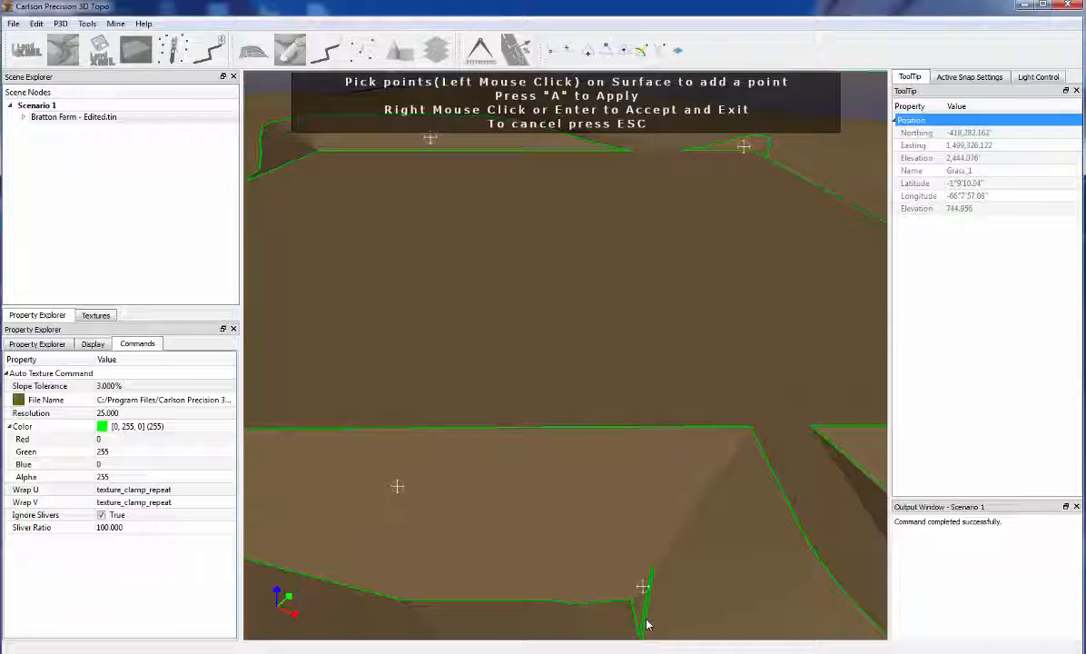
scroll(690, 504, up, 4)
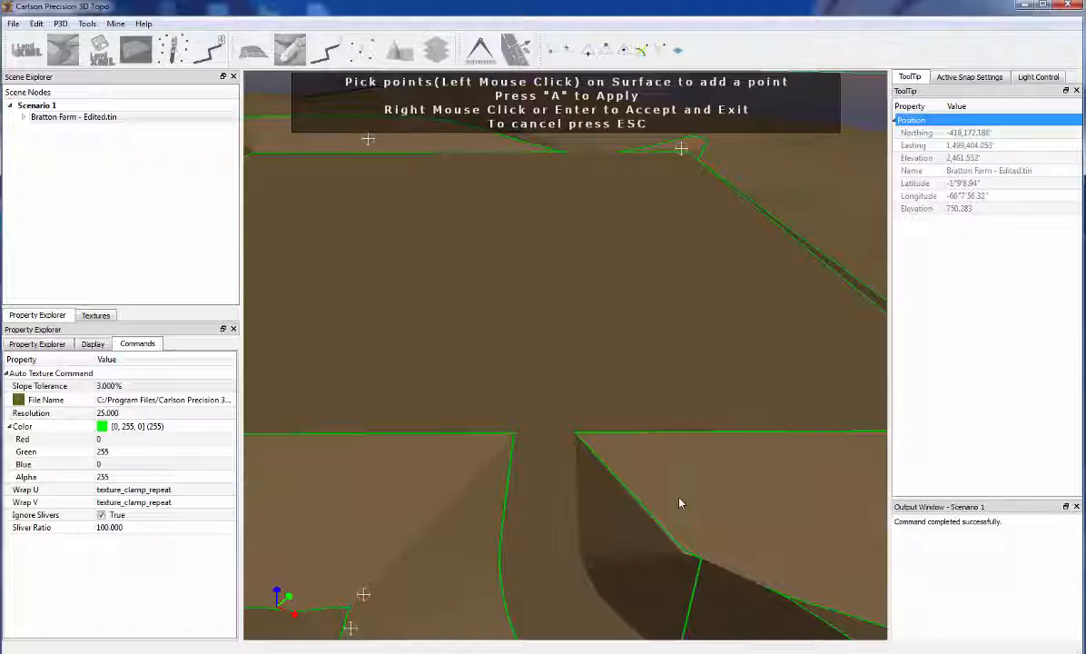
scroll(677, 505, down, 5)
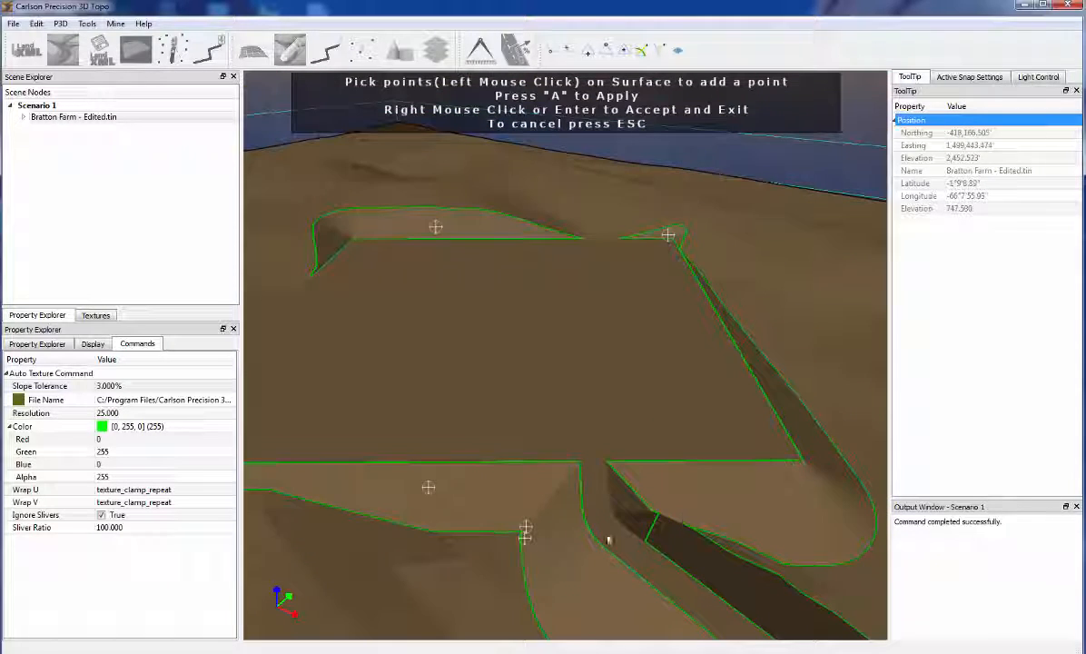
scroll(718, 523, up, 3)
middle_drag(722, 525, 465, 436)
scroll(440, 447, up, 5)
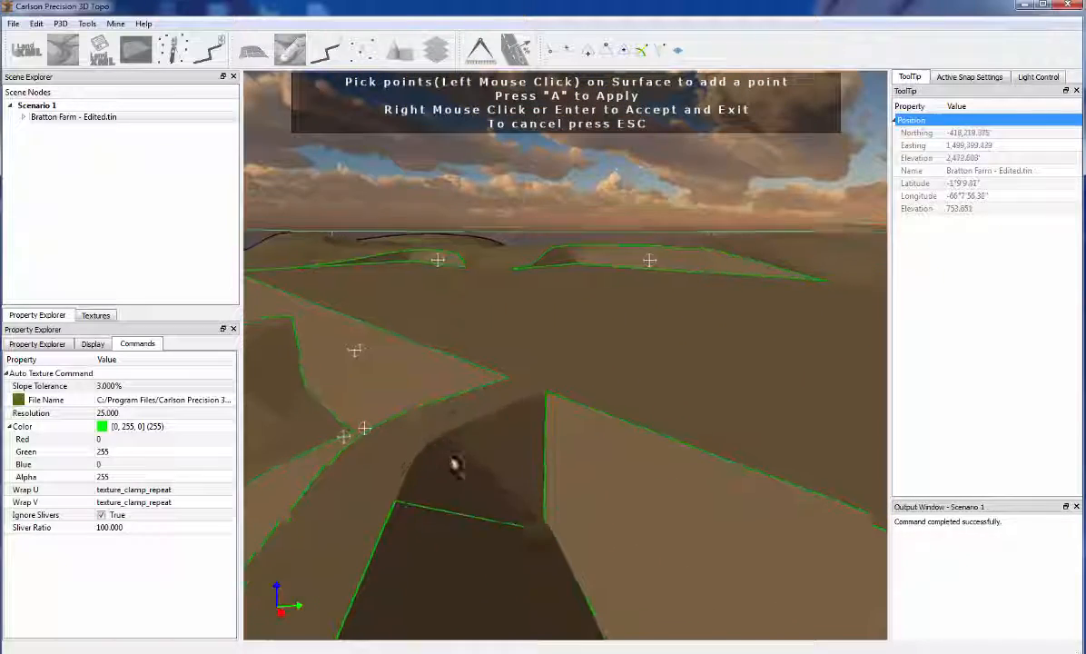
middle_drag(531, 531, 549, 525)
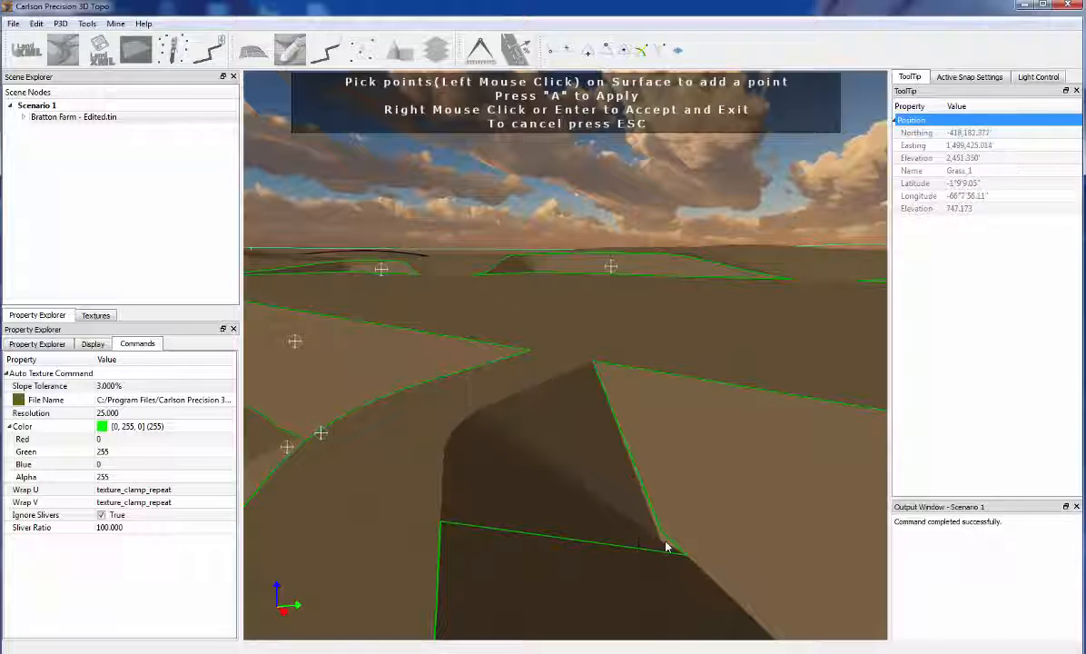
scroll(664, 543, up, 4)
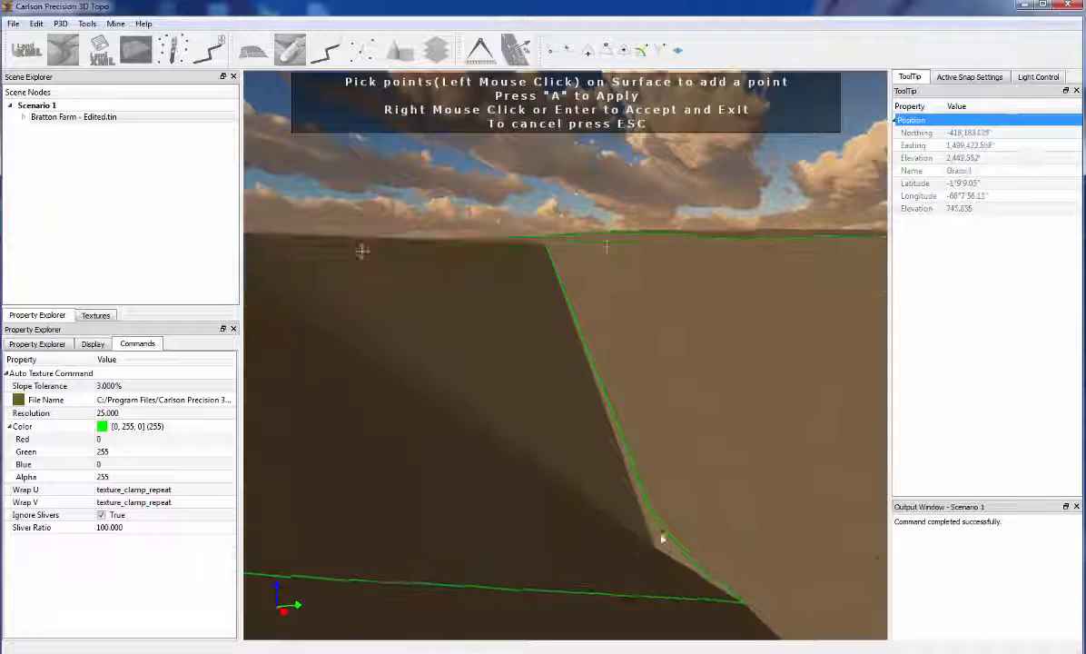
middle_drag(701, 569, 649, 527)
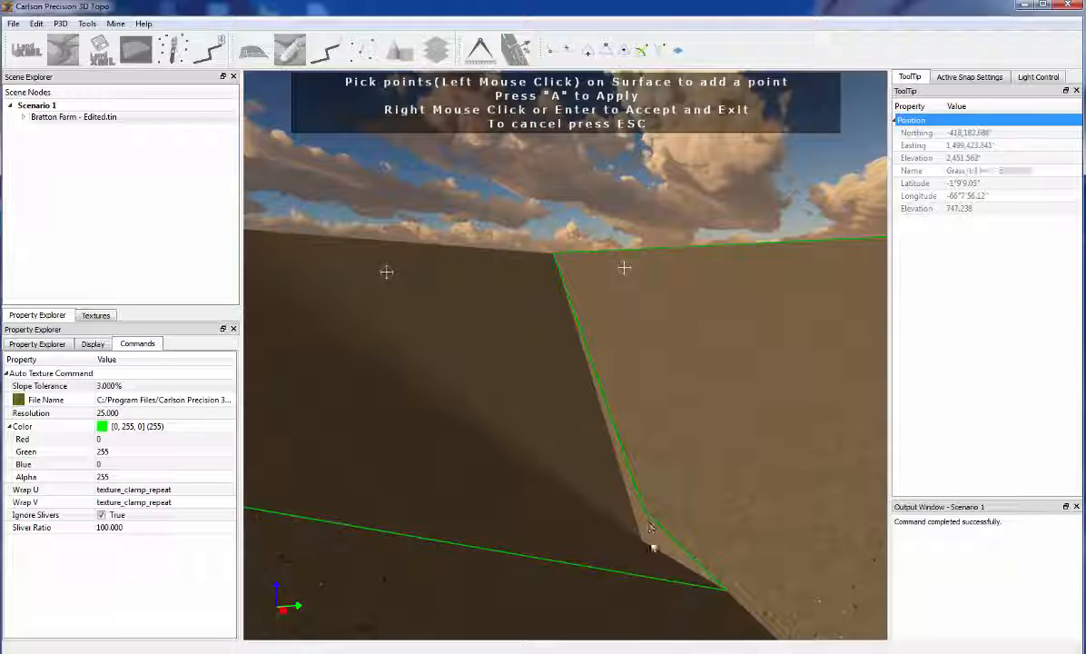
click(652, 537)
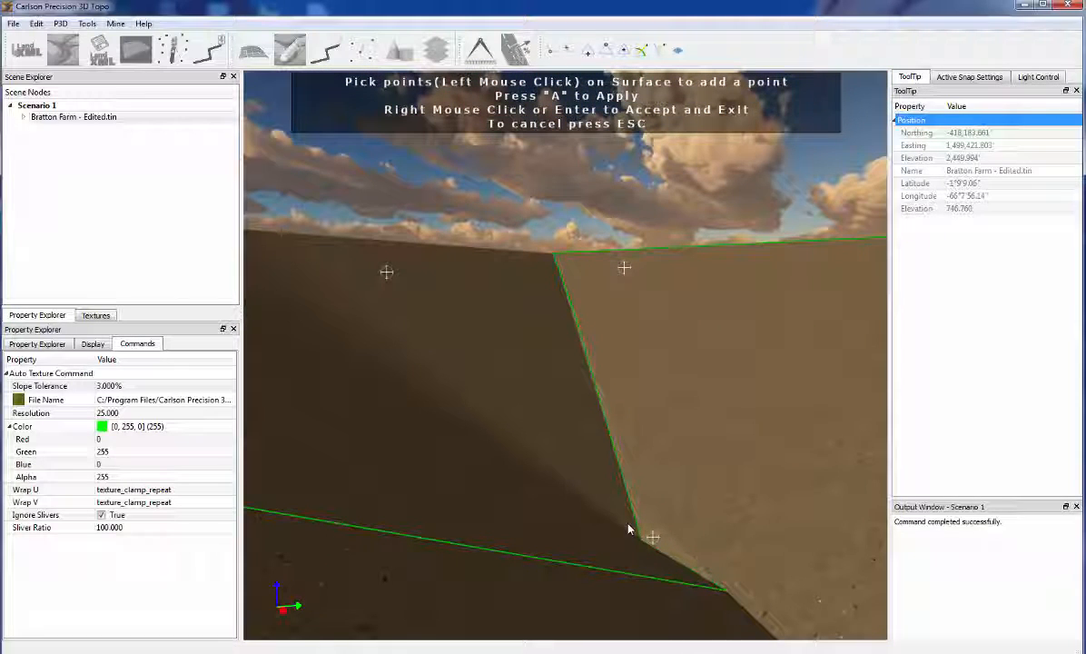
Step: Add the unselected section of the dark slope along the pad's side edge to the auto-texture areas
middle_drag(628, 528, 534, 588)
middle_drag(460, 531, 524, 488)
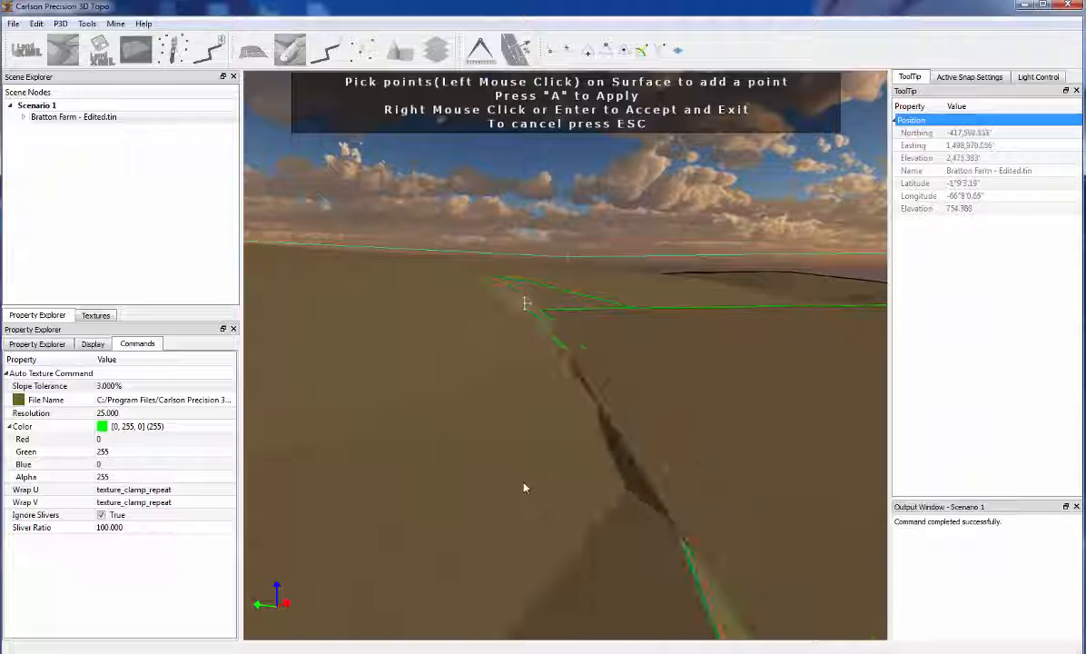
click(626, 466)
Step: Add the long, narrow embankment along the outer side of the access road to the auto-texture areas
middle_drag(747, 369, 522, 537)
scroll(344, 420, down, 4)
scroll(448, 431, up, 2)
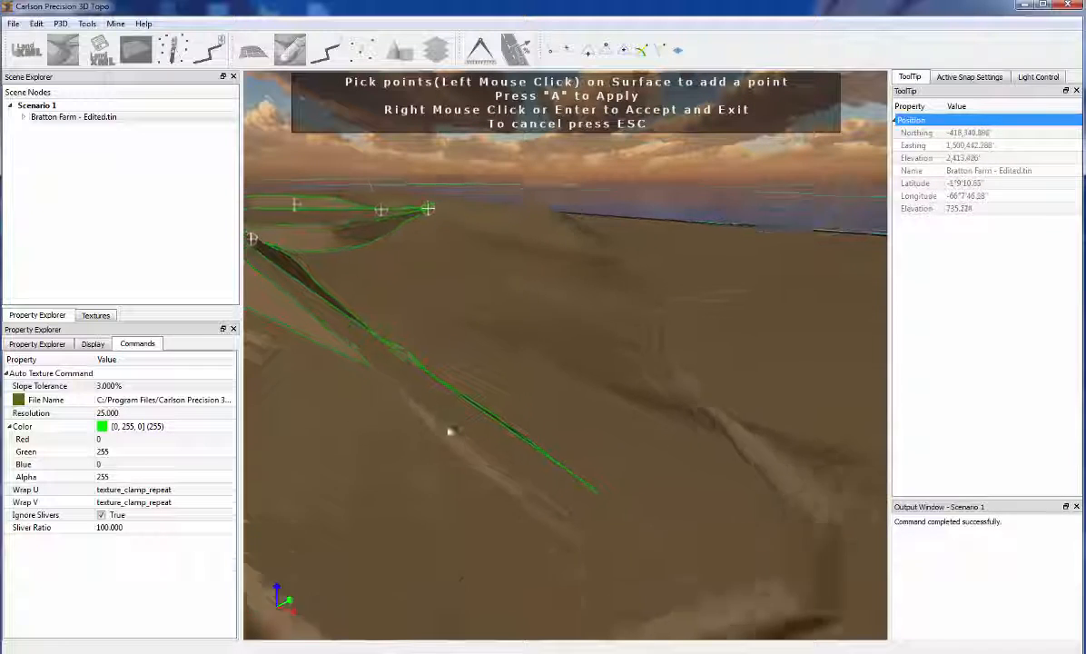
click(440, 432)
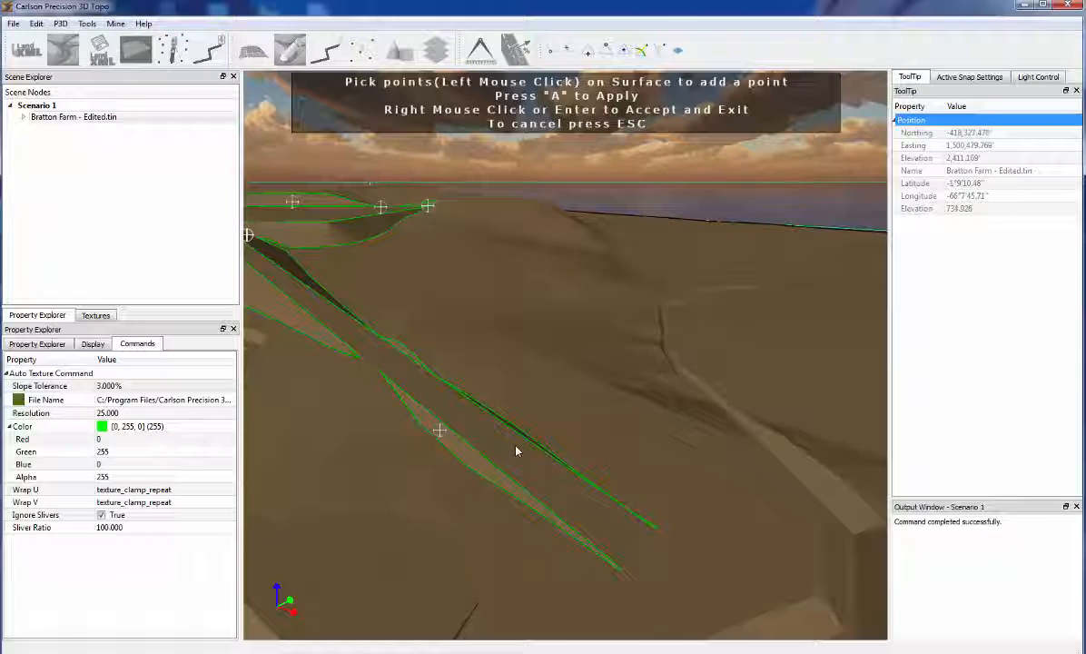
Step: Add the unselected tapering end of the roadside slope nearer the pad to the auto-texture areas
middle_drag(481, 416, 572, 471)
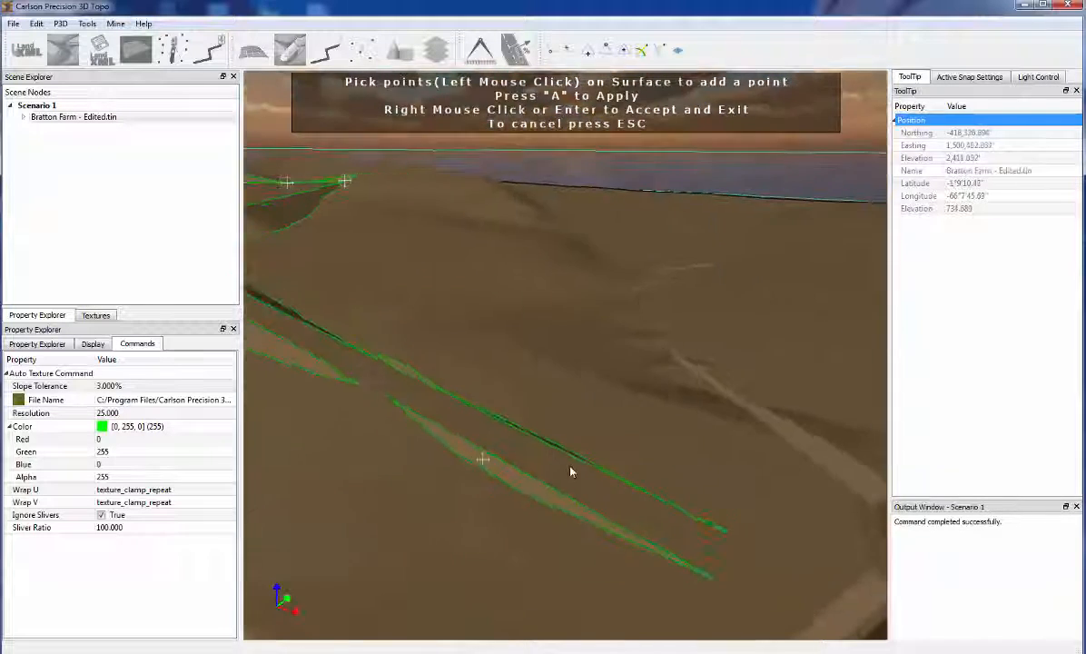
scroll(318, 360, up, 4)
scroll(388, 410, up, 6)
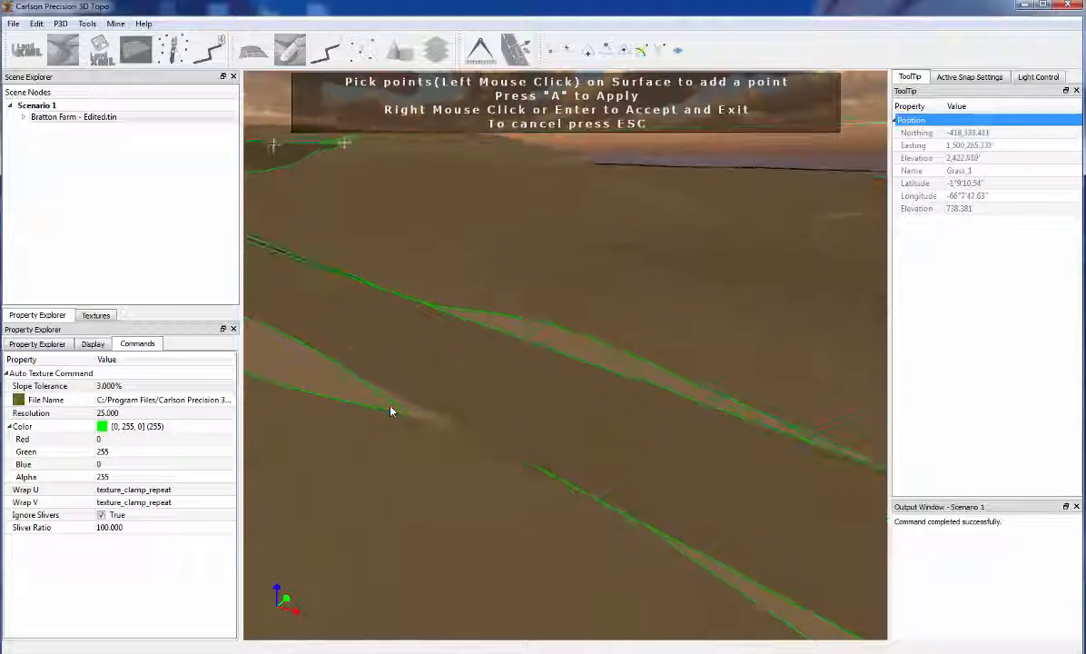
scroll(390, 411, down, 6)
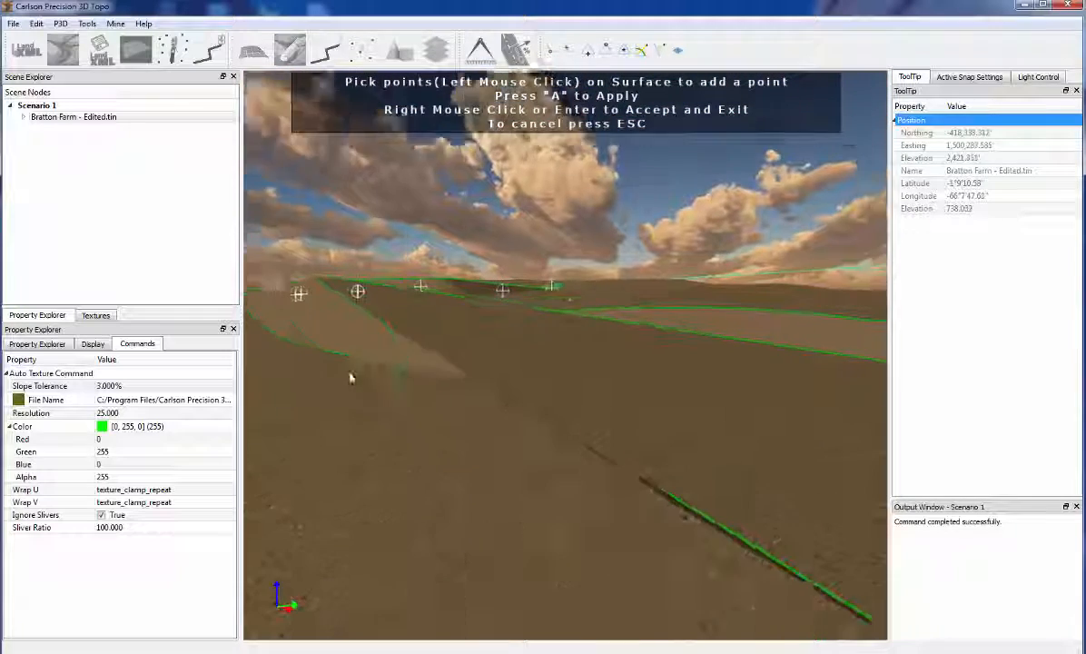
click(417, 366)
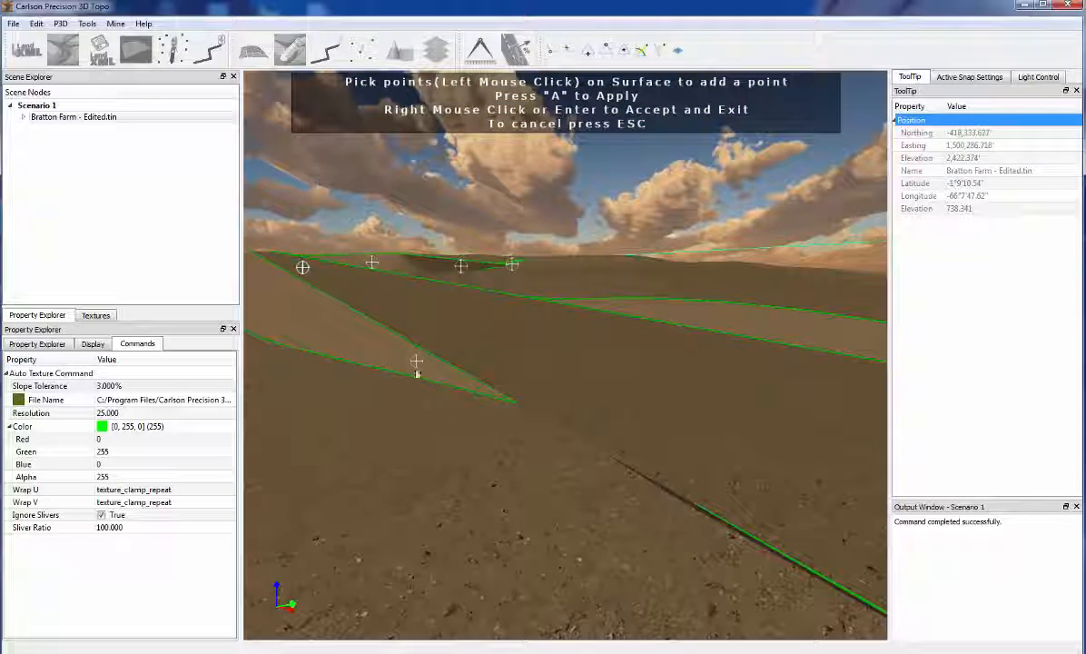
middle_drag(417, 366, 381, 463)
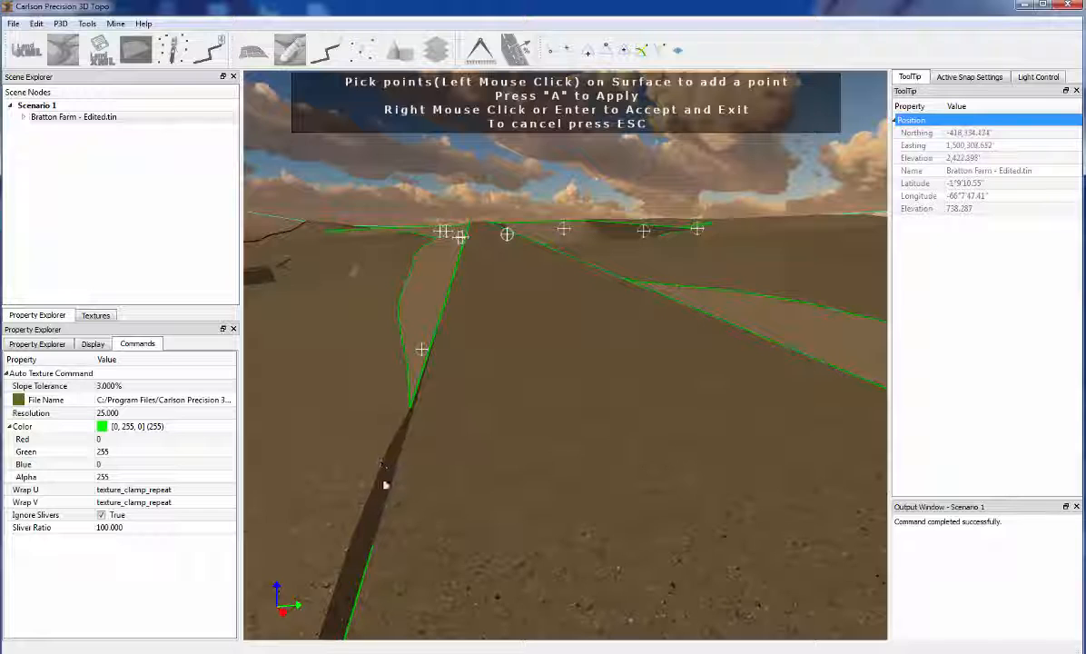
Step: Add the narrow dark slope strip along the access road's edge to the auto-texture areas and apply the grass texture
click(383, 479)
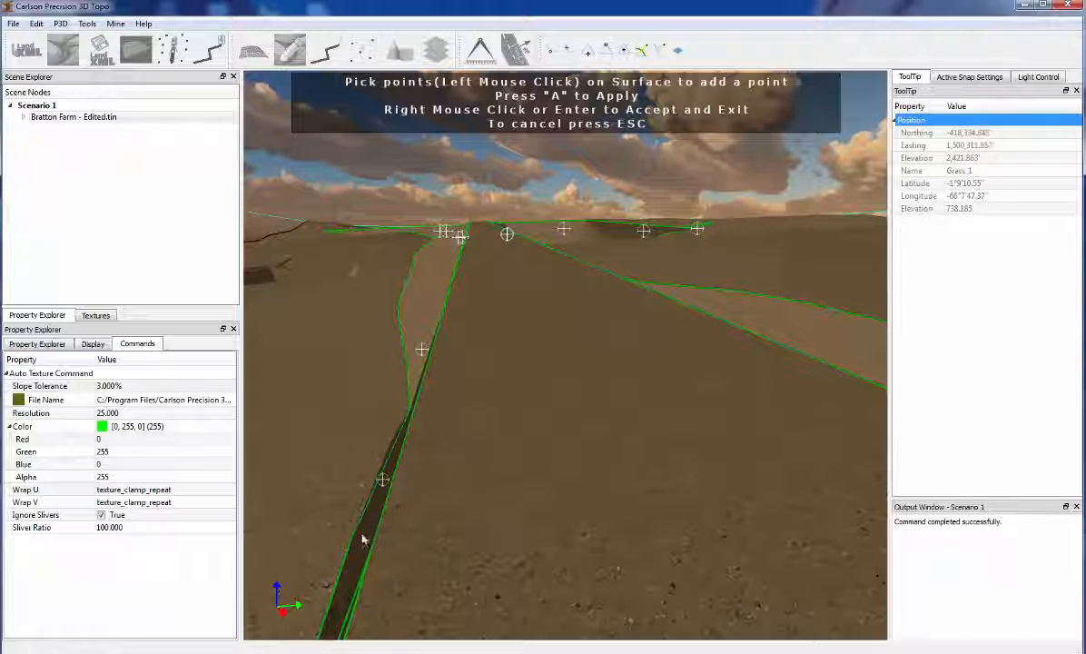
click(392, 446)
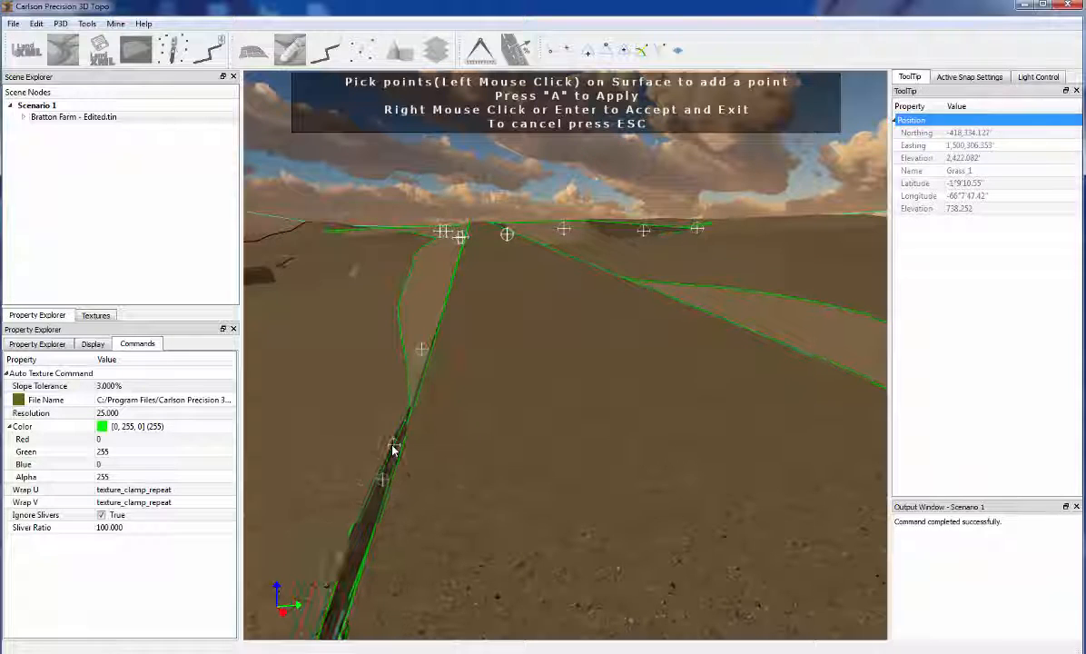
scroll(392, 451, down, 5)
scroll(393, 451, down, 5)
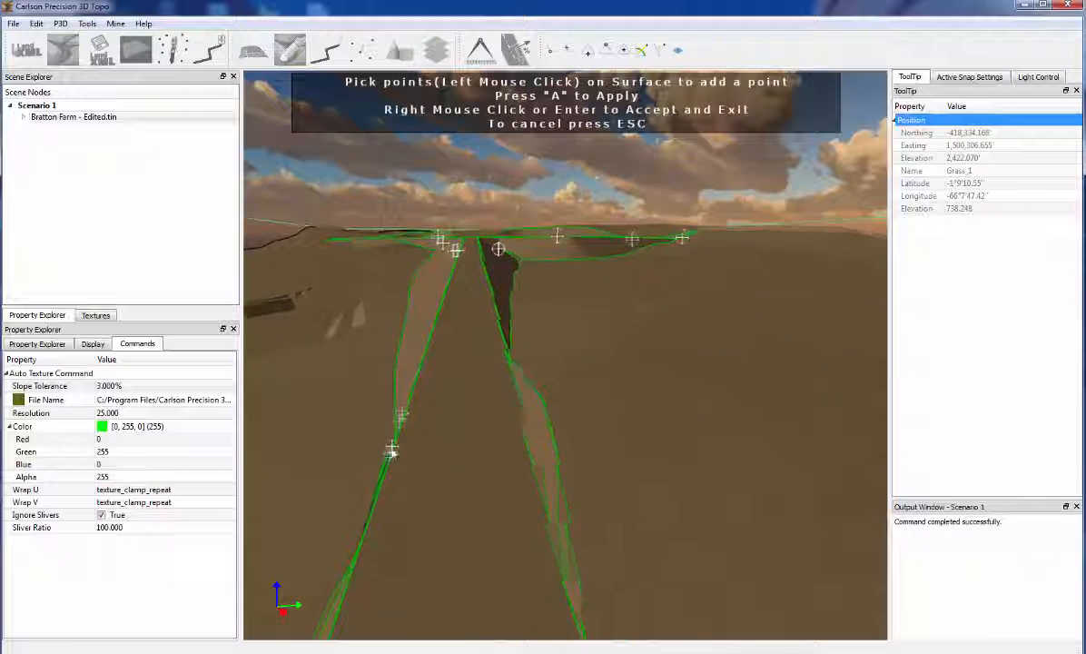
middle_drag(395, 524, 561, 523)
scroll(504, 483, up, 8)
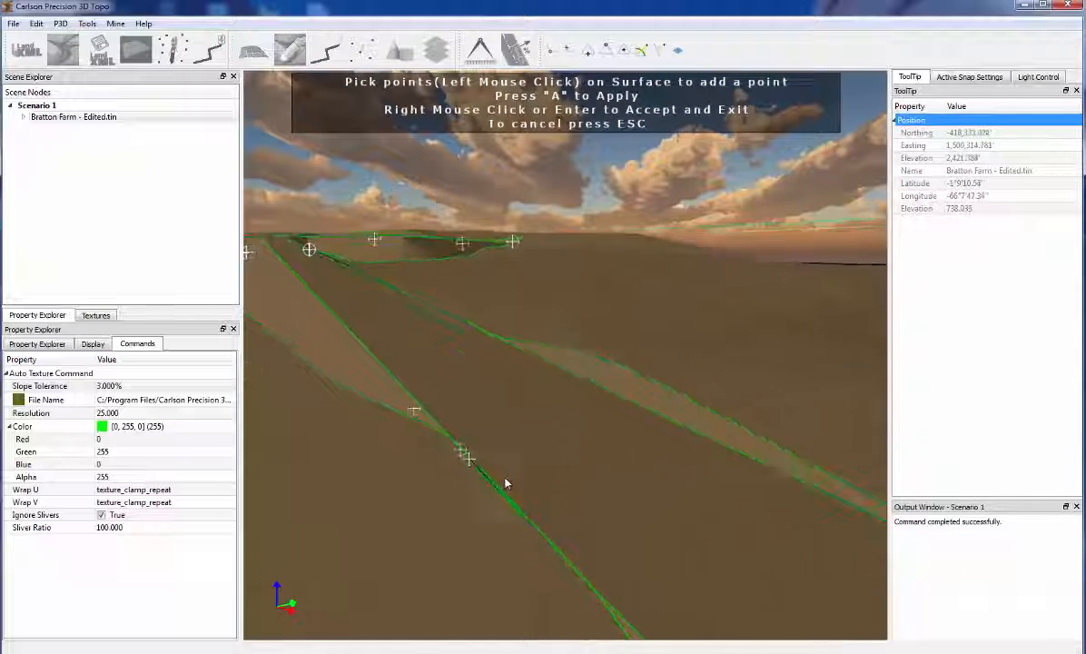
scroll(500, 488, down, 10)
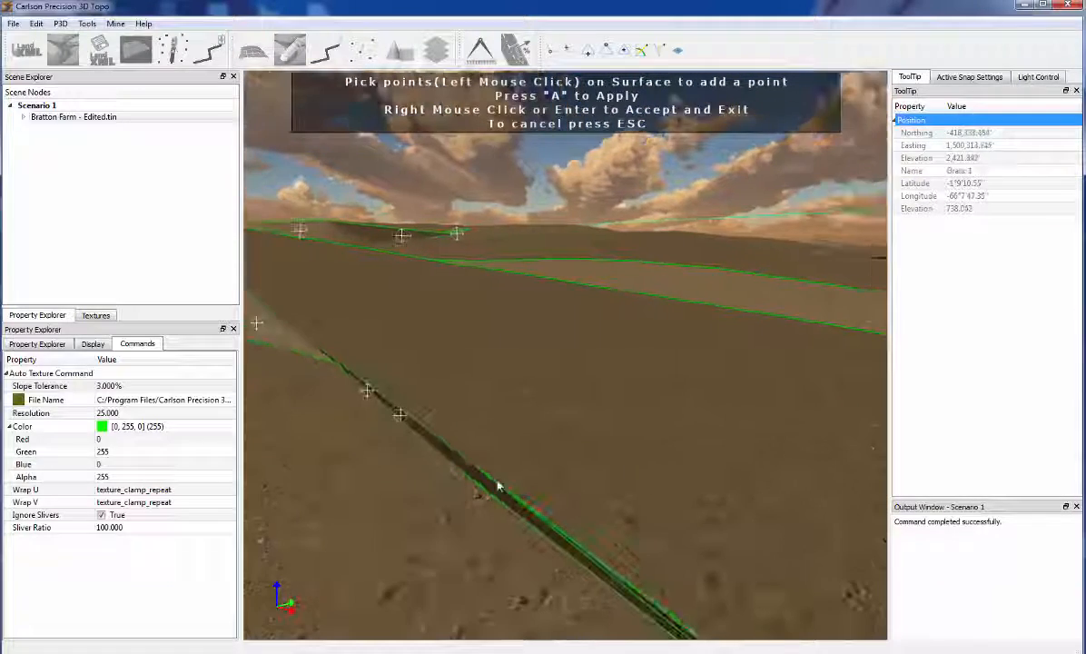
middle_drag(469, 491, 612, 354)
scroll(430, 394, down, 6)
right_click(478, 353)
Step: Start another Auto Texture on the Bratton Farm surface using the Paving texture Ashphalt_1.png
right_click(609, 347)
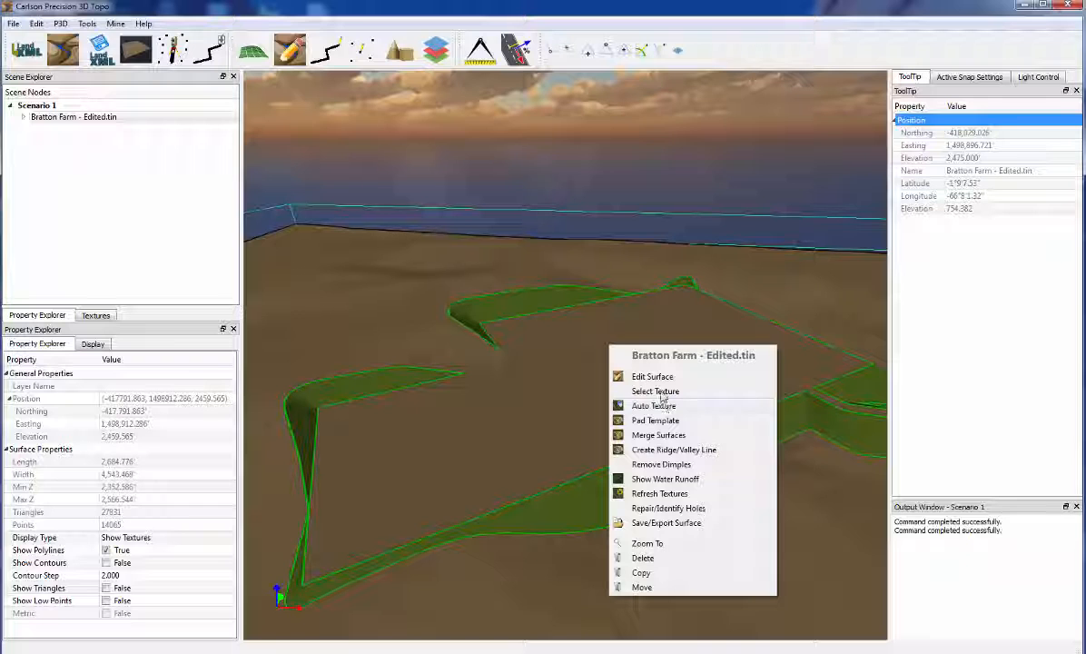
click(662, 404)
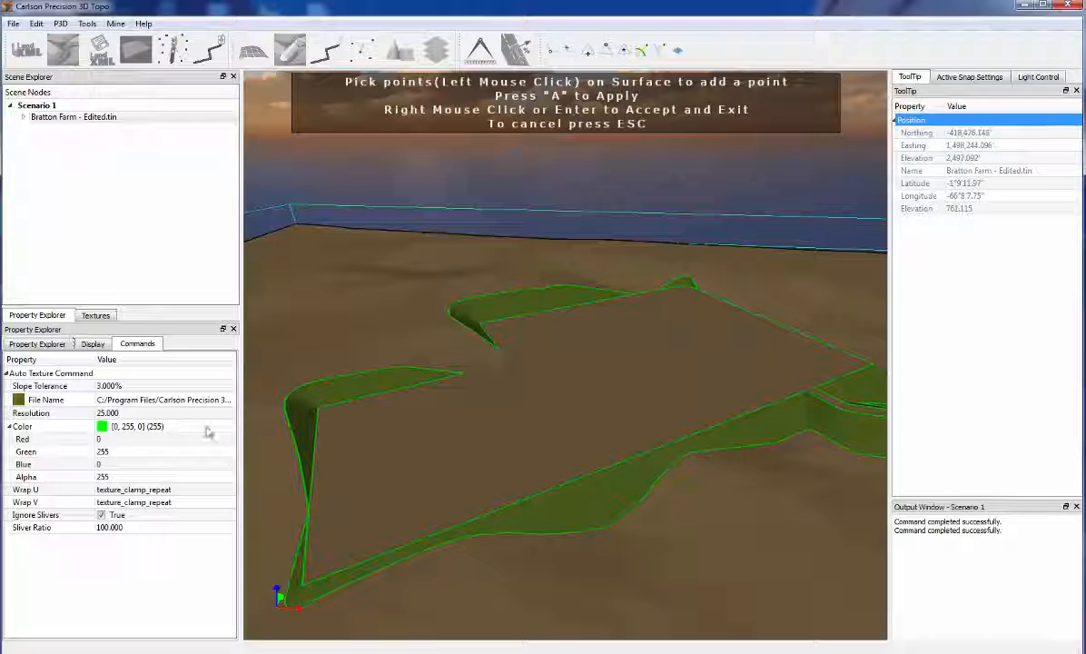
click(220, 402)
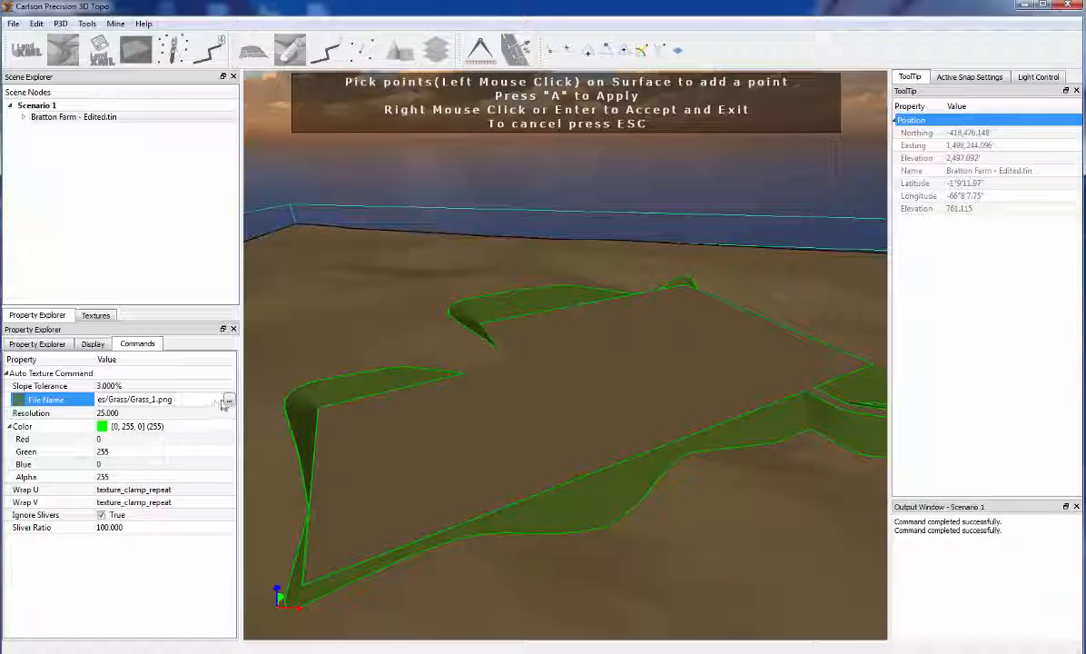
click(228, 402)
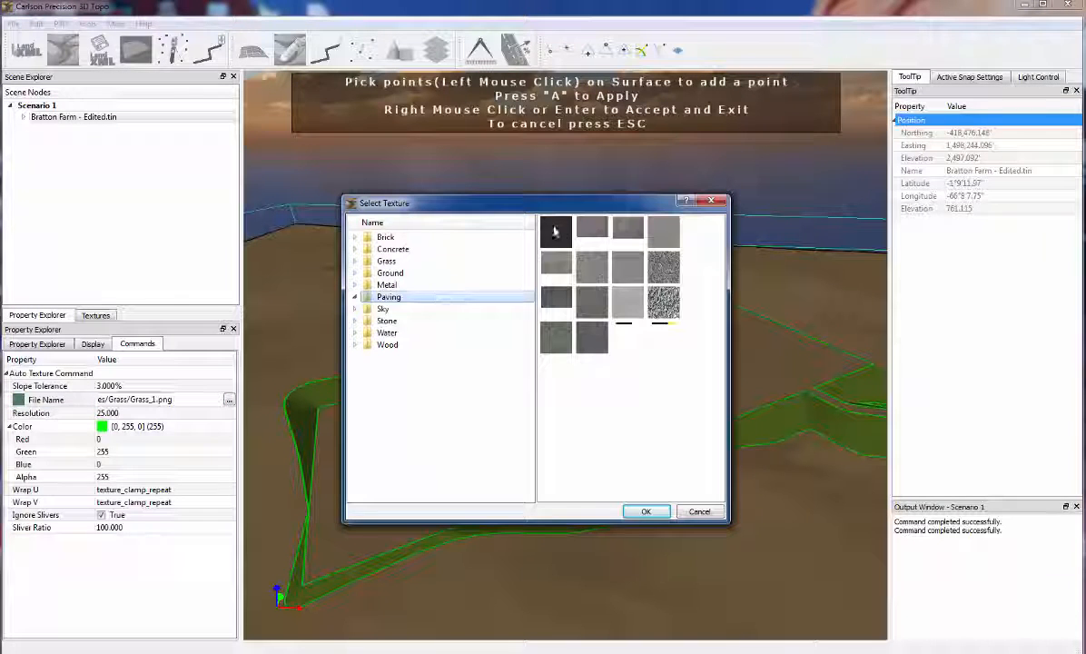
click(555, 231)
click(646, 511)
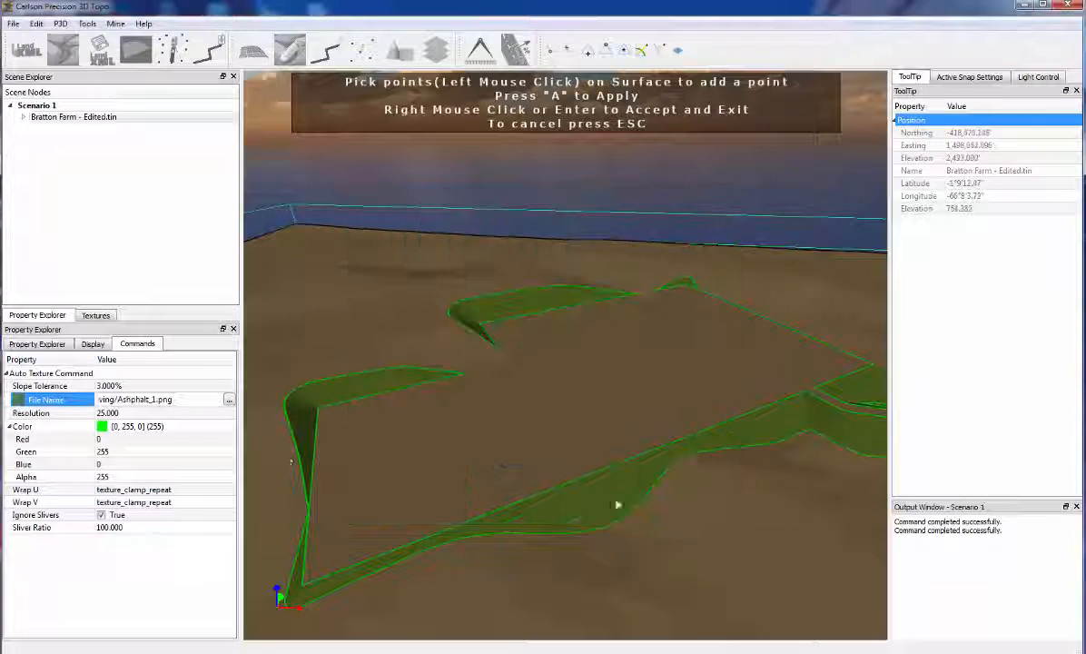
Step: Set the asphalt auto texture's resolution to 10 and its outline color to red (255, 0, 0)
click(142, 414)
text(10)
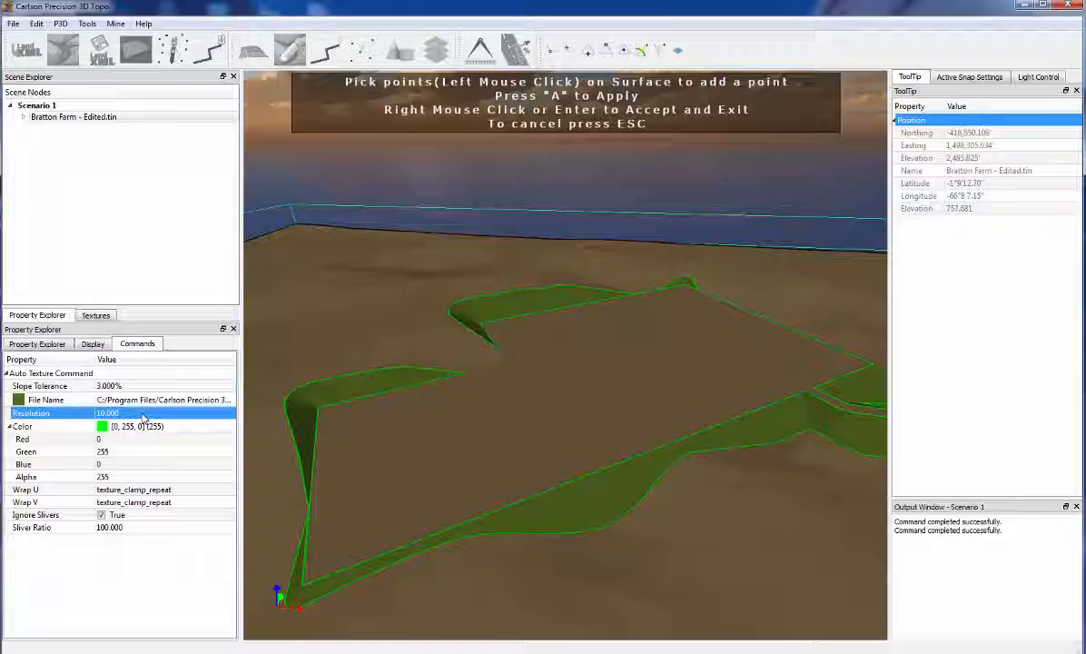
key(Return)
click(181, 429)
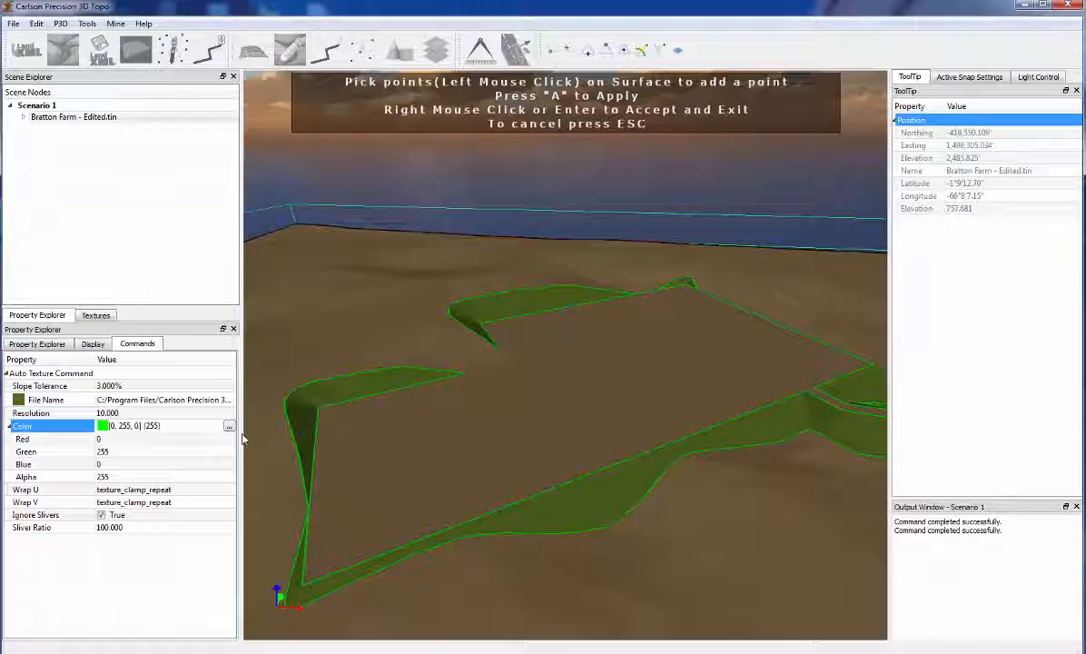
click(229, 426)
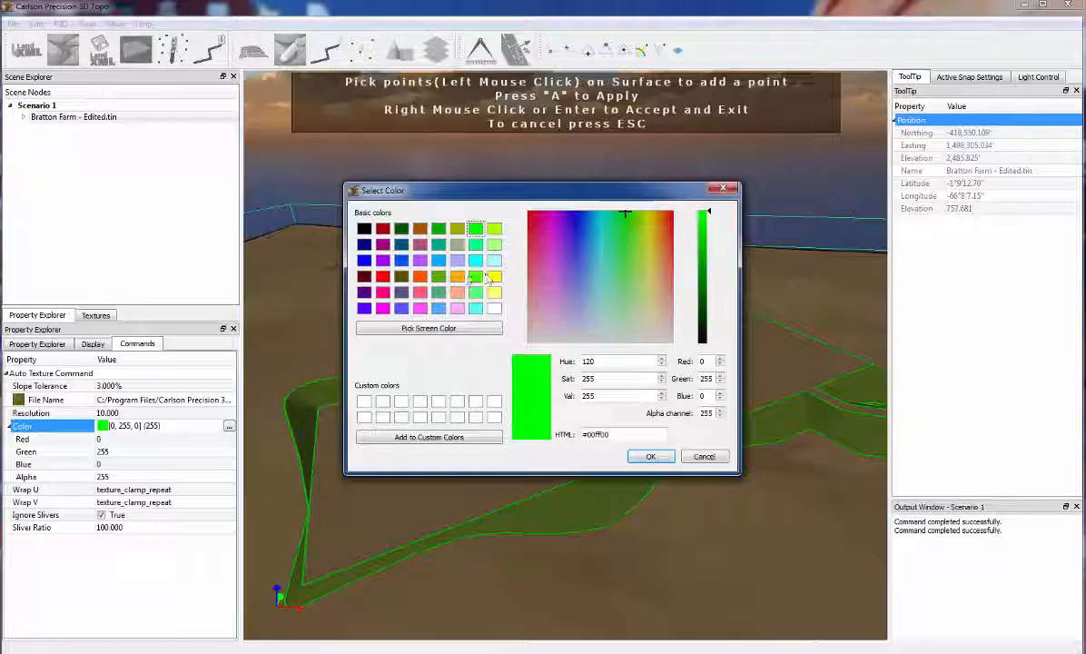
click(383, 276)
click(650, 456)
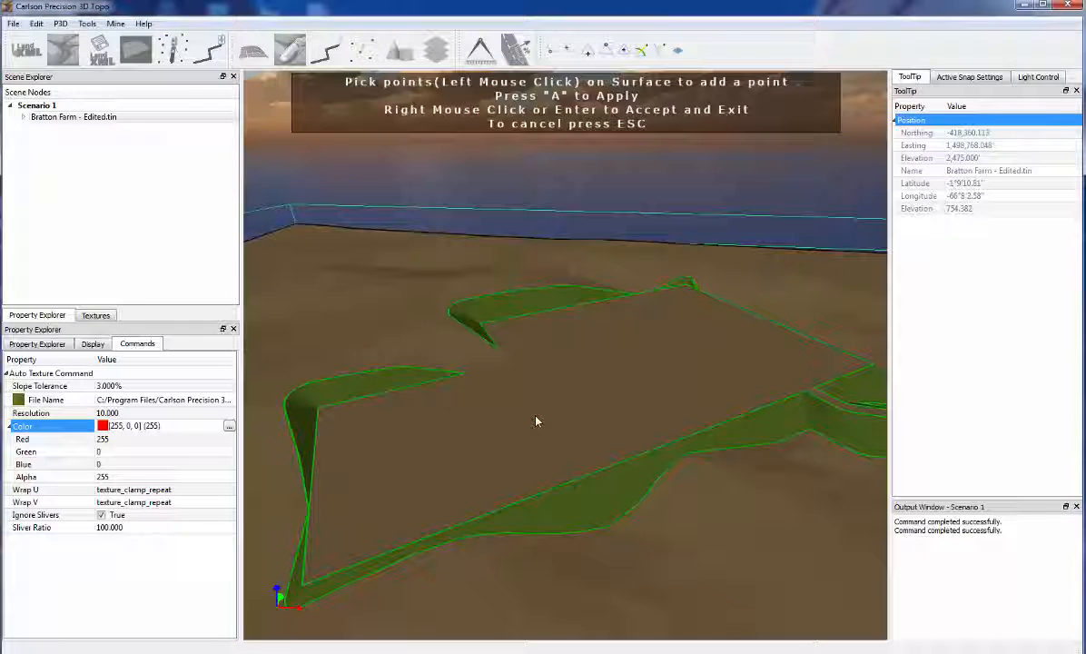
Step: Select the flat pad and the full access road as auto-texture areas and apply the asphalt texture to them
scroll(626, 419, down, 5)
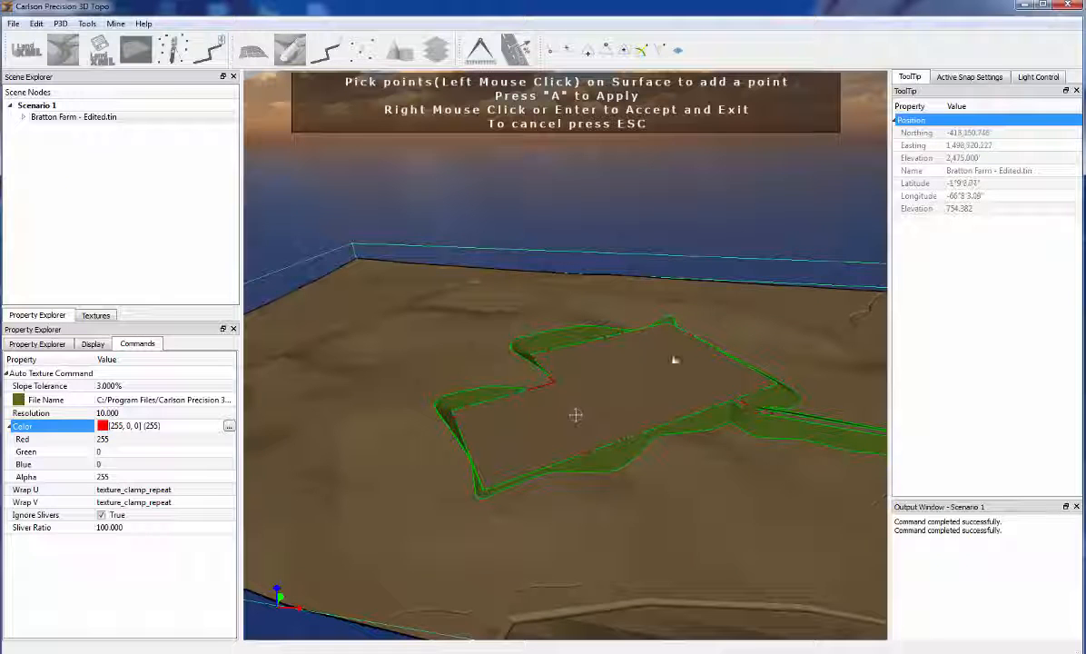
middle_drag(756, 412, 729, 414)
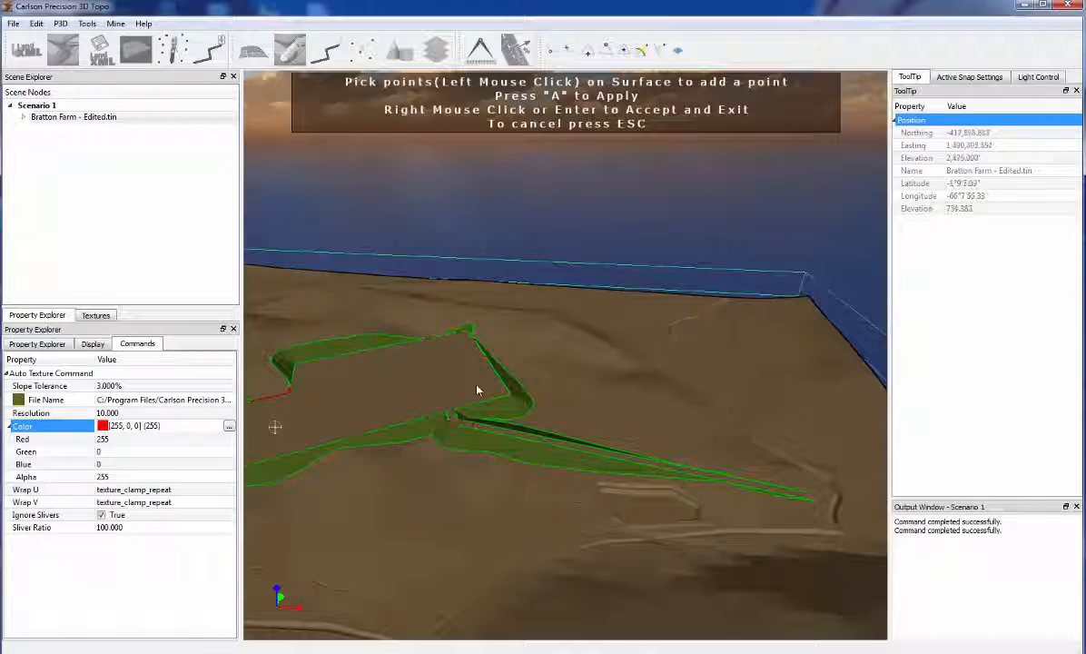
scroll(476, 391, up, 5)
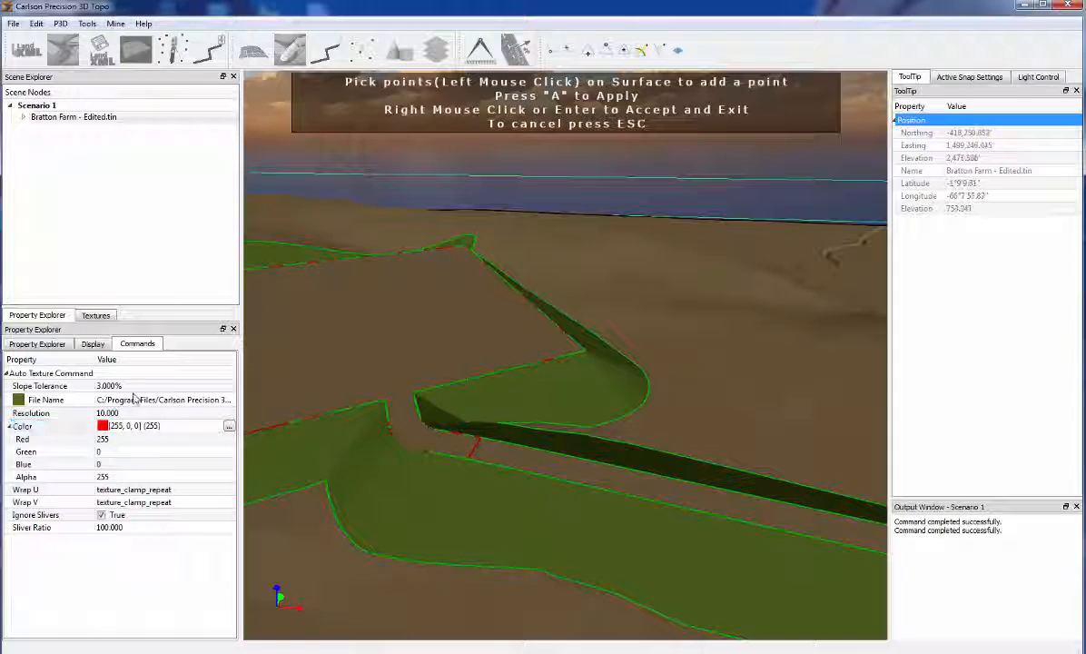
click(499, 457)
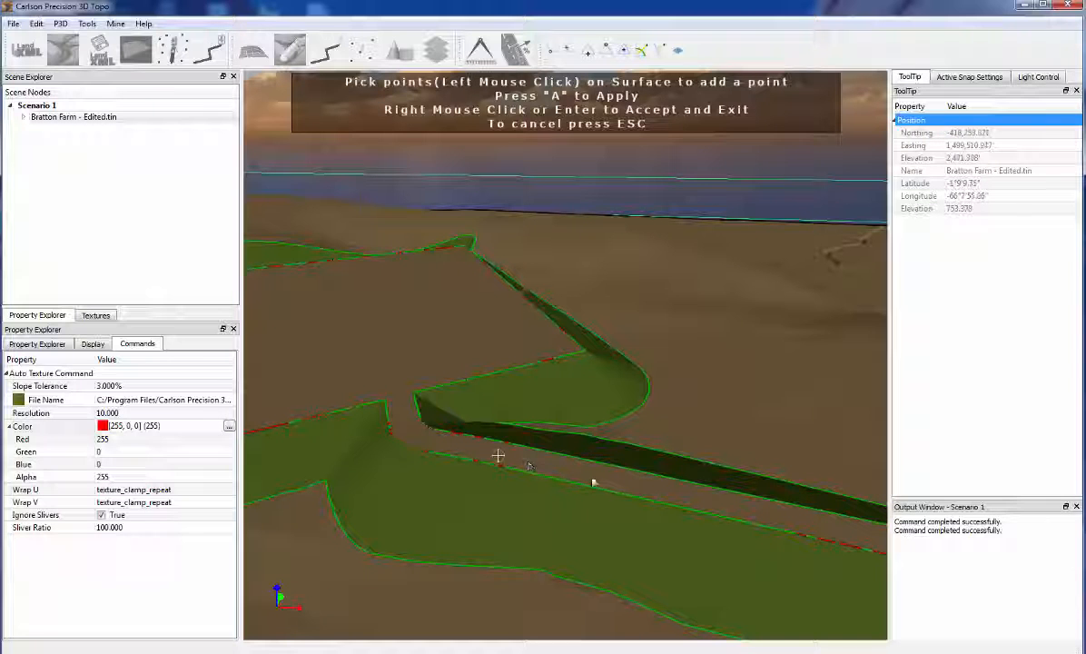
scroll(625, 482, down, 3)
scroll(690, 500, down, 3)
middle_drag(722, 510, 698, 506)
scroll(698, 511, up, 5)
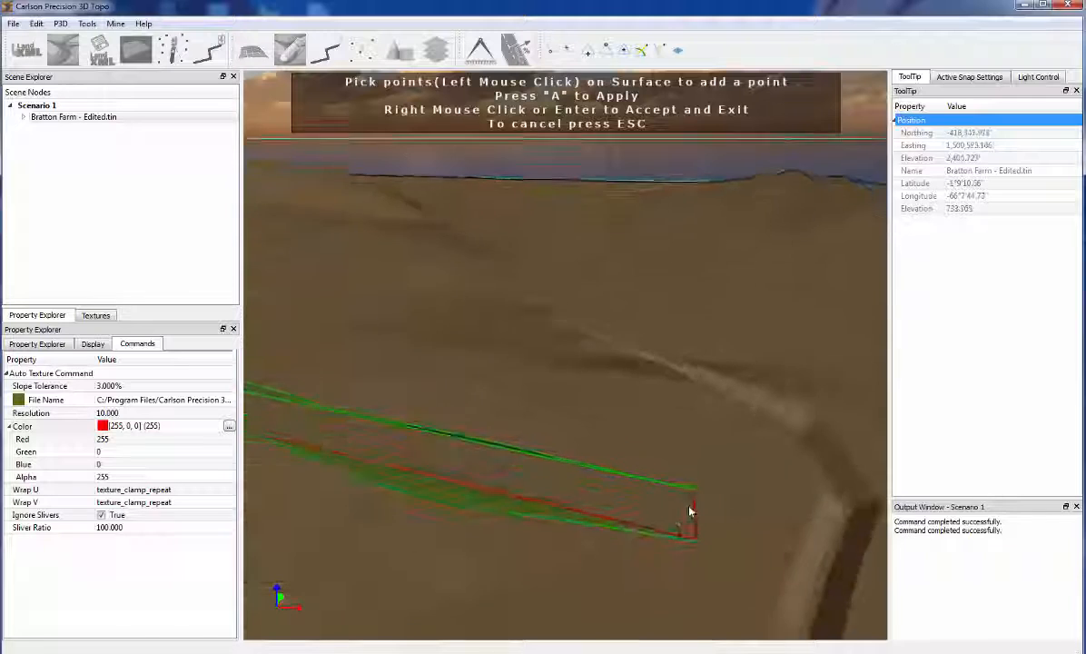
right_click(477, 436)
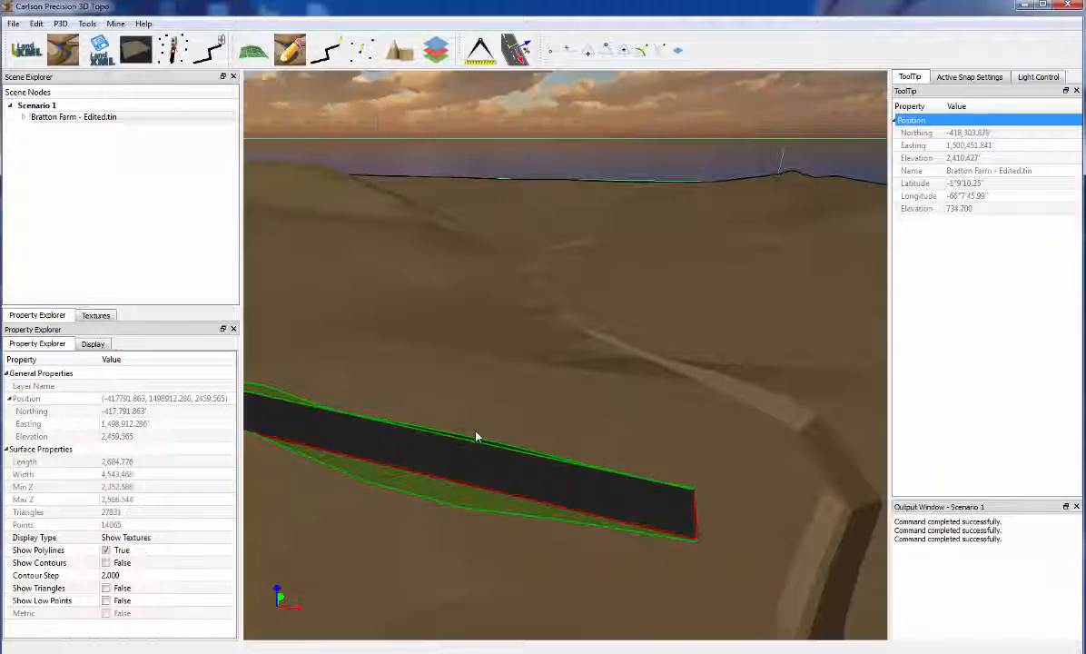
Step: Start a new Auto Texture on the surface at the basin below the access road, using the Grass texture Grass_1.png
scroll(479, 439, down, 4)
scroll(436, 413, down, 5)
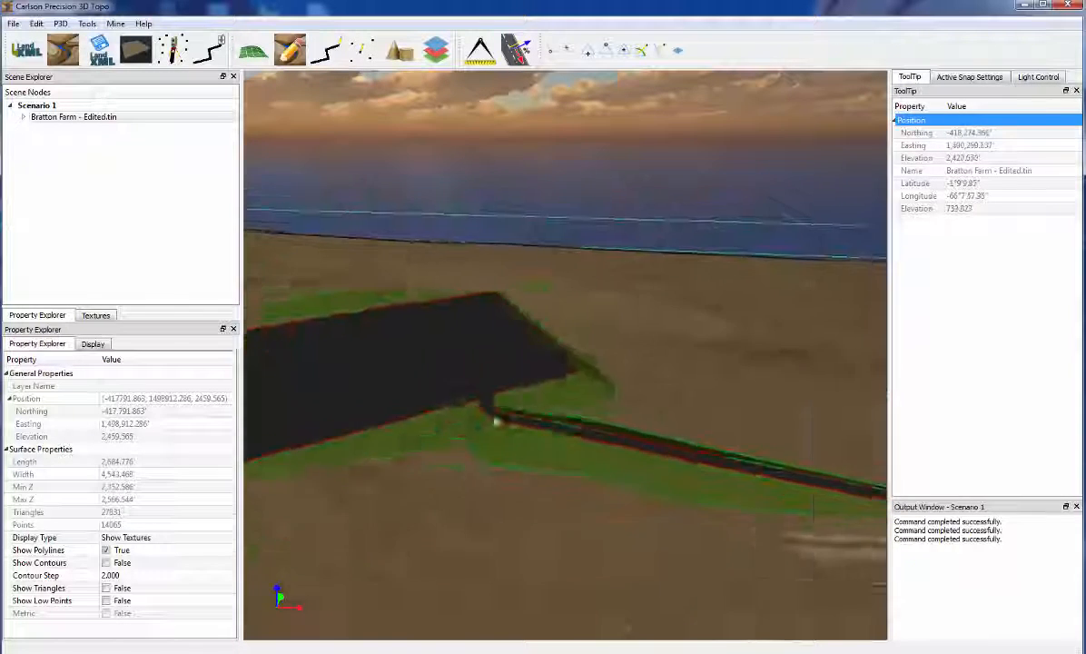
middle_drag(539, 419, 525, 416)
middle_drag(561, 478, 621, 525)
scroll(639, 417, up, 6)
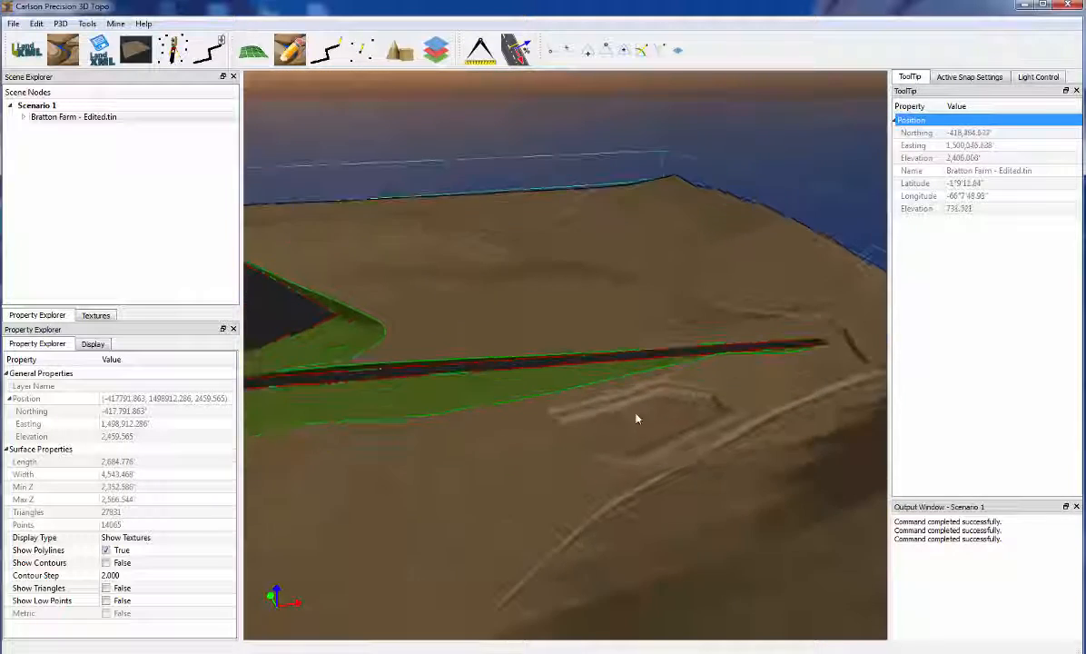
middle_drag(591, 474, 625, 456)
right_click(617, 437)
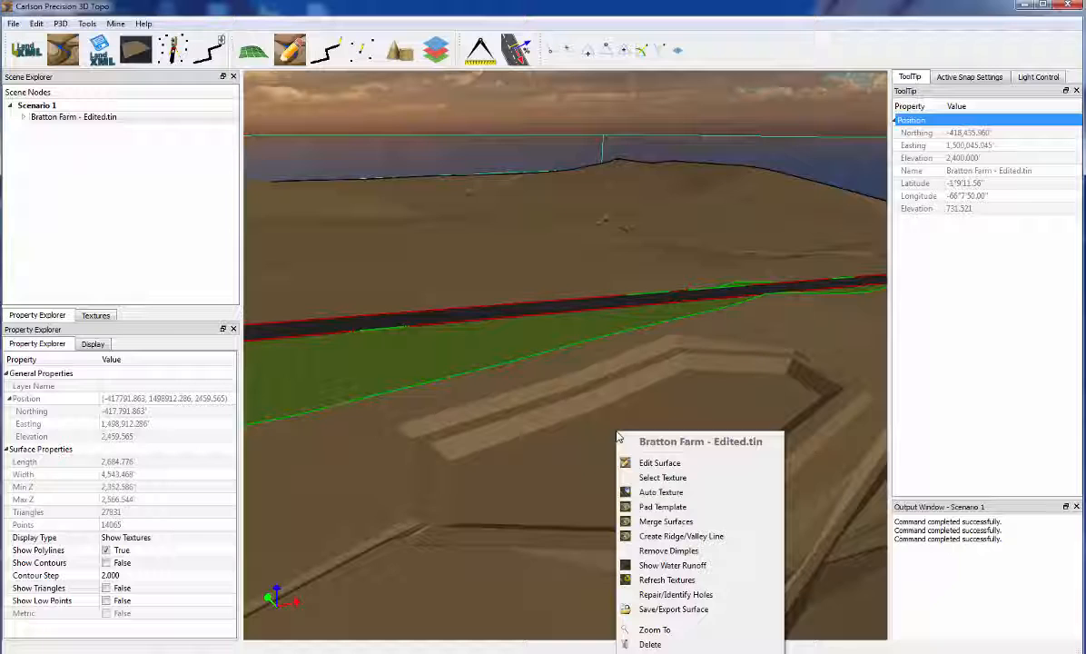
click(669, 496)
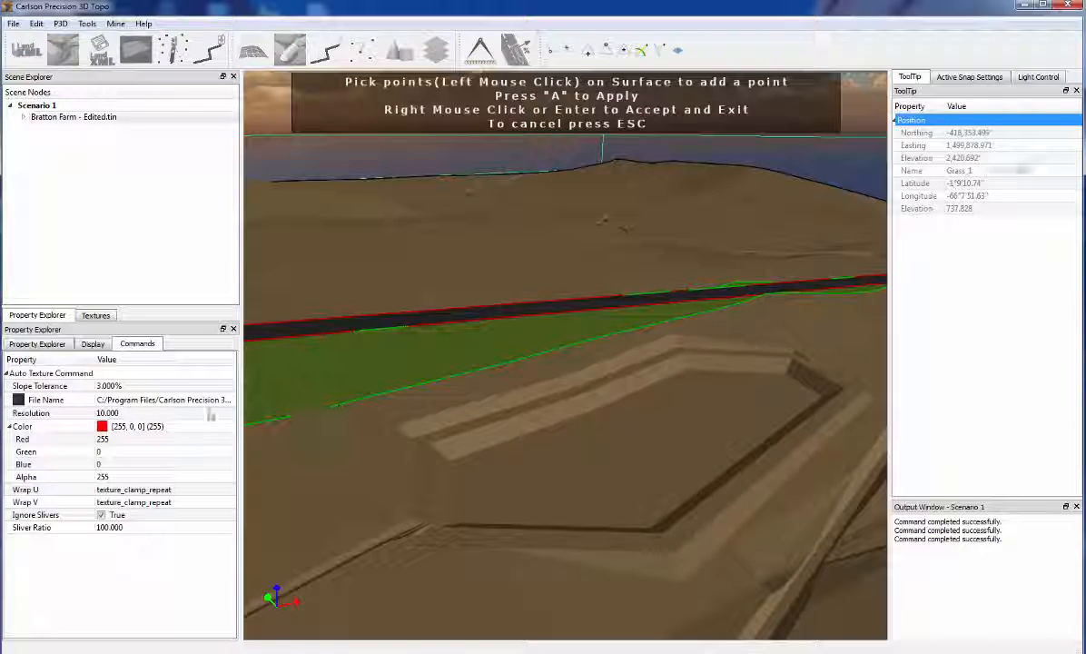
click(228, 400)
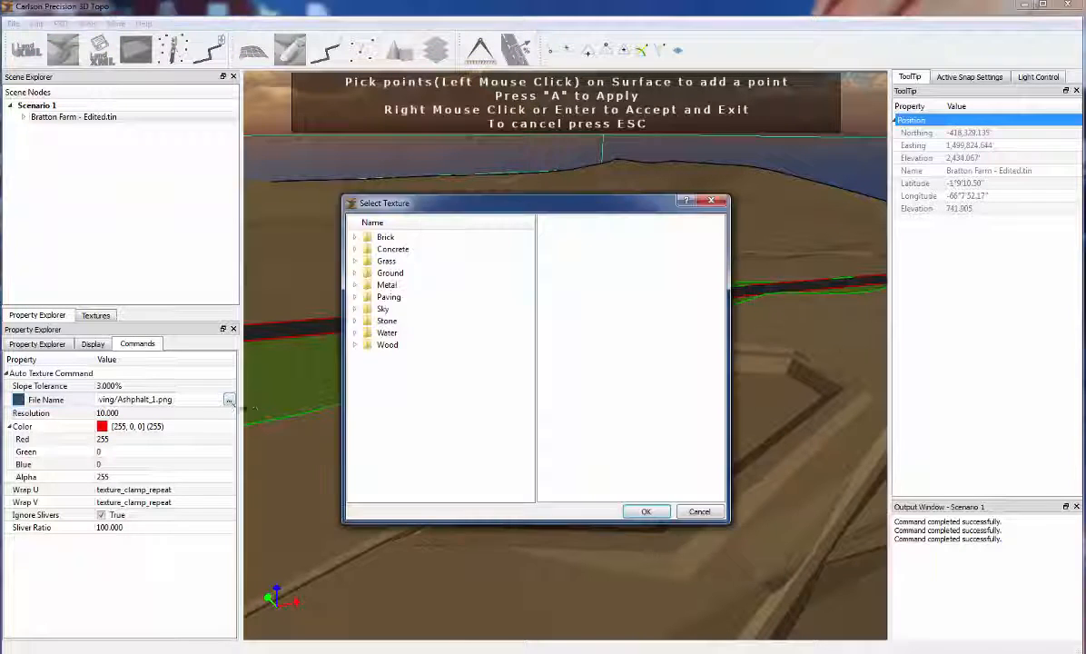
click(434, 261)
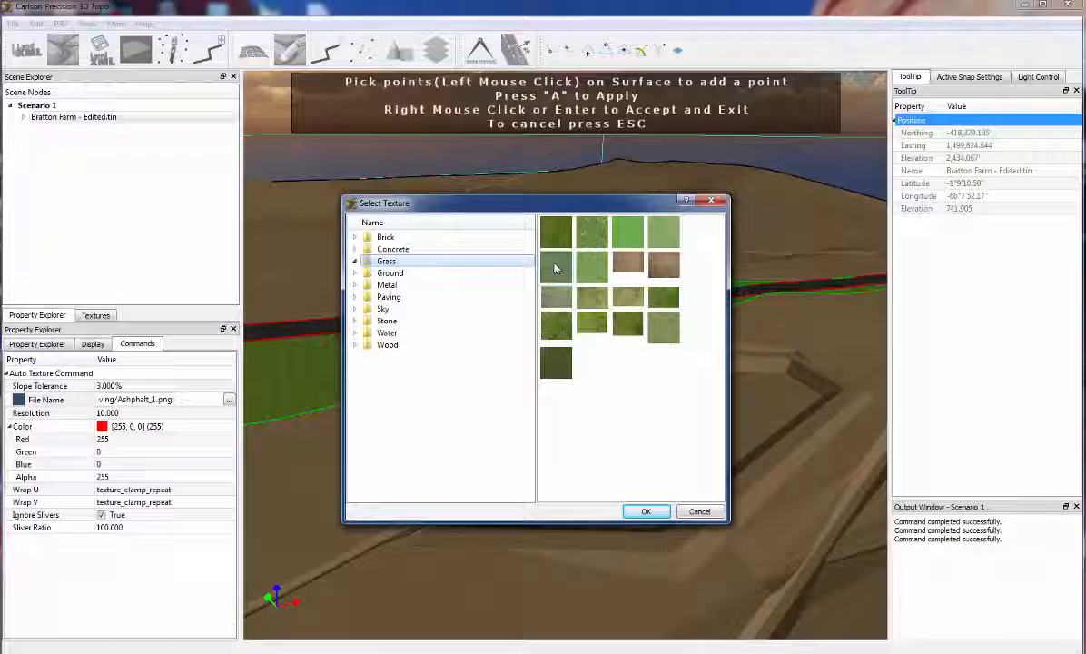
click(552, 241)
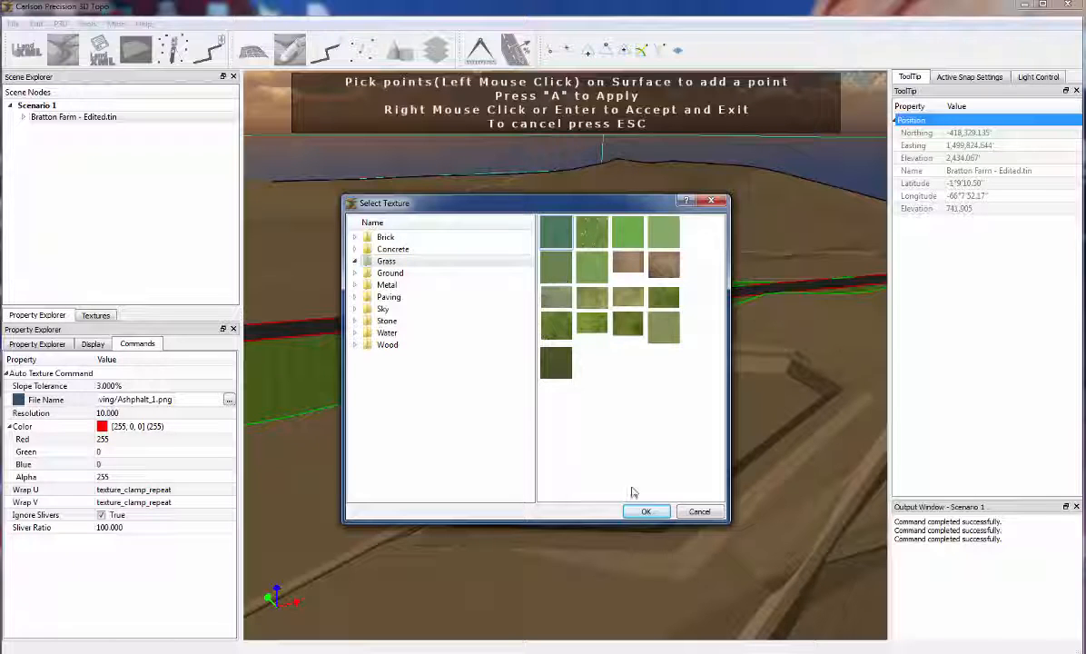
click(645, 512)
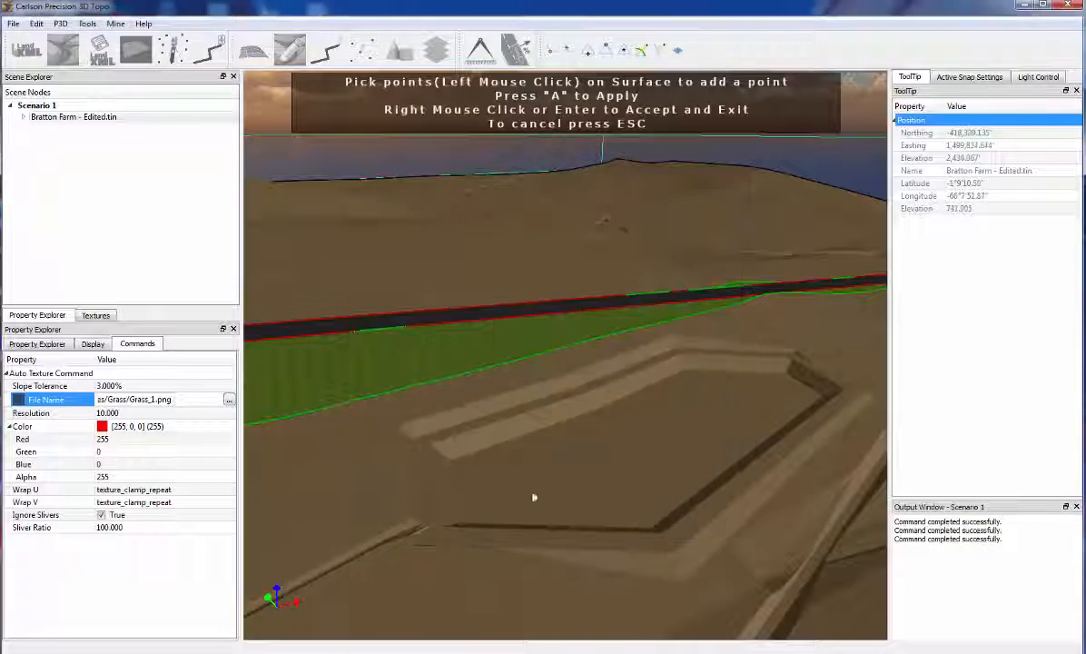
Step: Set the grass auto texture's resolution to 25 and its outline color to bright green (85, 255, 0)
click(144, 414)
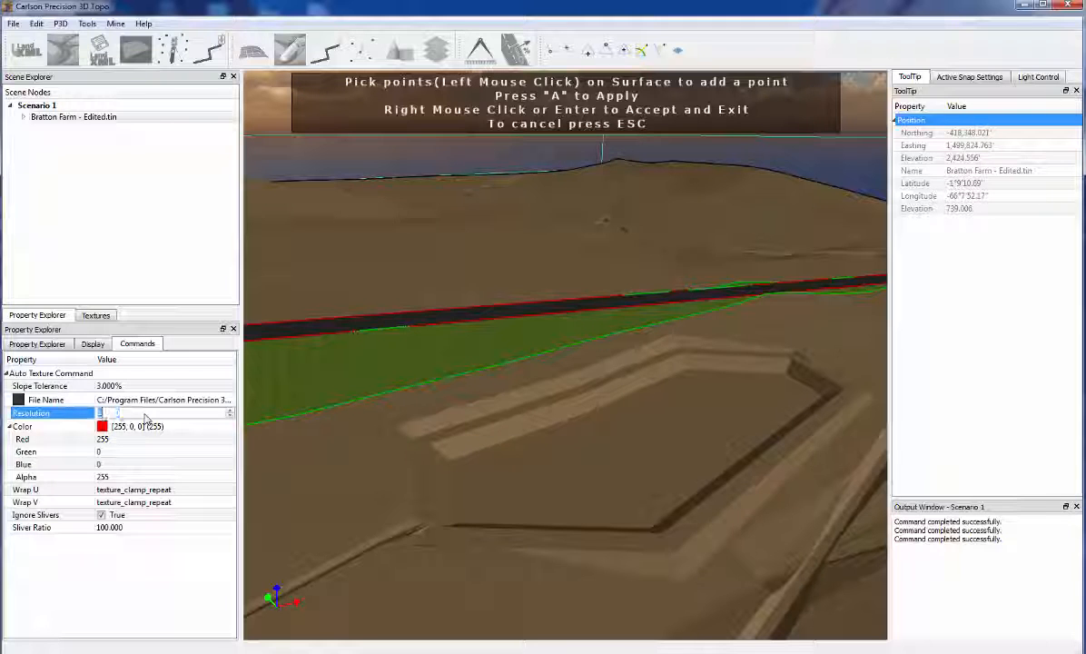
text(25)
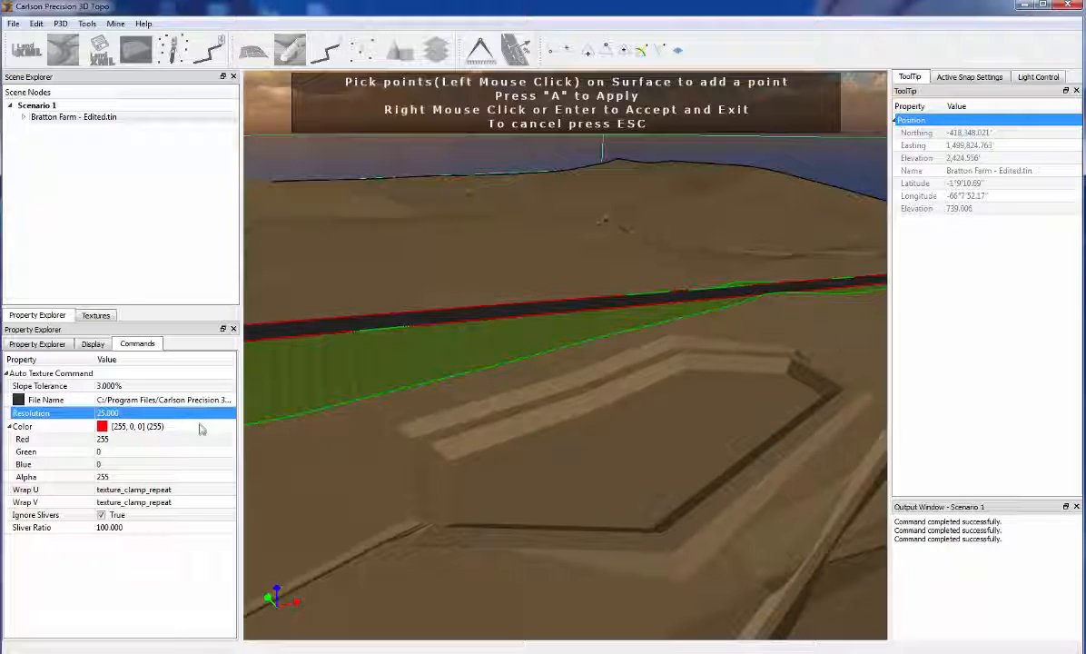
click(229, 426)
click(229, 426)
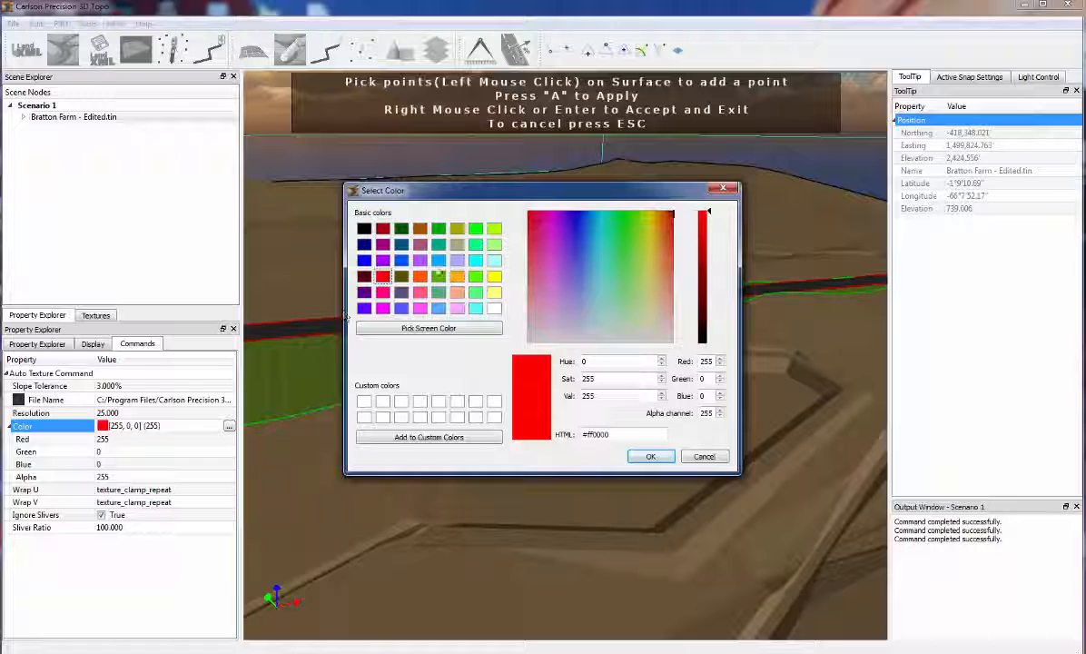
click(476, 228)
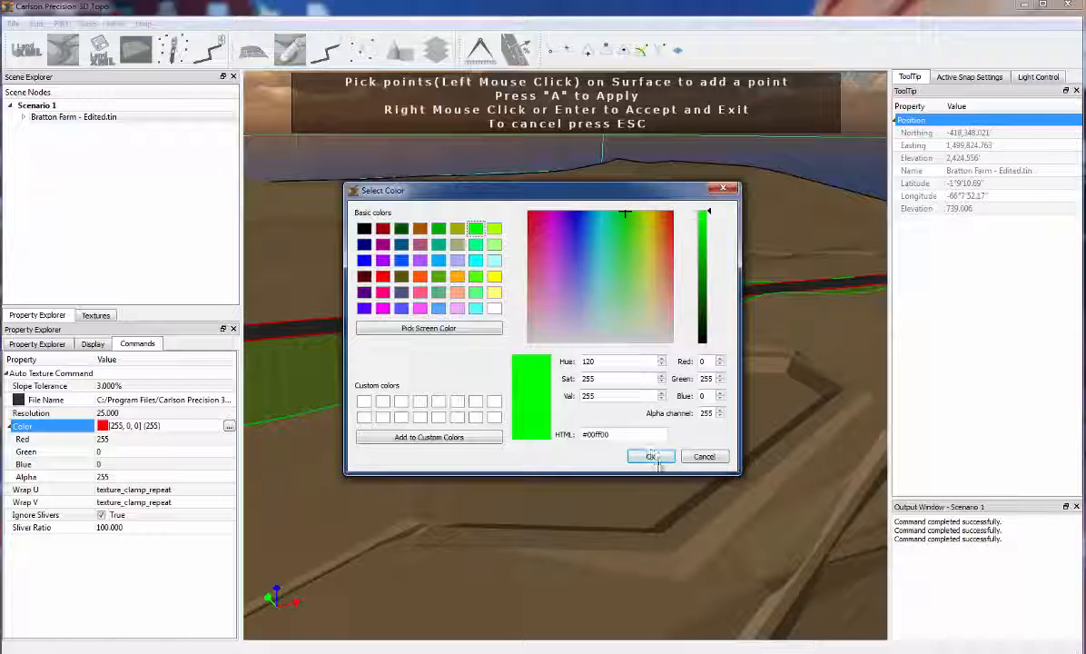
click(476, 244)
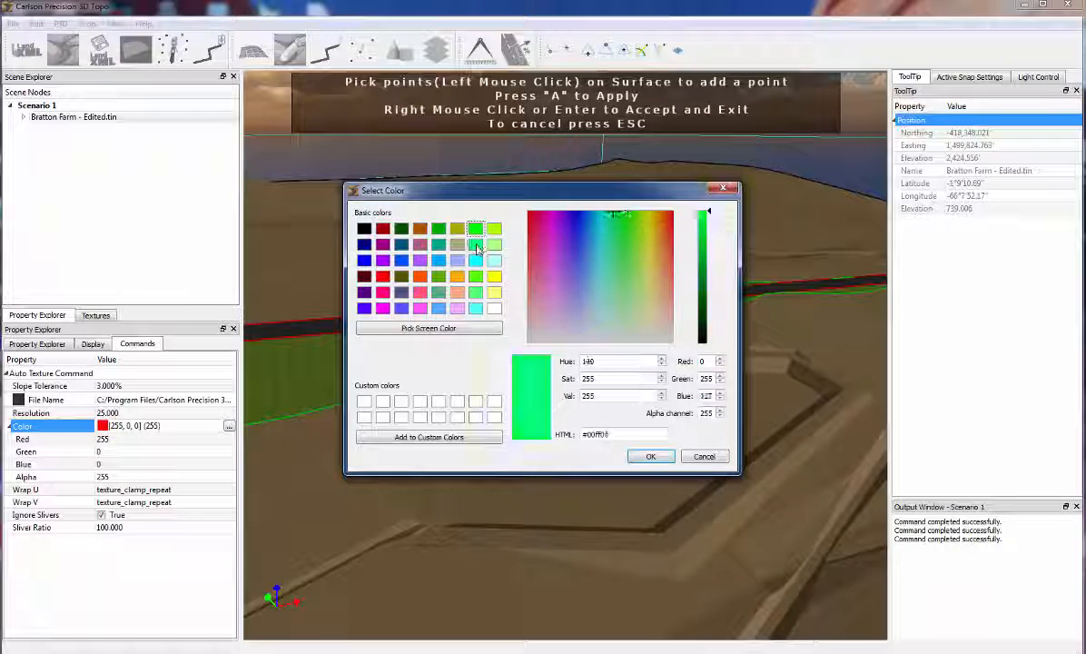
click(476, 276)
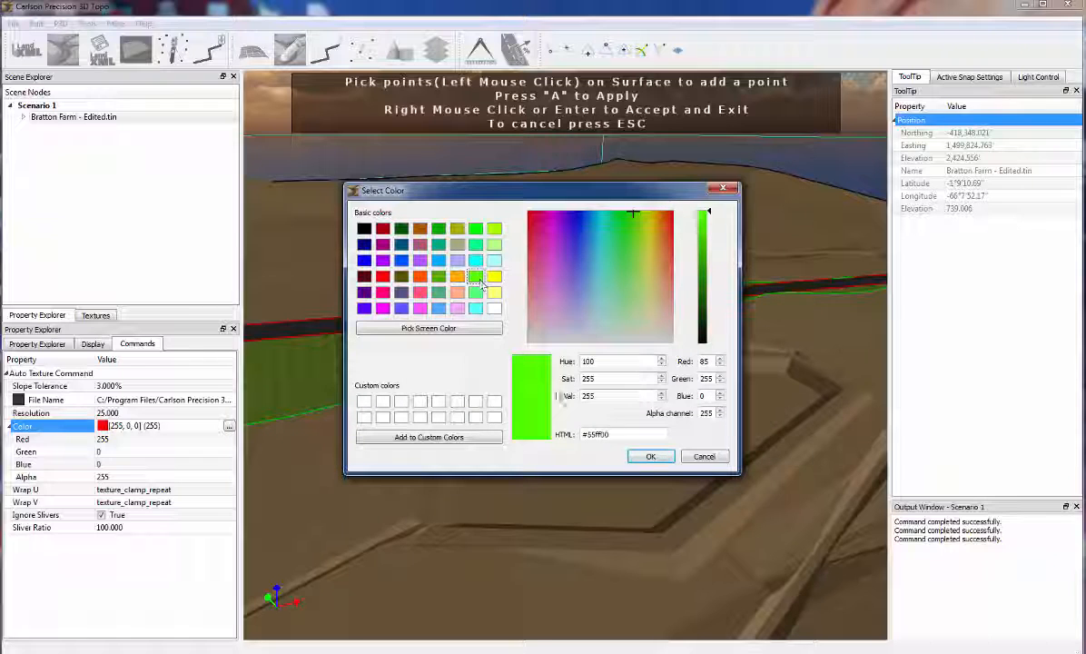
click(652, 457)
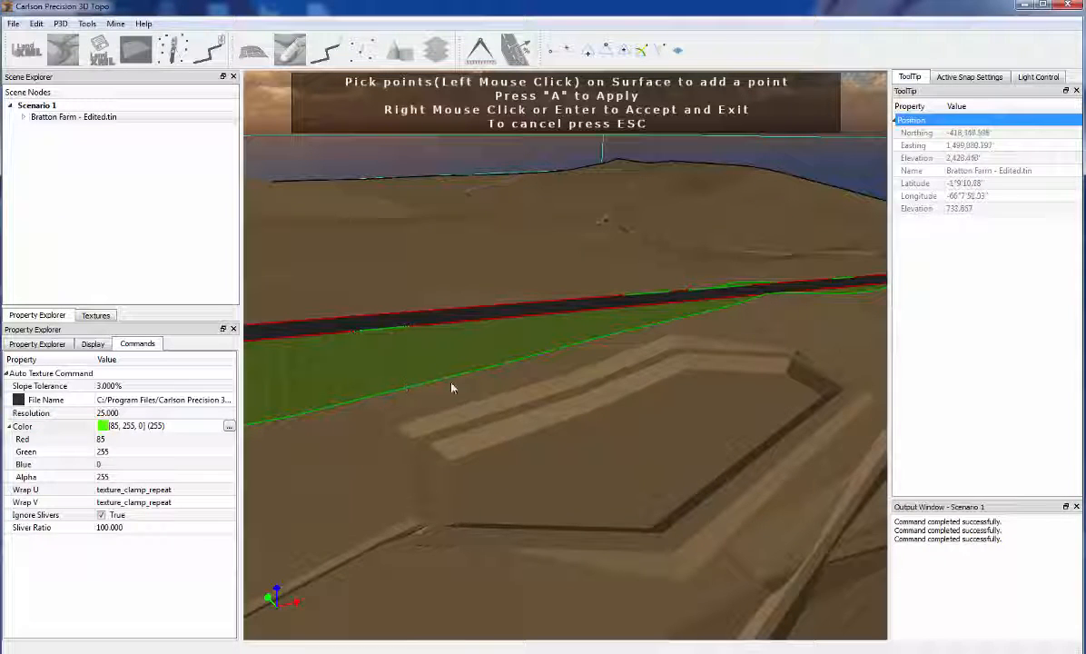
Step: Pick the far section of the basin's upper bank, nearest the access road, as a grass texture area
middle_drag(541, 389, 587, 450)
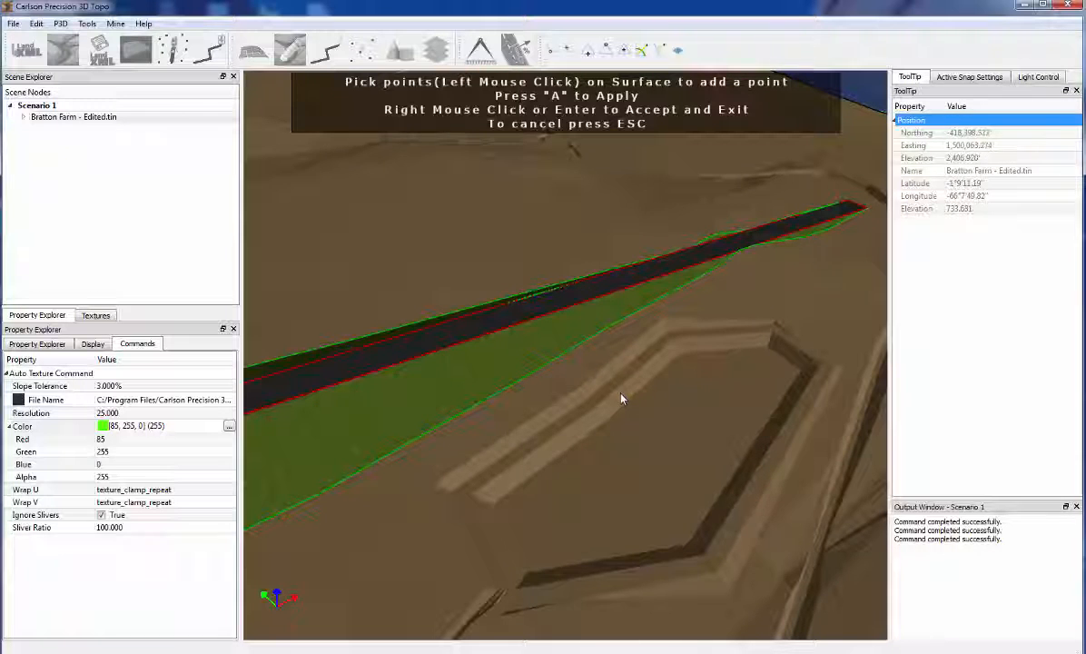
scroll(621, 397, down, 5)
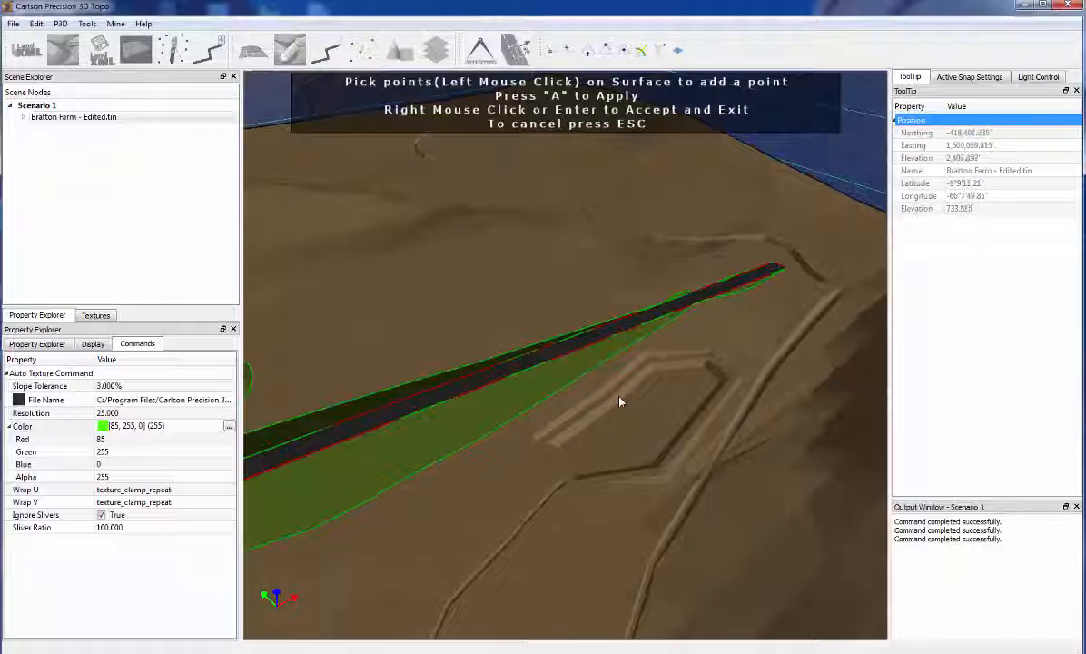
scroll(621, 405, down, 2)
scroll(621, 410, up, 5)
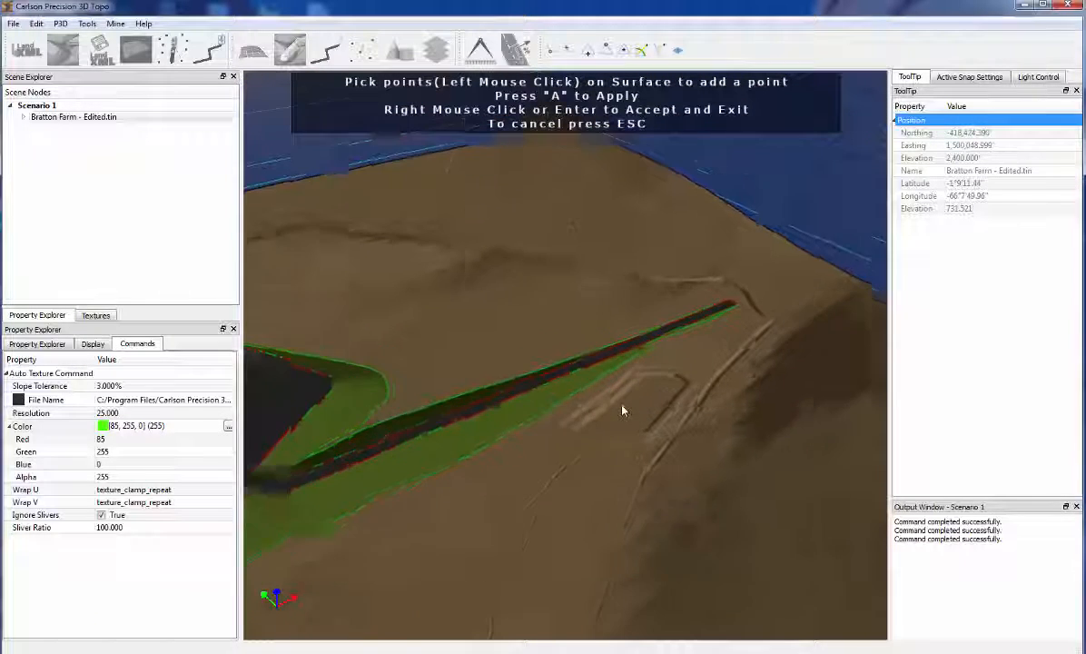
scroll(790, 274, up, 3)
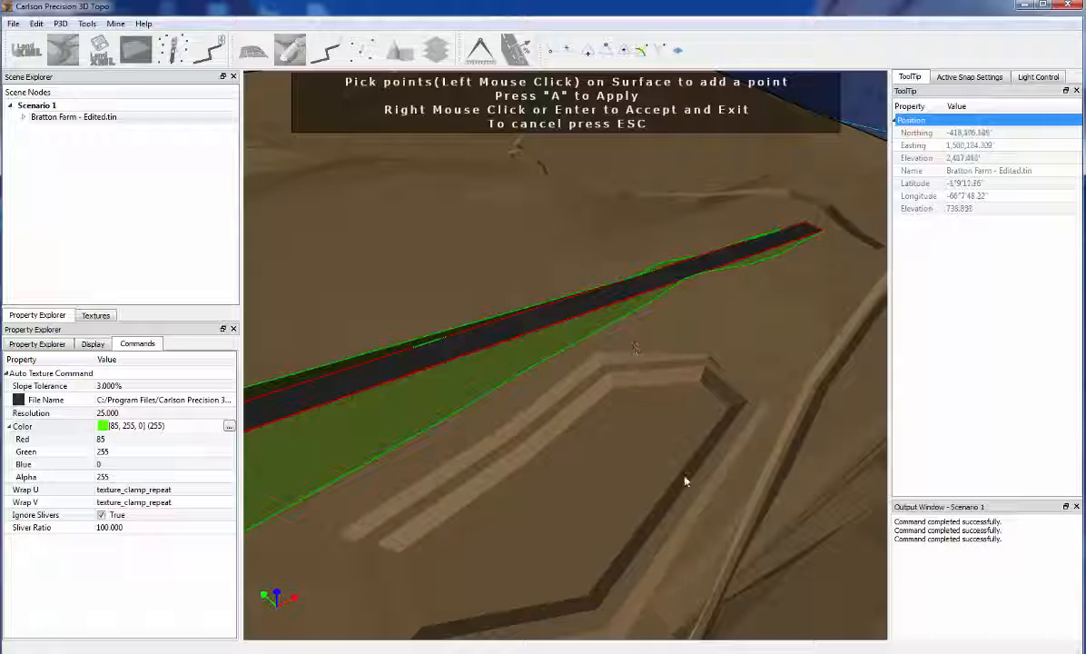
middle_drag(610, 576, 692, 445)
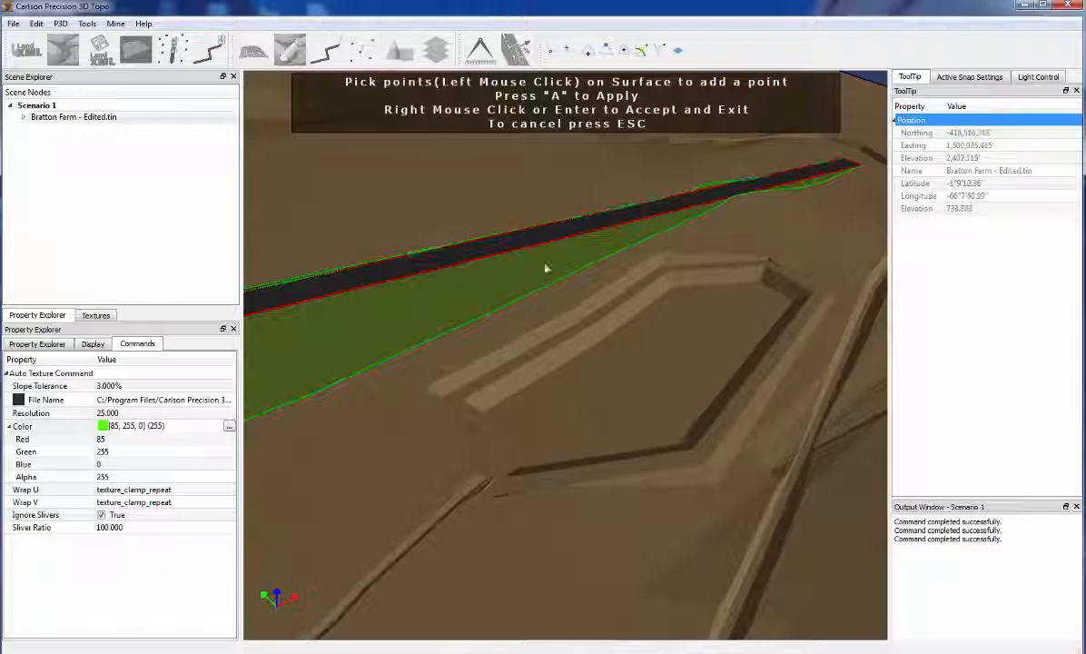
click(608, 291)
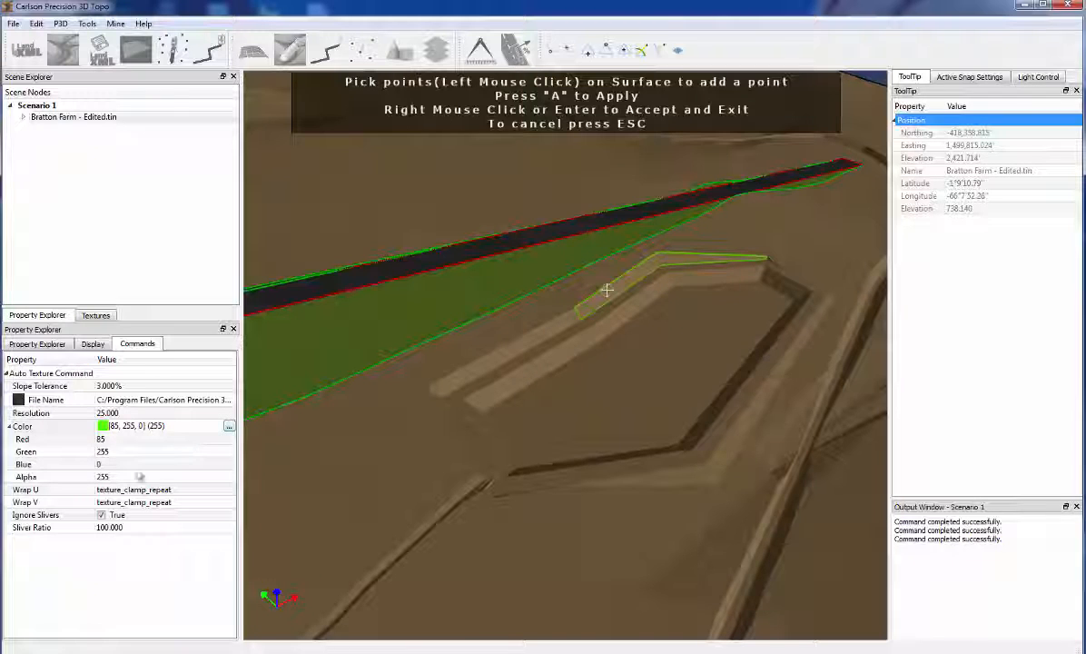
Step: Set the slope tolerance to 10% and add the rest of the basin's upper roadside bank to the selection
click(129, 386)
text(10)
key(Return)
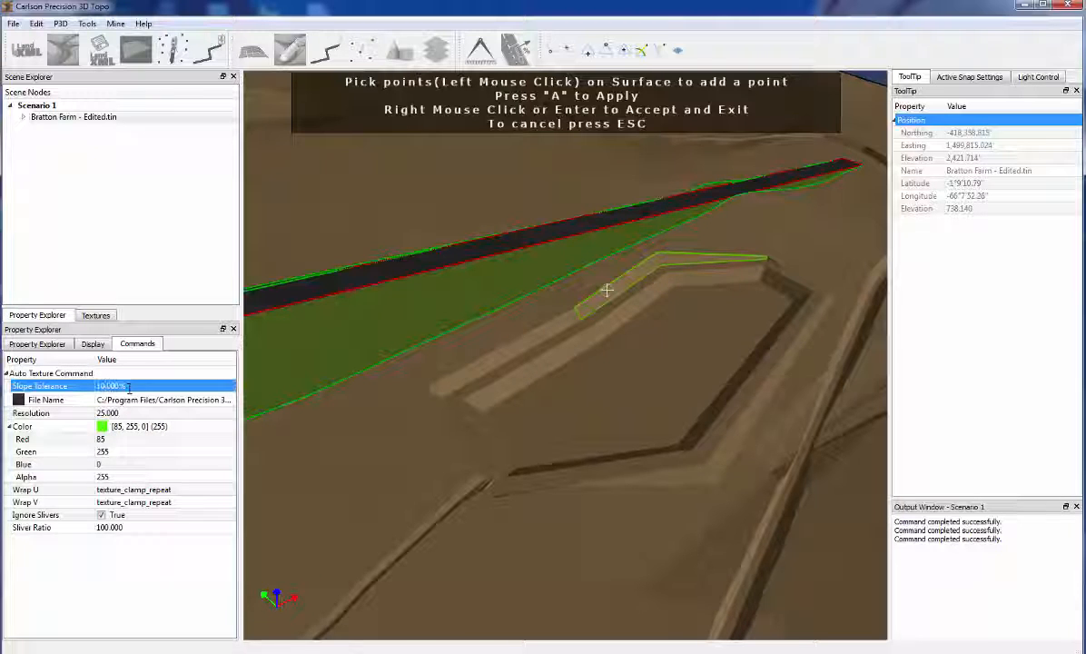
click(577, 311)
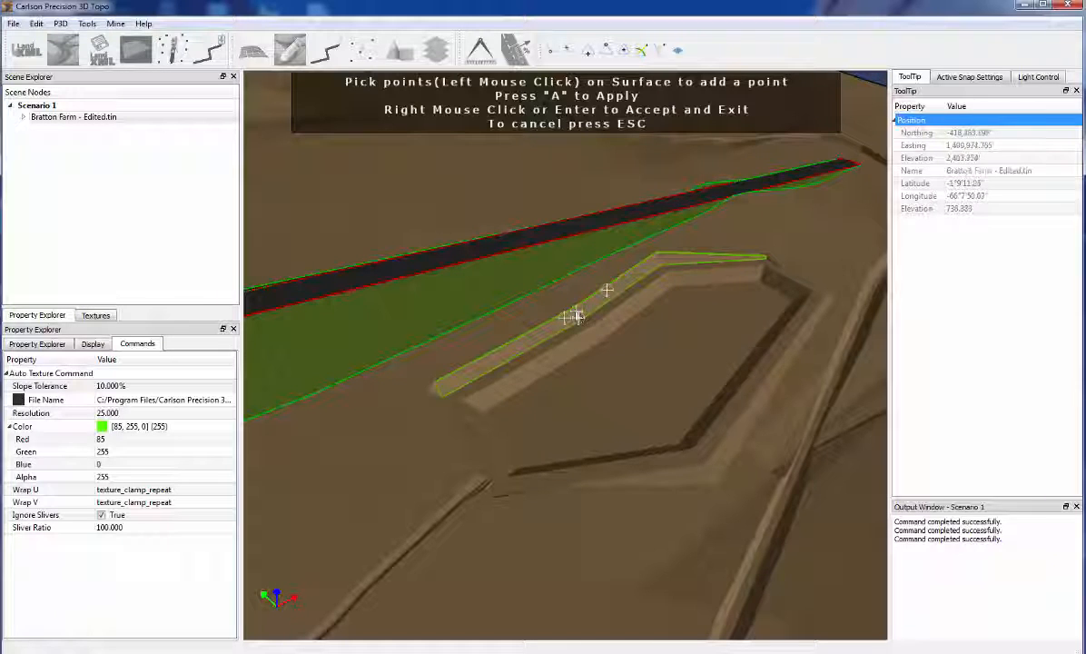
Step: Add the lower roadside bank's two straight sections to the texture areas and fill the gap at the crease between them
scroll(514, 388, up, 2)
click(533, 372)
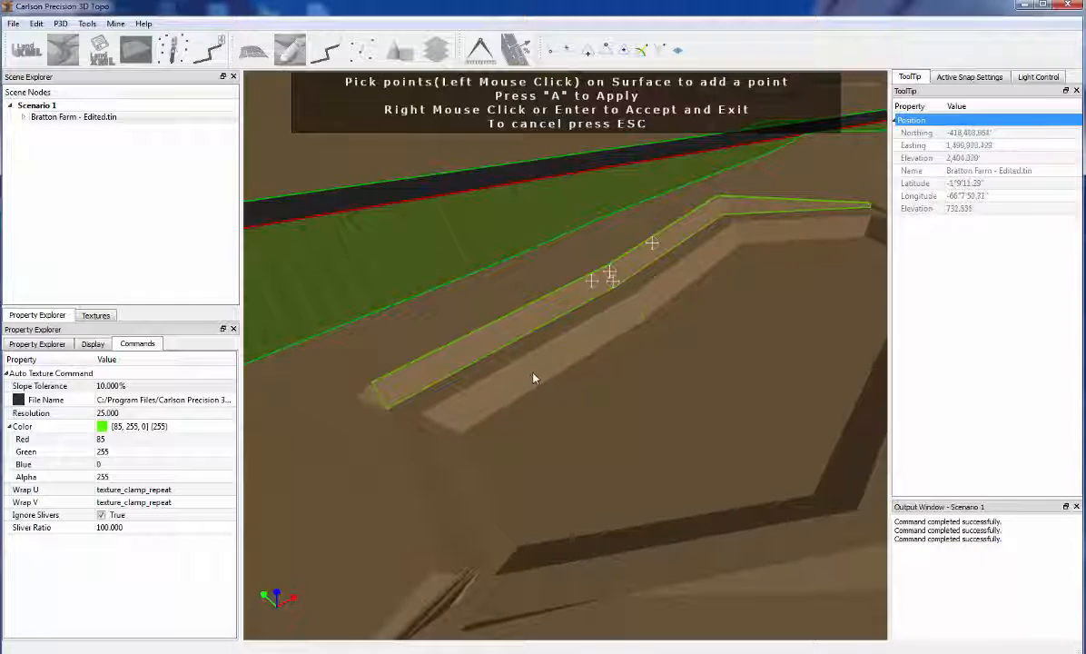
click(648, 299)
scroll(643, 308, up, 5)
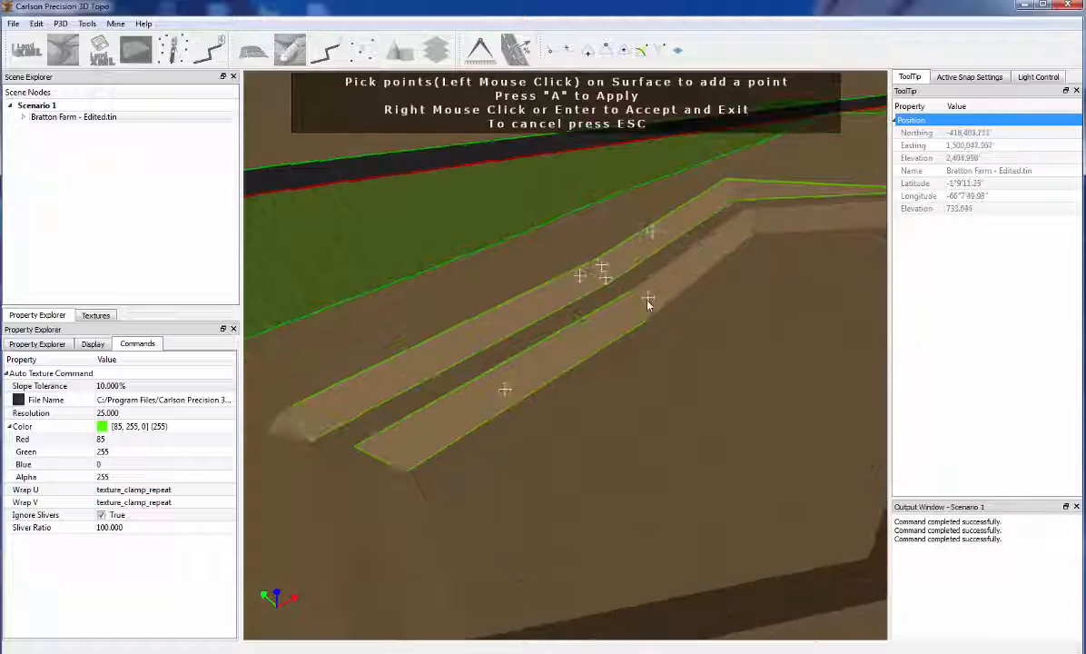
middle_drag(645, 299, 594, 304)
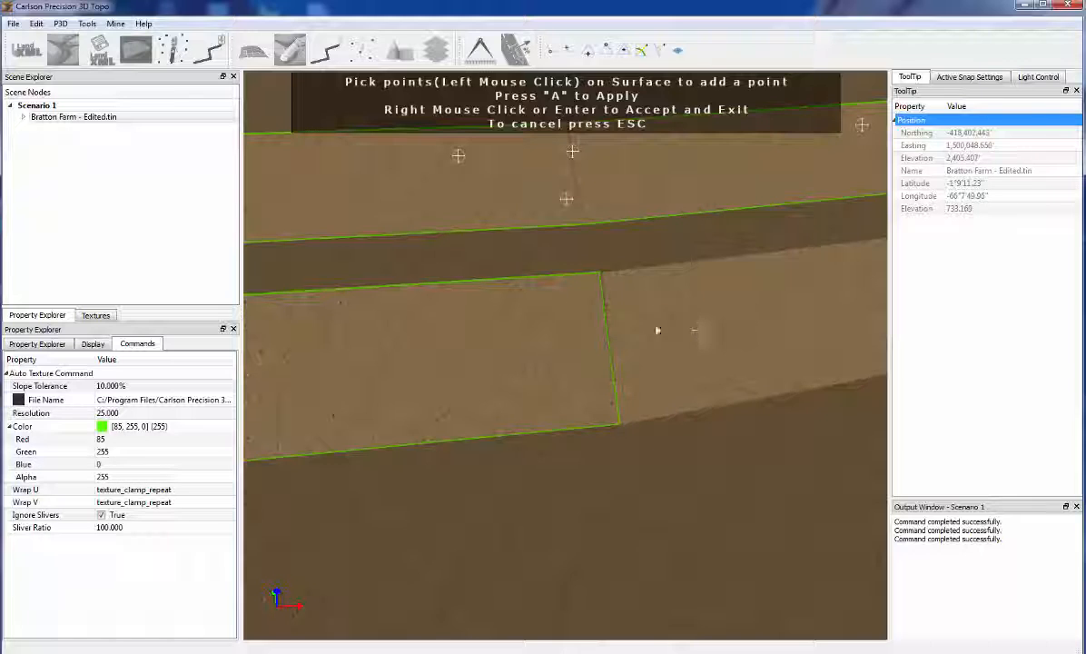
middle_drag(657, 331, 520, 316)
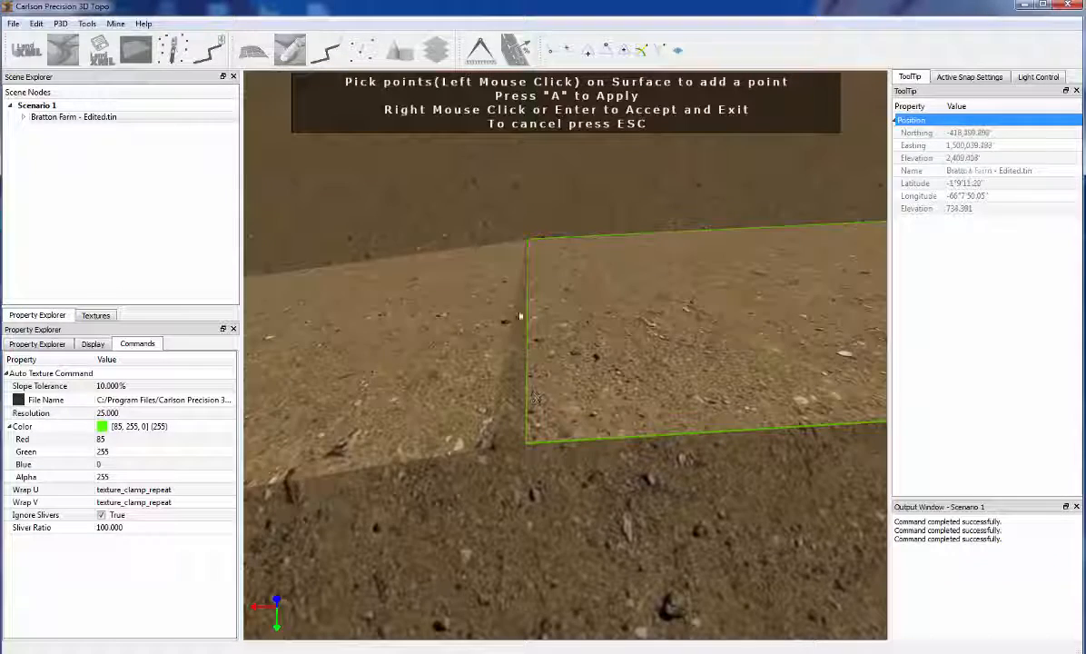
click(521, 360)
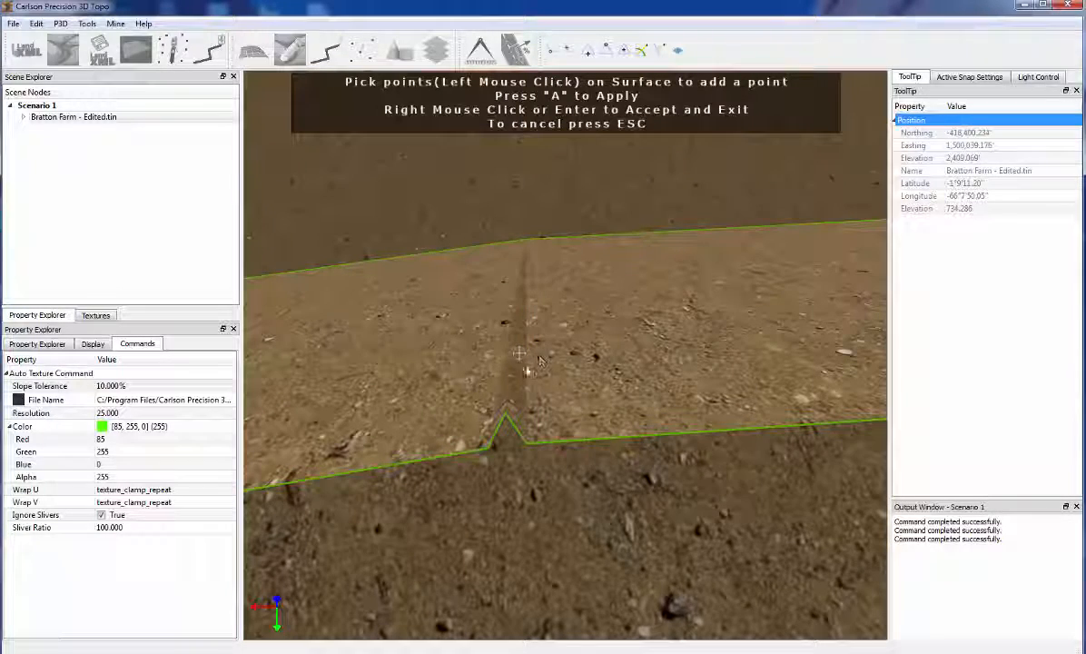
Step: Extend the lower roadside bank selection around its far corner, picking the sliver along the corner crease
middle_drag(498, 358, 395, 256)
scroll(395, 252, down, 7)
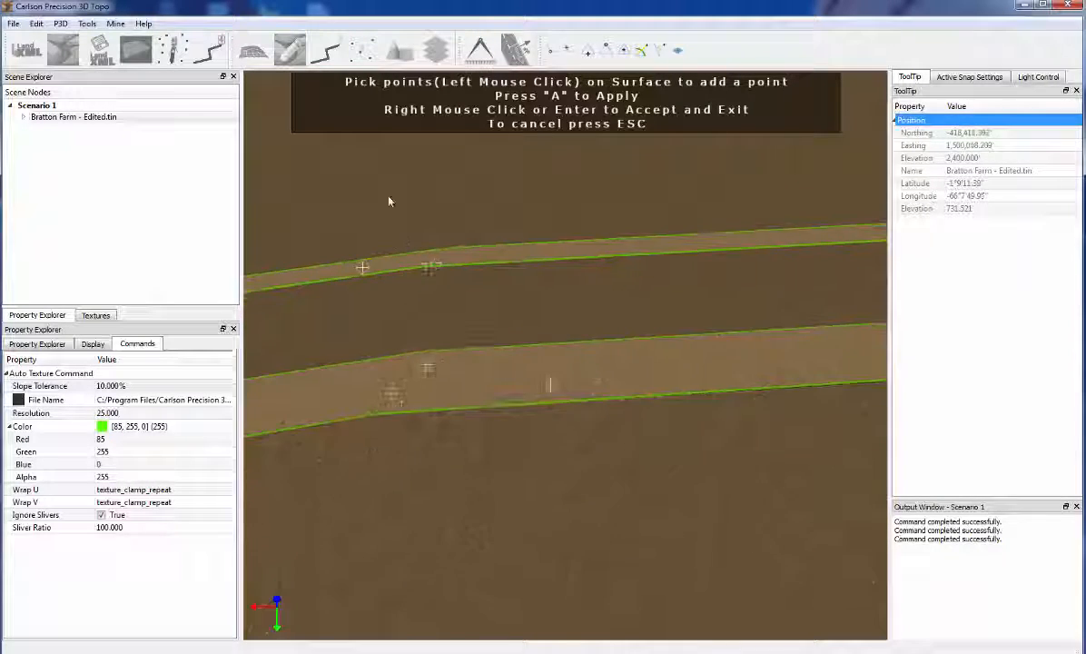
middle_drag(390, 205, 543, 277)
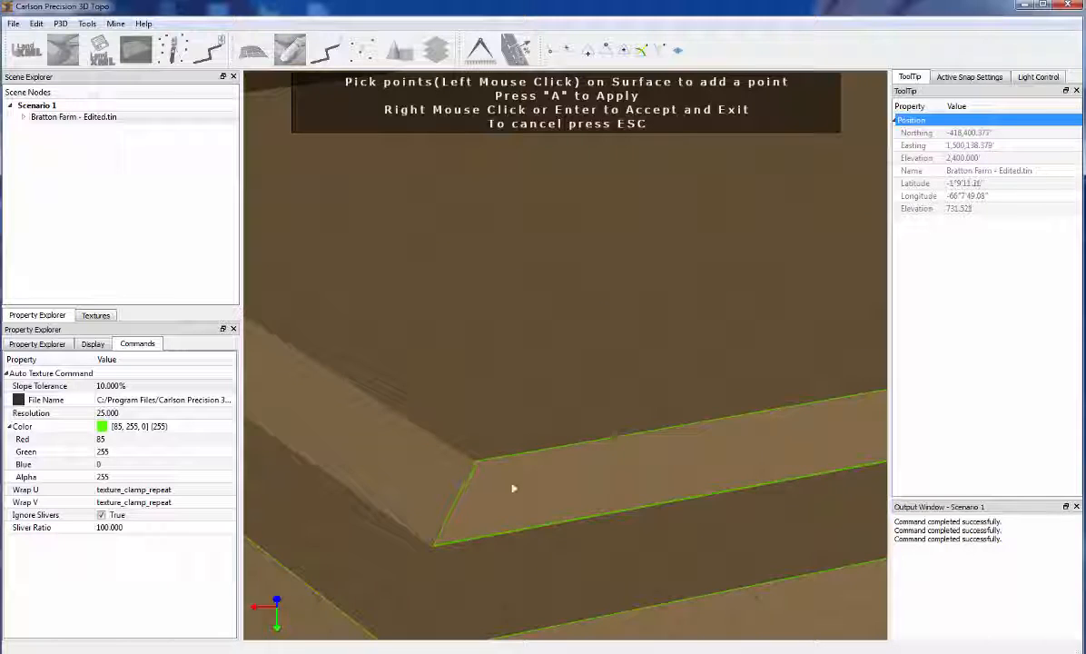
scroll(514, 489, up, 8)
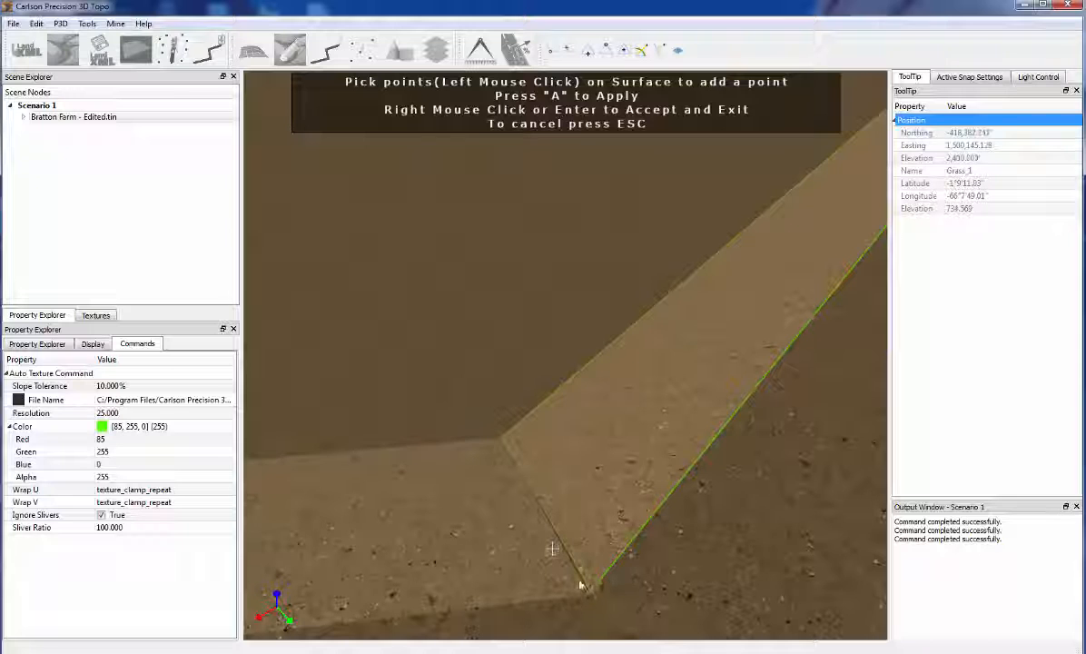
scroll(581, 583, down, 3)
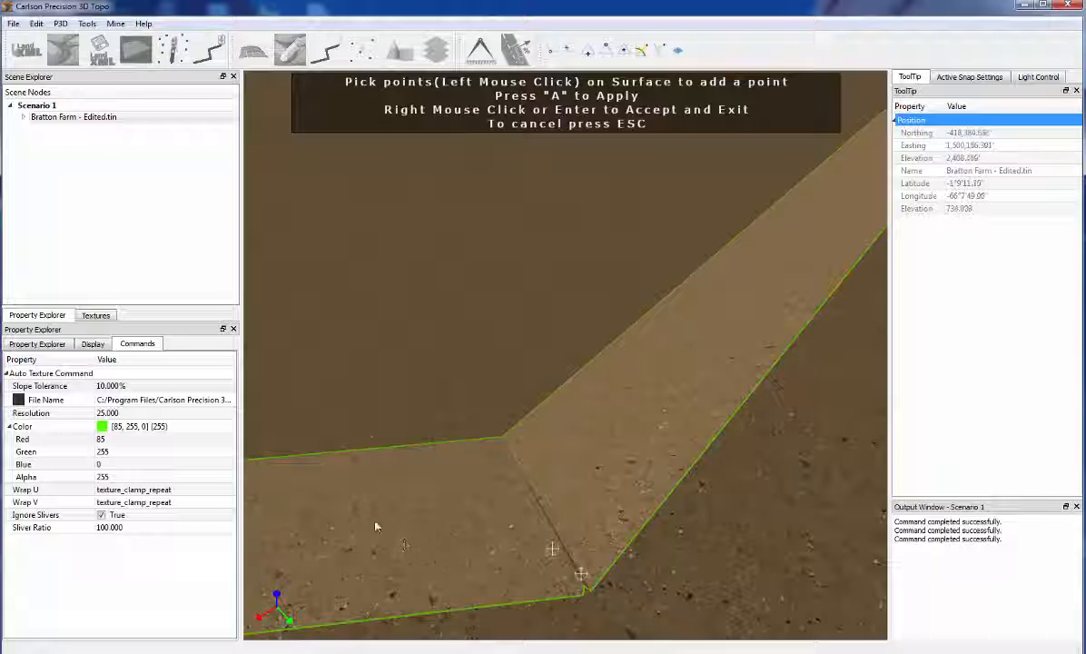
scroll(382, 525, down, 4)
scroll(394, 518, down, 2)
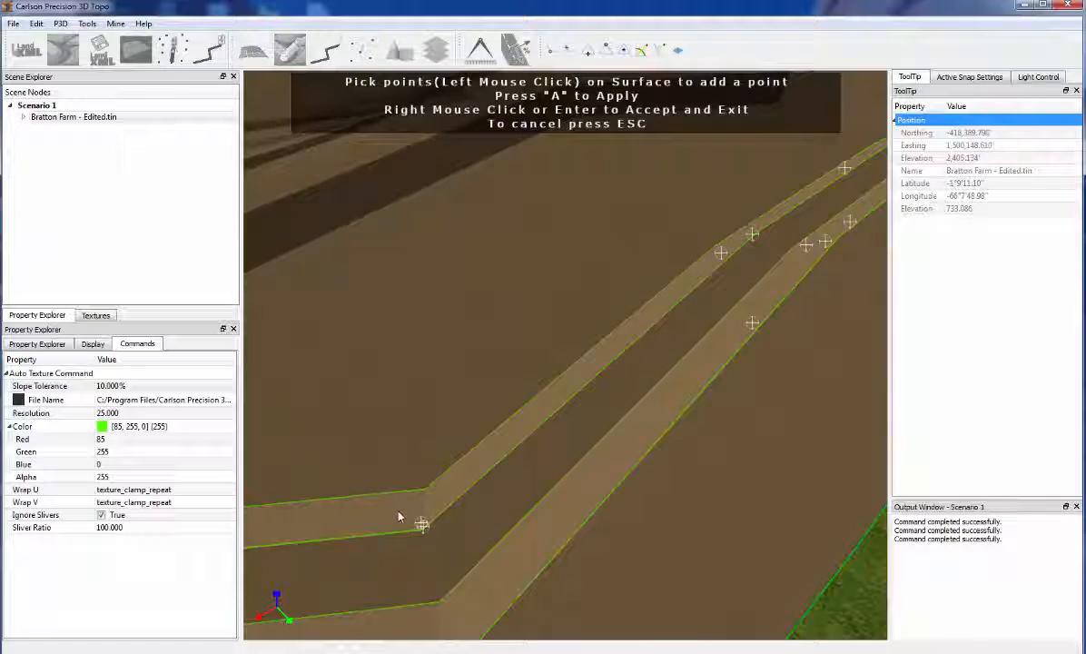
Step: Set the slope tolerance to 30% and extend the selection around the basin's remaining inner banks
middle_drag(400, 516, 470, 509)
middle_drag(387, 381, 538, 283)
scroll(512, 276, up, 2)
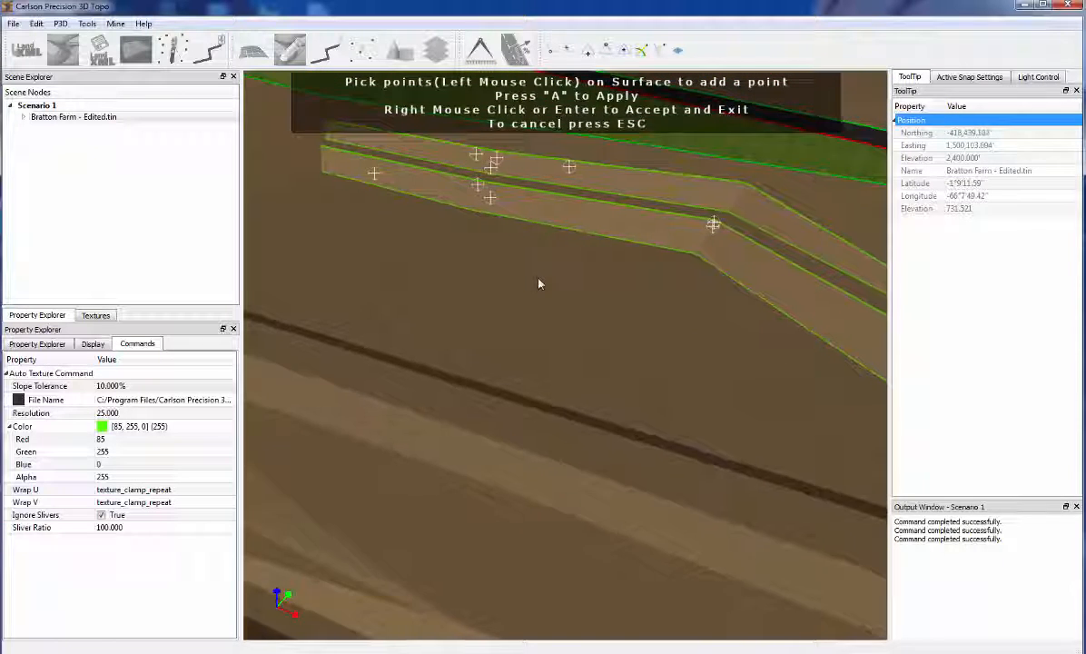
middle_drag(430, 263, 436, 237)
click(146, 386)
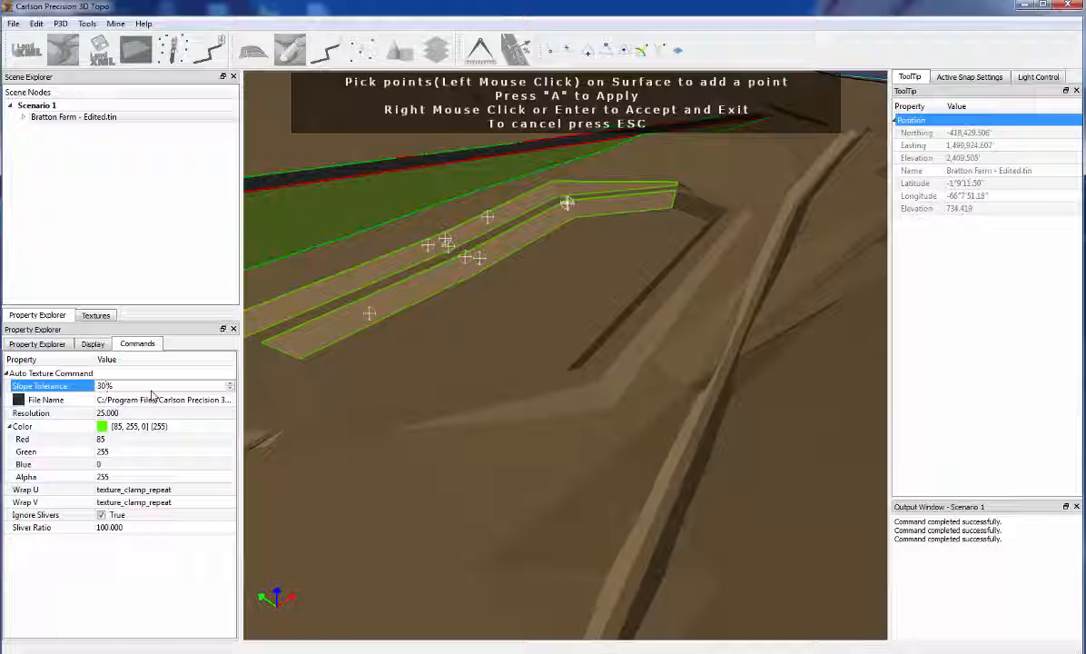
key(Return)
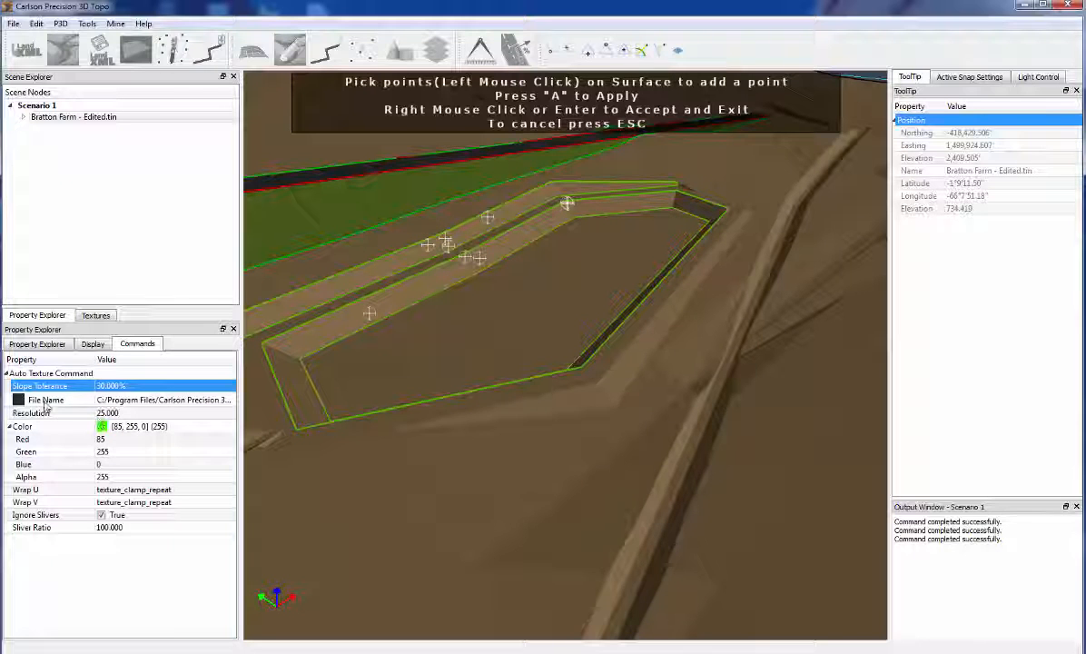
Step: Pick the sliver at the corner of the dark inner bank to join its two selected sections
middle_drag(432, 355, 536, 369)
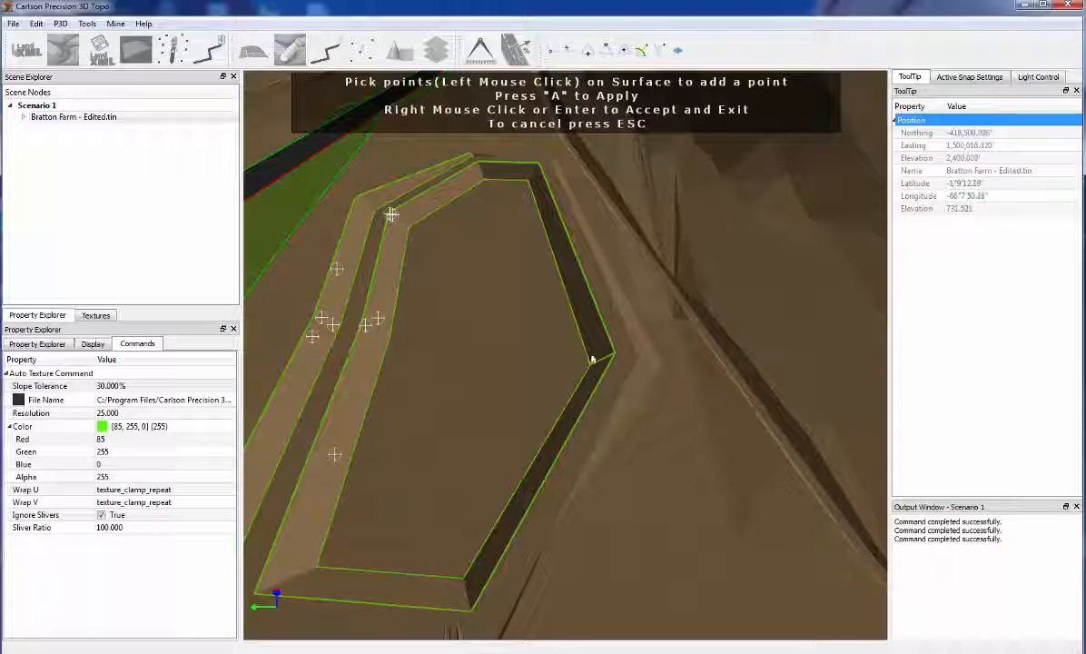
scroll(595, 367, up, 6)
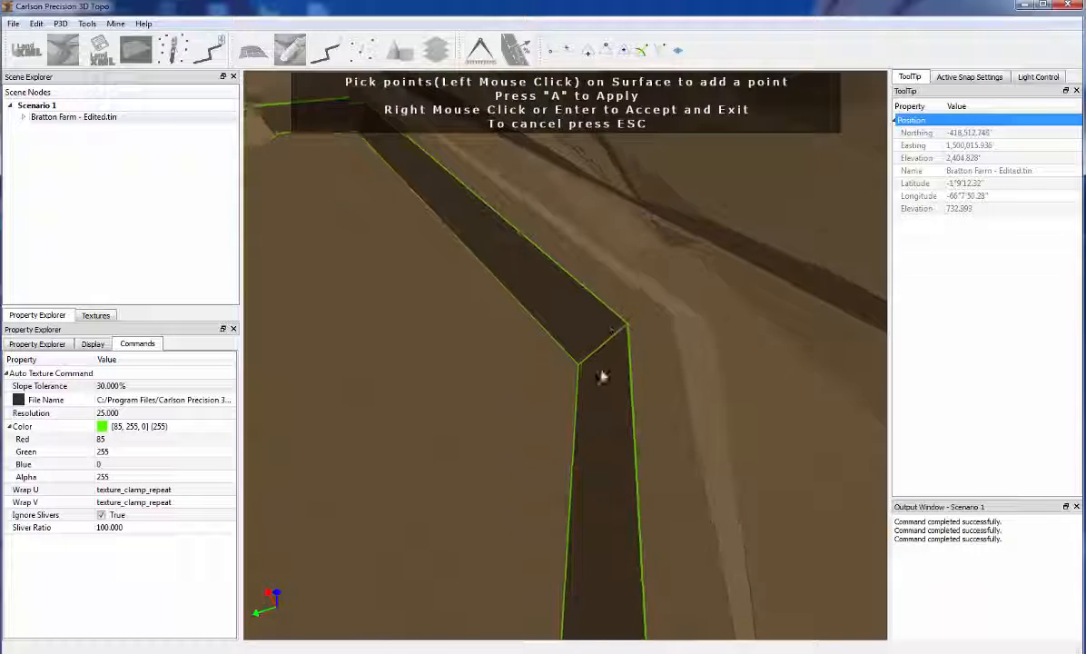
scroll(602, 376, up, 5)
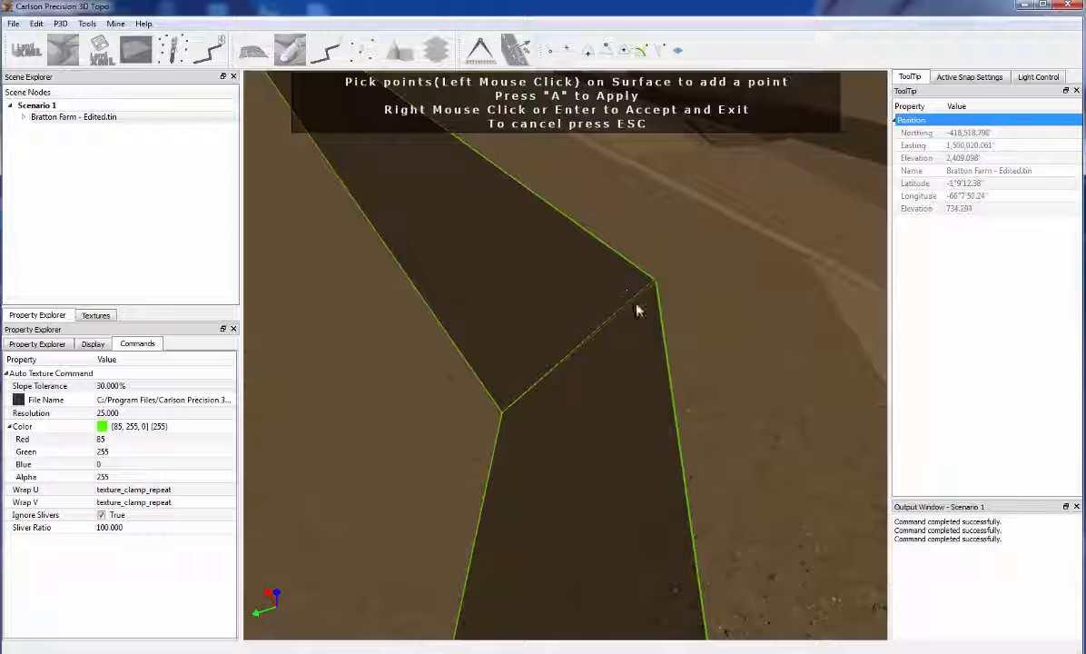
scroll(637, 303, up, 5)
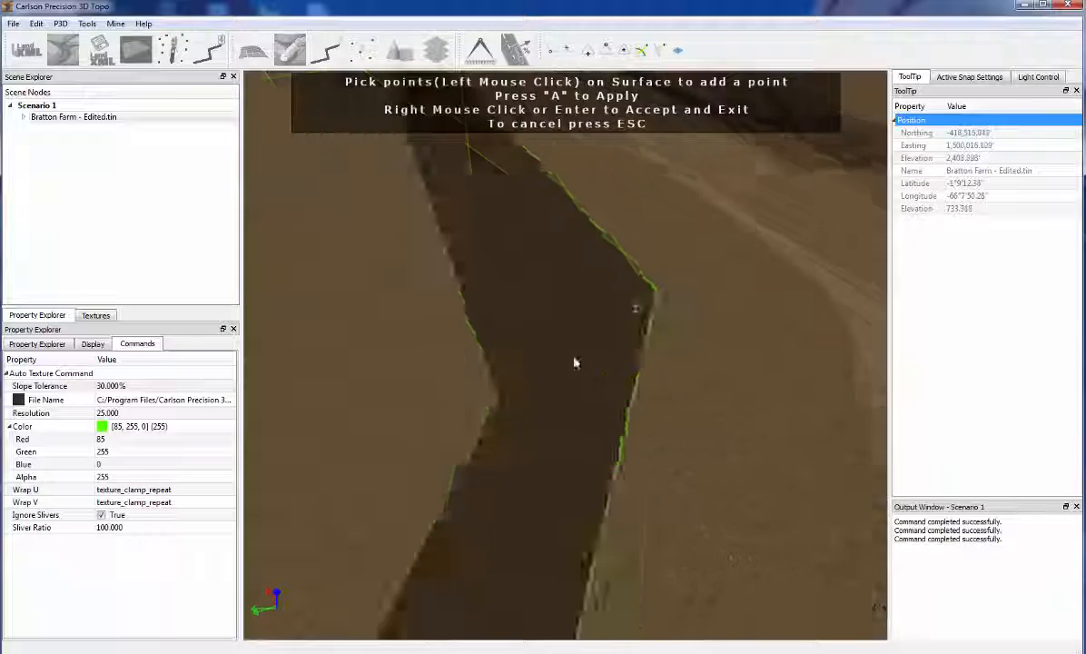
scroll(567, 363, down, 8)
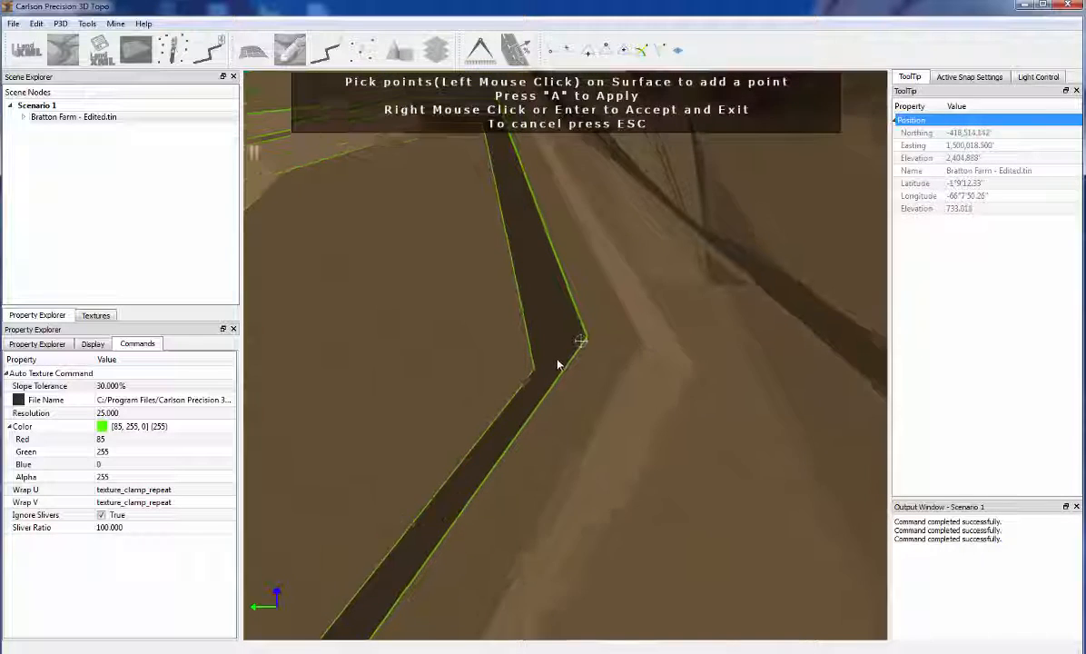
scroll(558, 364, down, 6)
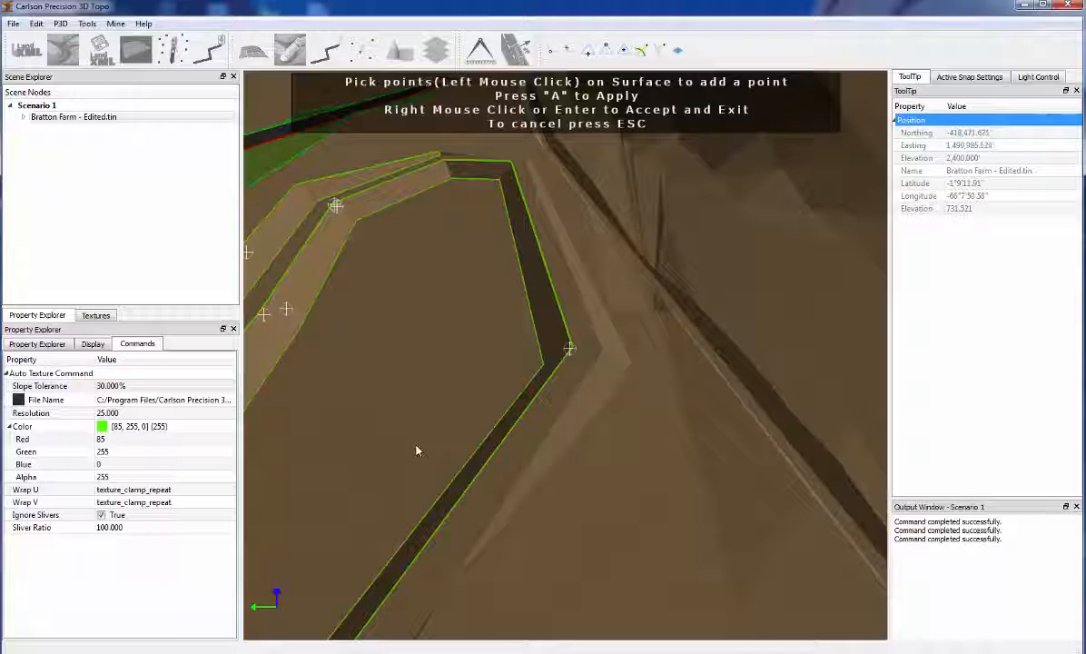
Step: Add the two outer slopes on the basin's side opposite the road to the texture areas
middle_drag(417, 451, 347, 414)
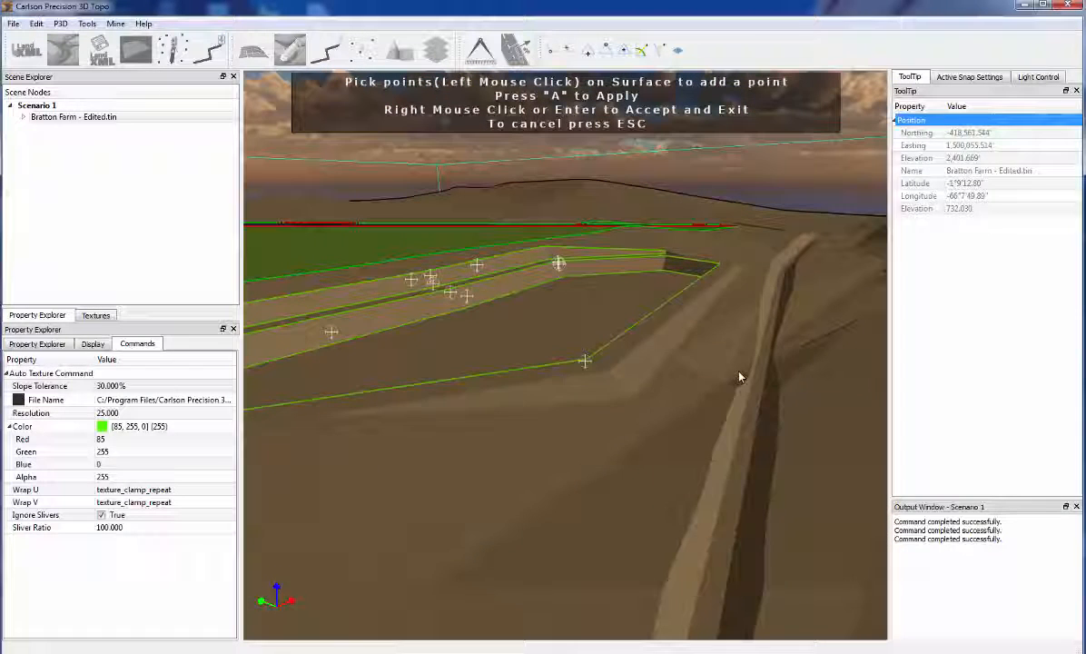
click(568, 393)
click(640, 367)
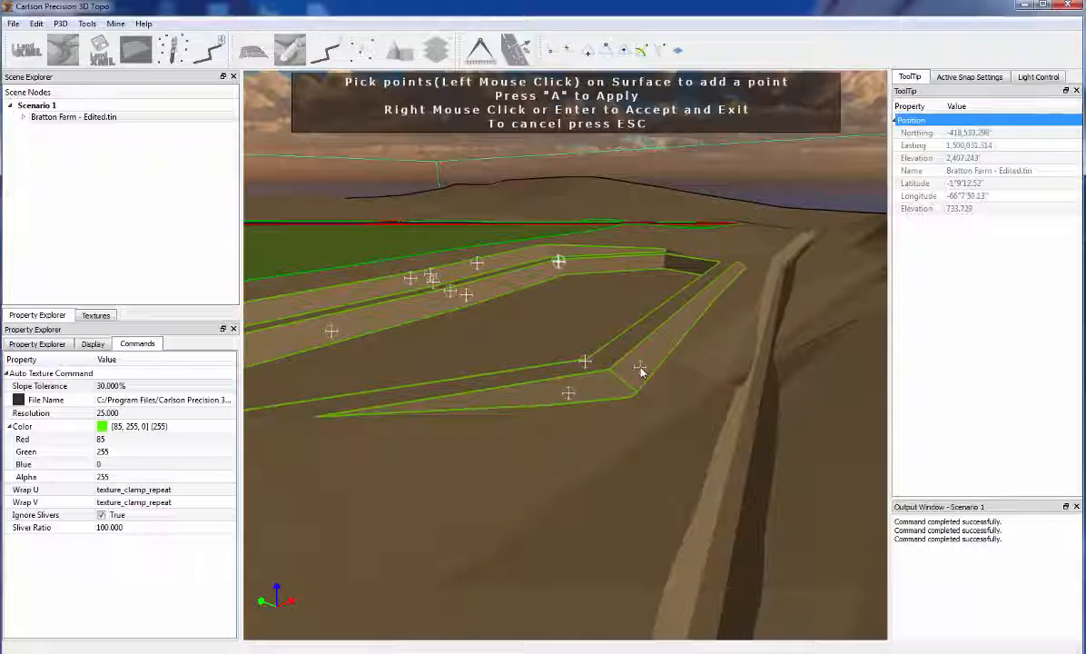
Step: Pick the thin slivers along the crease between the two outer slopes to merge them into one texture area
scroll(626, 372, up, 8)
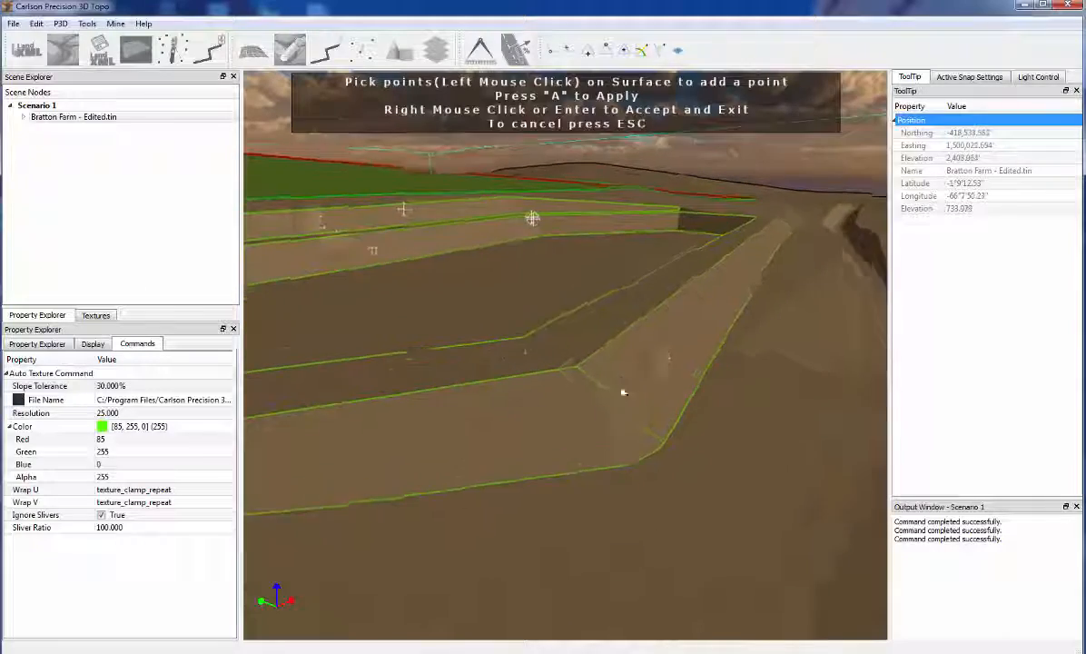
scroll(618, 371, up, 8)
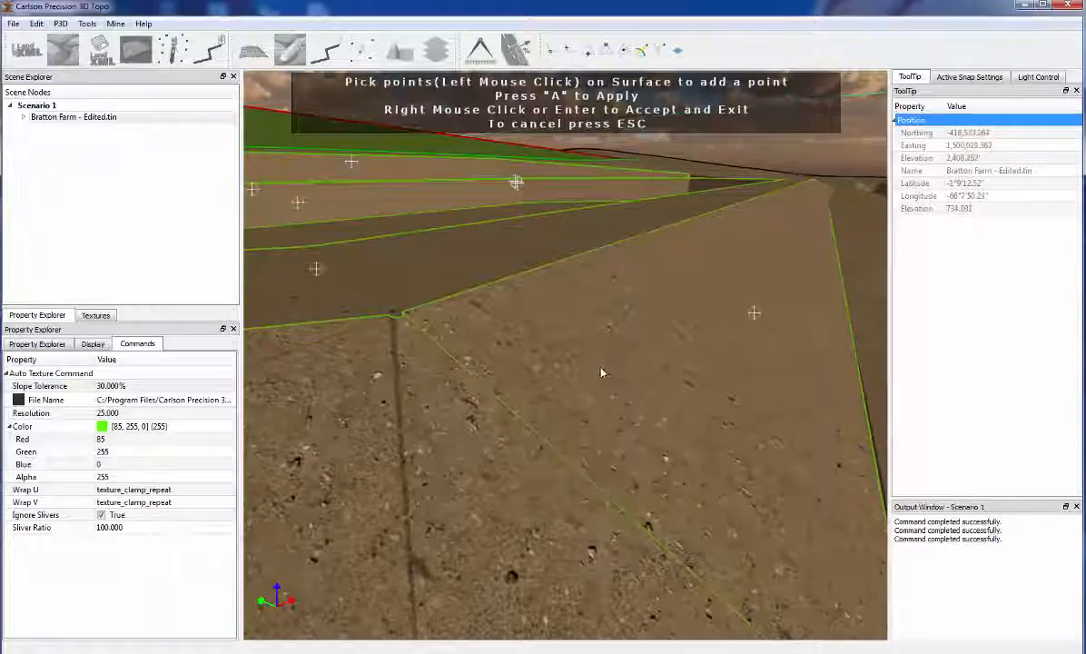
scroll(505, 269, up, 5)
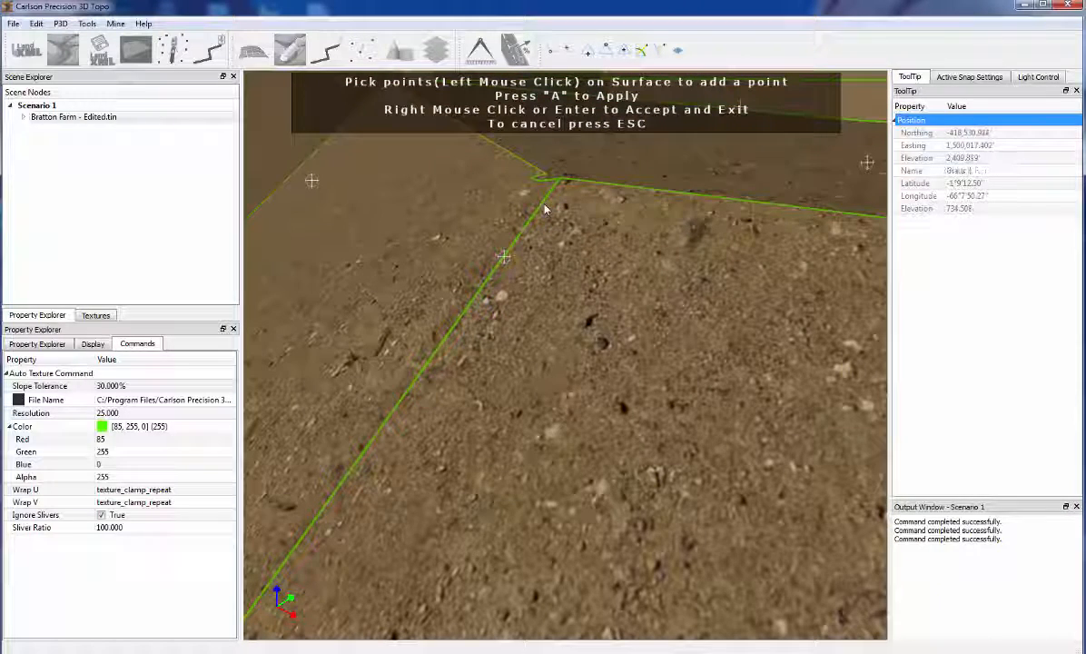
middle_drag(550, 288, 663, 295)
scroll(383, 263, up, 5)
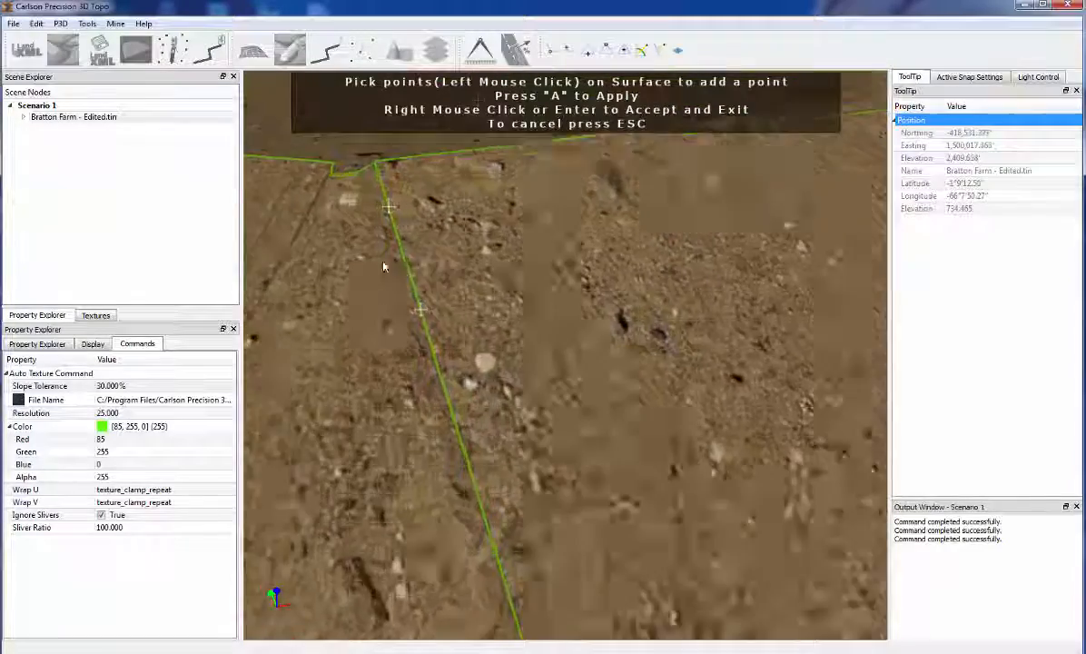
scroll(399, 242, up, 4)
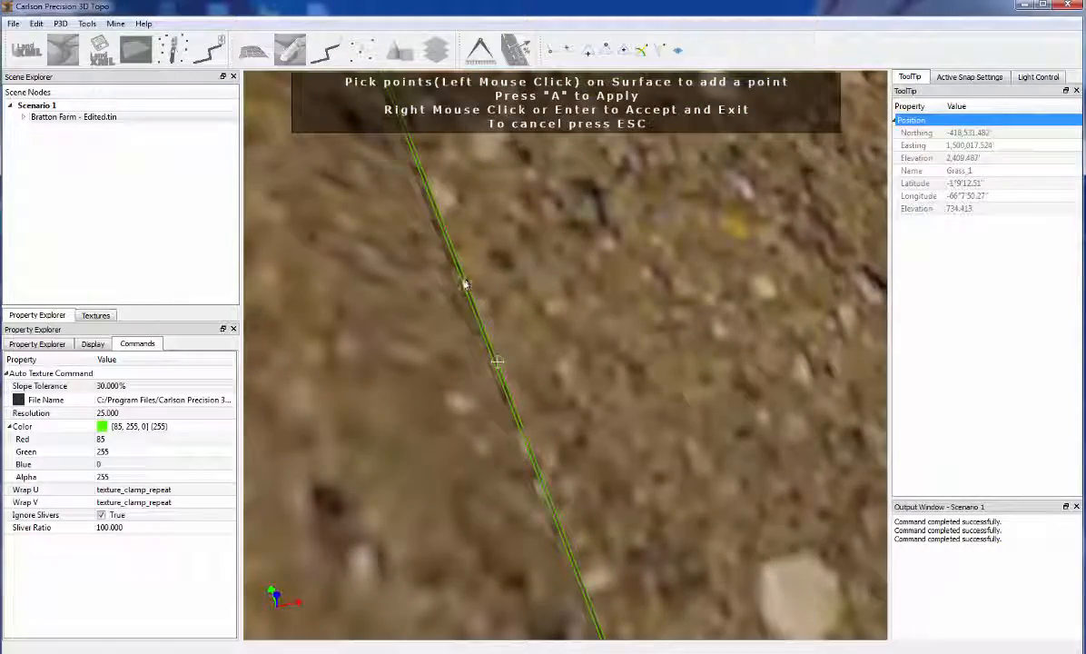
scroll(452, 301, down, 3)
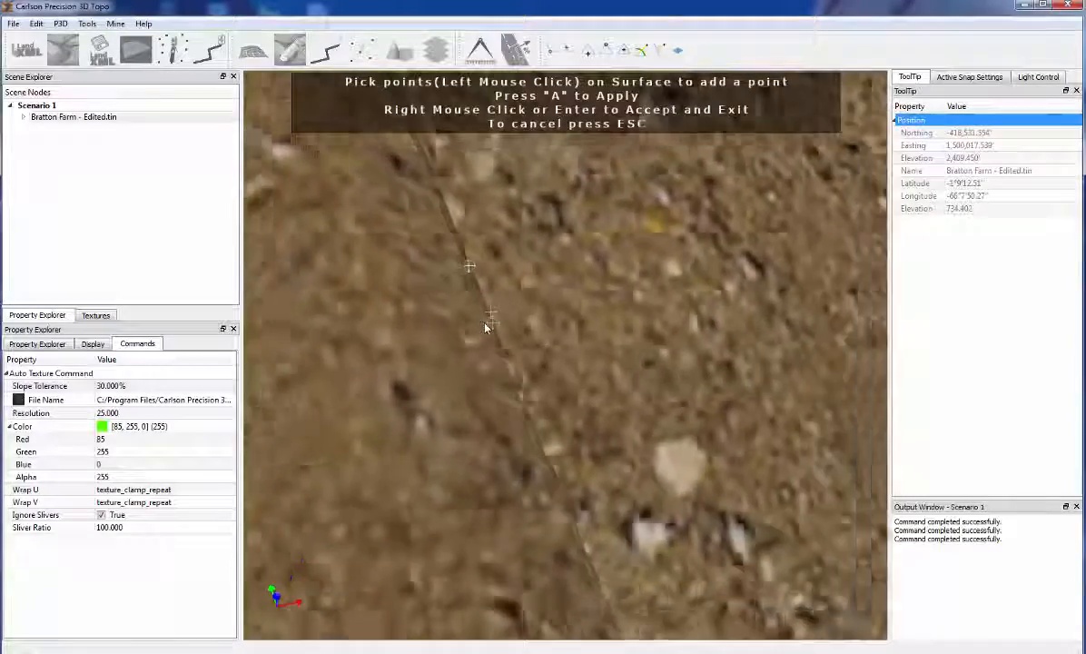
Step: Try to add the flat ground beside the basin and the rounded end of the roadside outer slope to the texture areas
scroll(485, 327, down, 5)
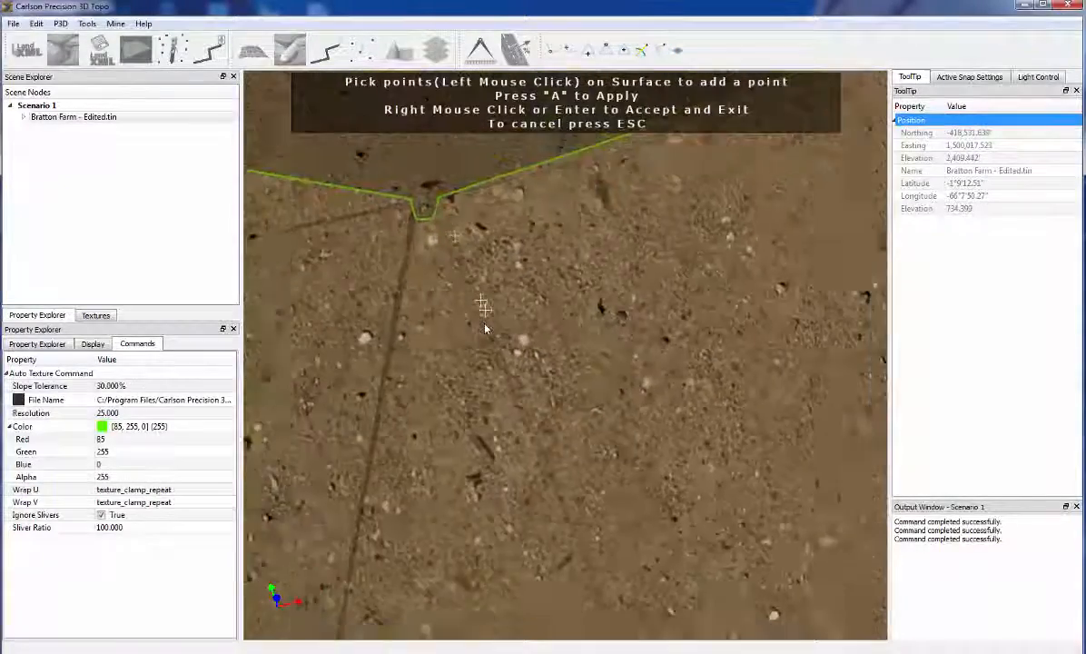
scroll(485, 329, down, 5)
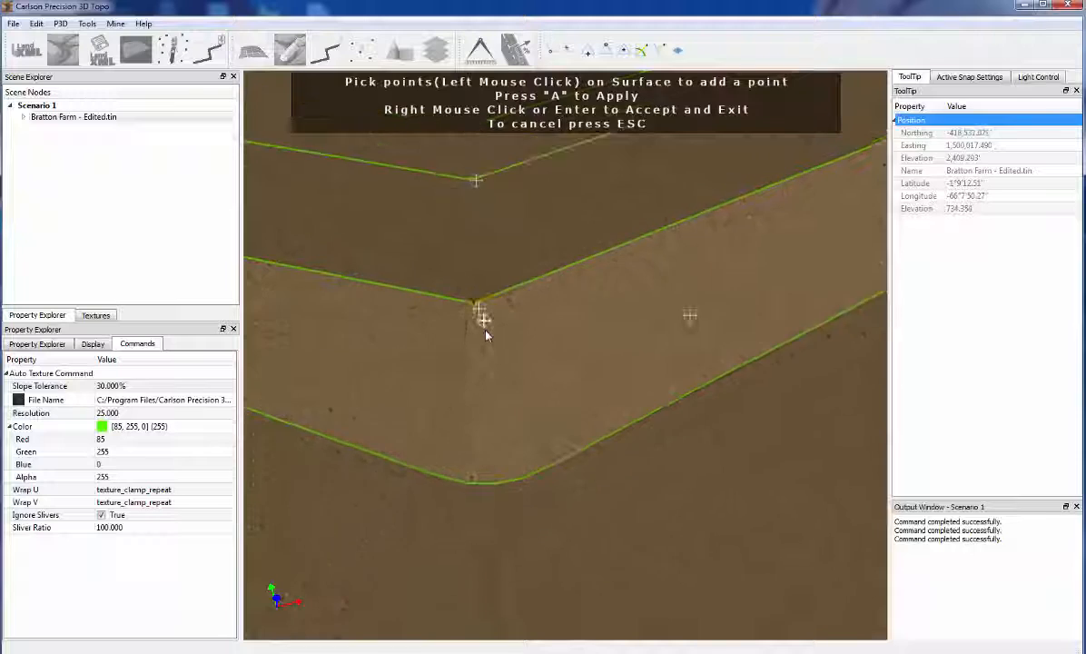
scroll(485, 334, down, 8)
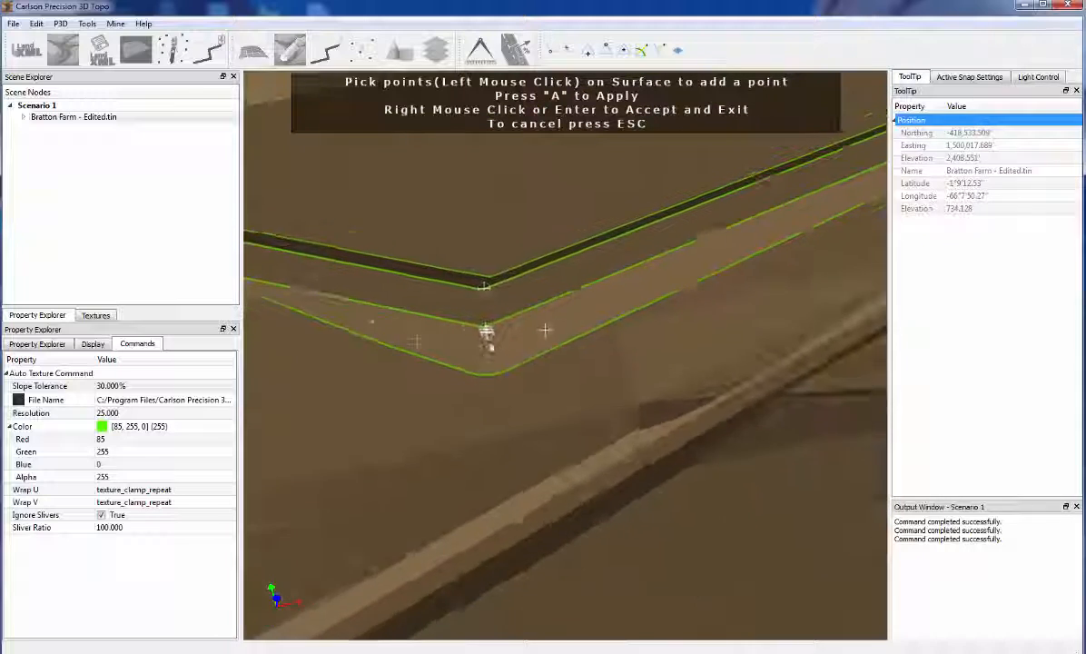
scroll(485, 334, down, 8)
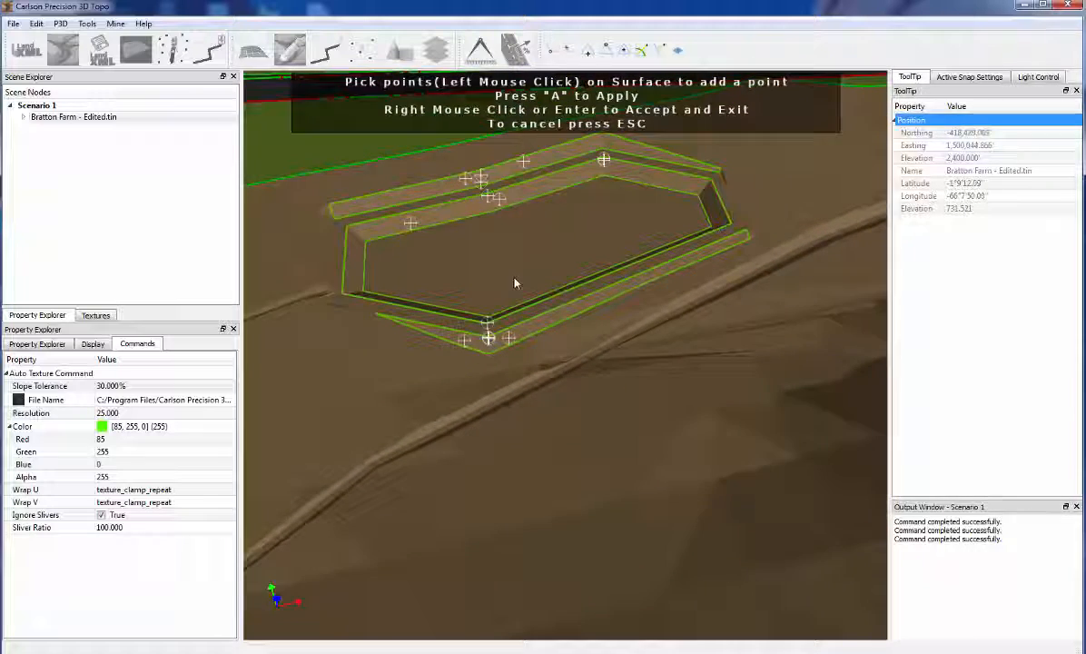
scroll(414, 304, up, 6)
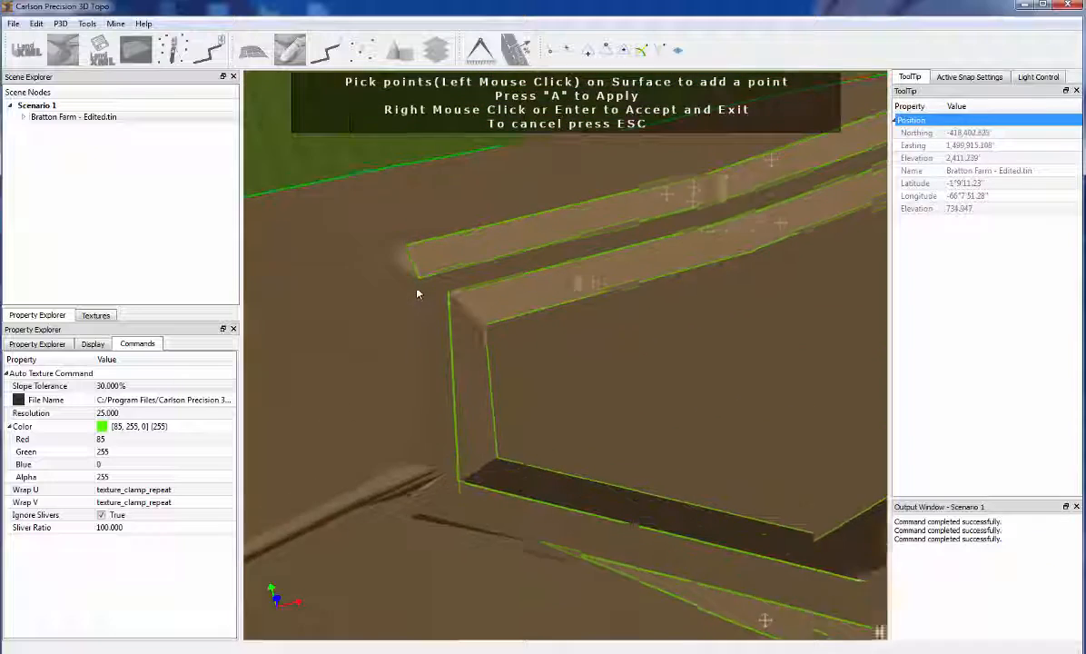
scroll(417, 294, up, 2)
click(405, 345)
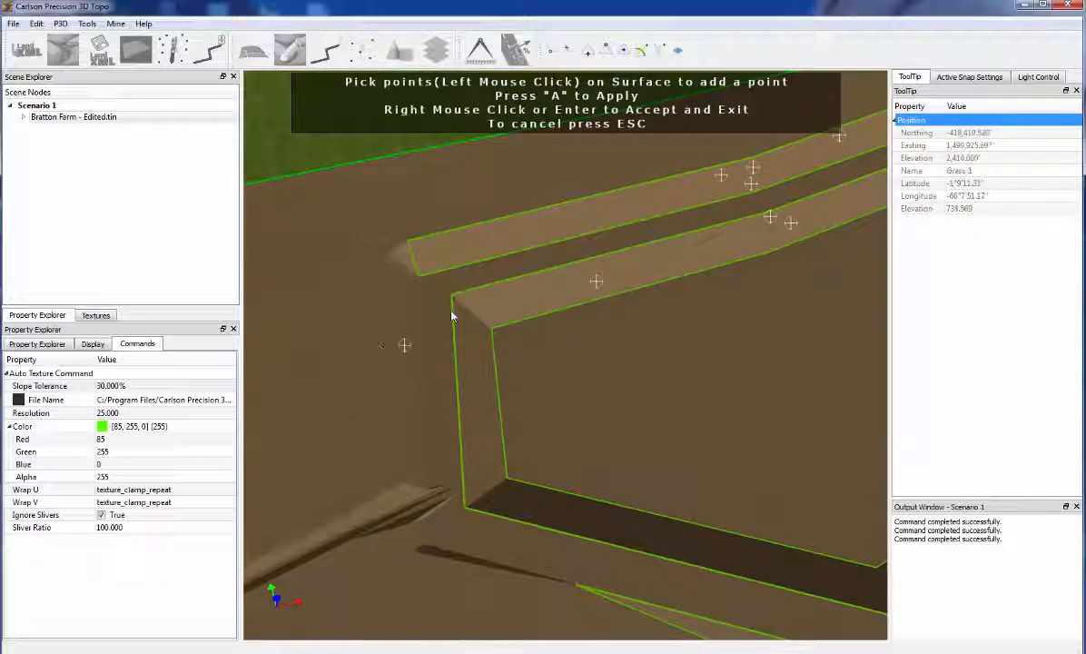
middle_drag(437, 462, 588, 238)
scroll(583, 240, up, 6)
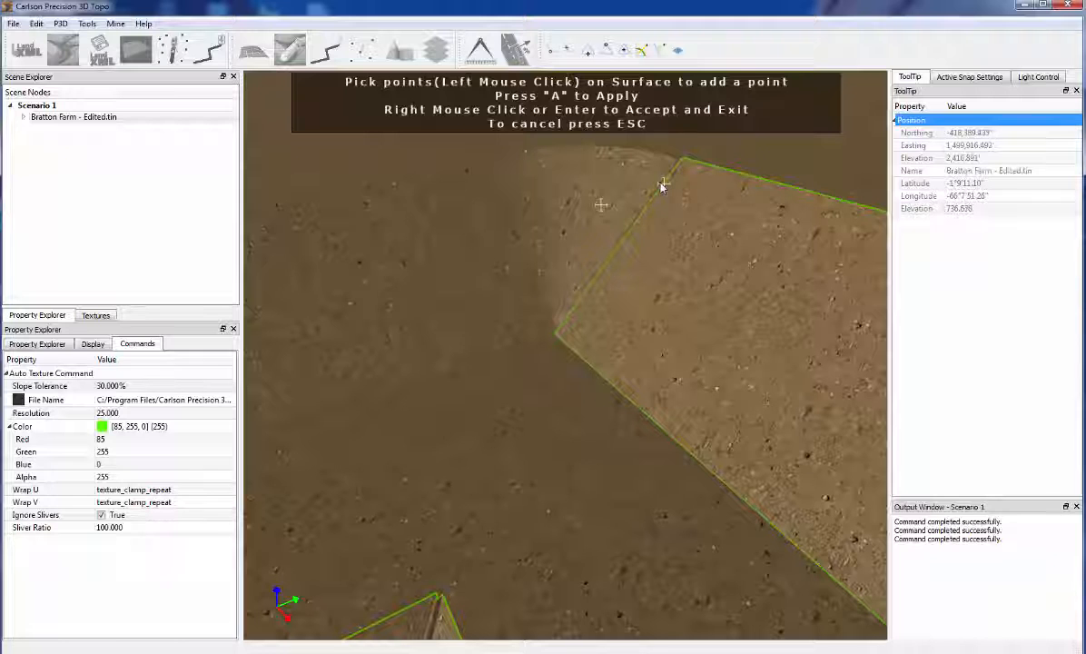
click(661, 186)
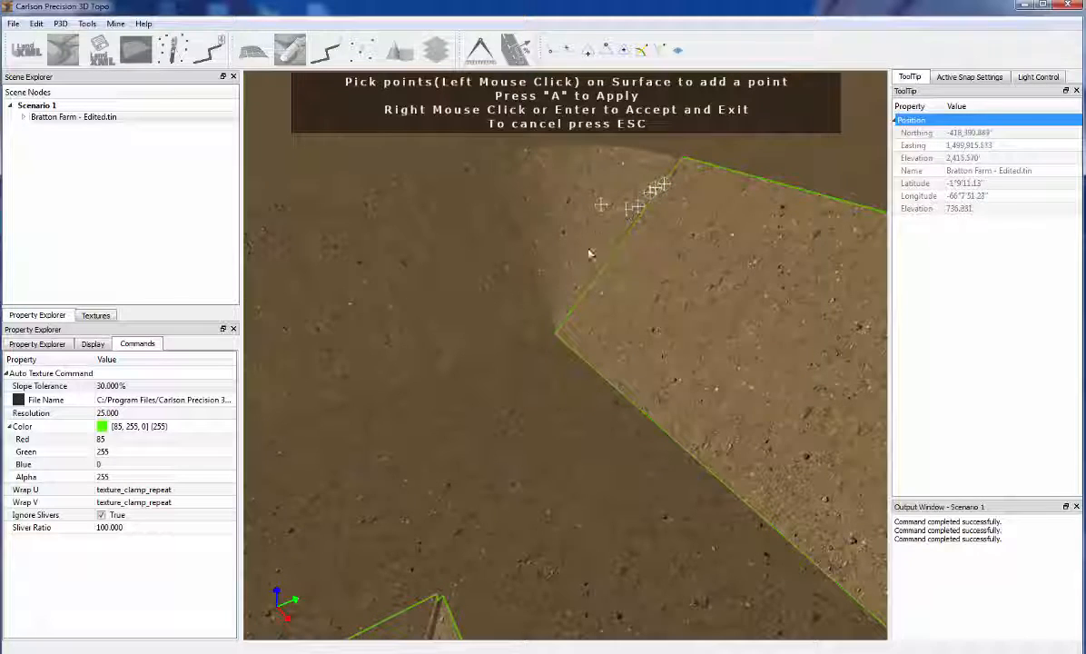
Step: Try to extend the selection with several picks on the flat ground beyond the basin's short end
scroll(576, 280, down, 7)
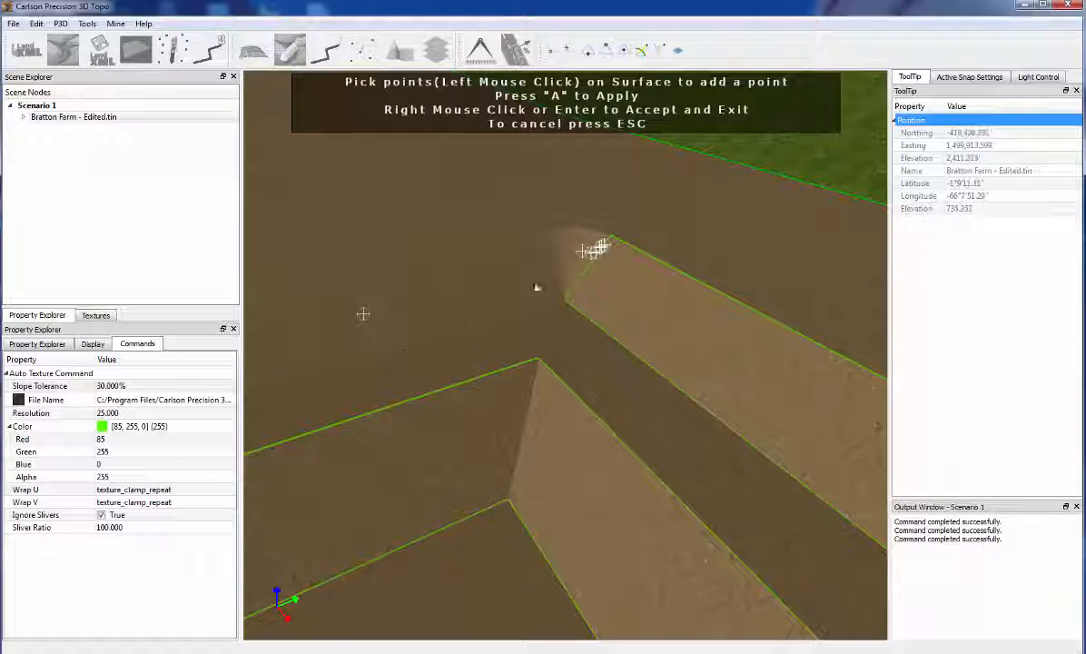
scroll(438, 312, down, 8)
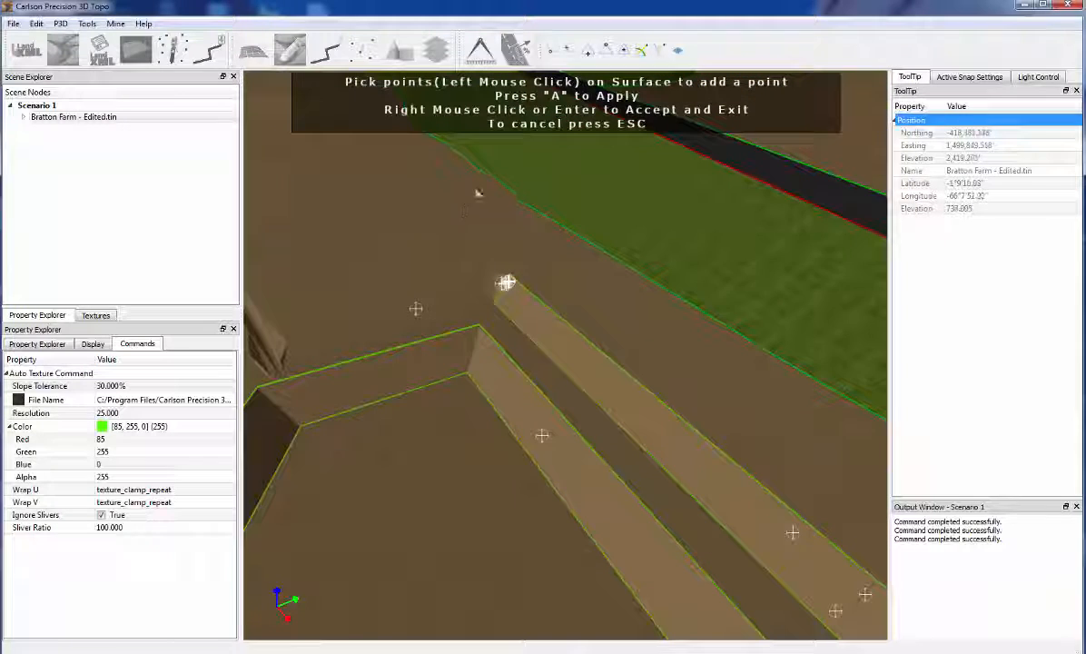
scroll(451, 322, up, 8)
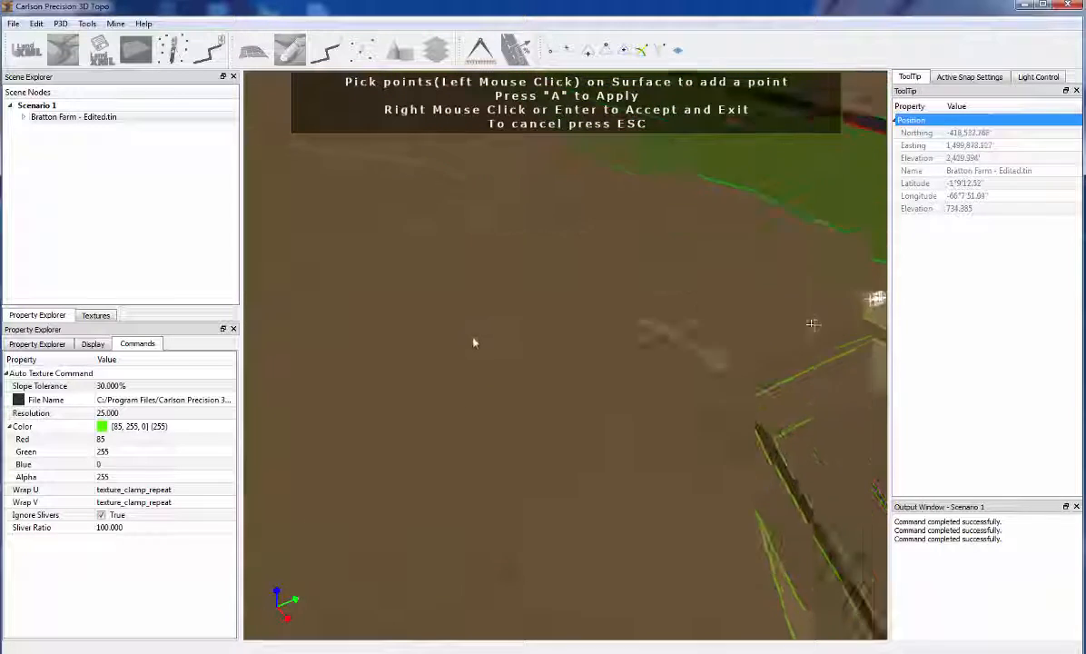
scroll(652, 365, down, 7)
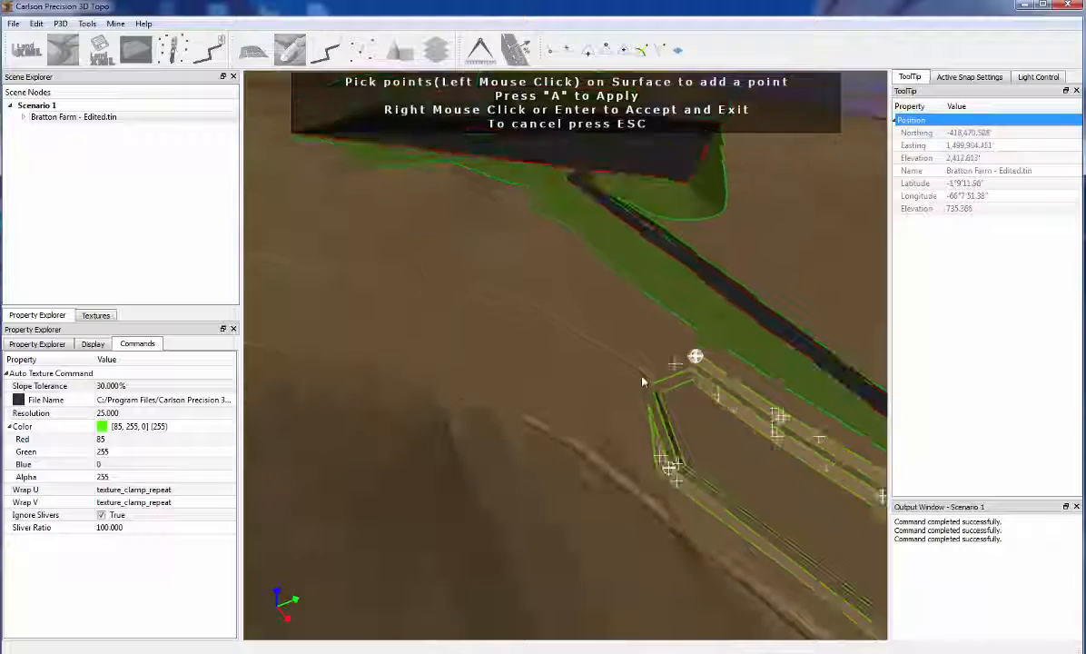
scroll(641, 372, up, 8)
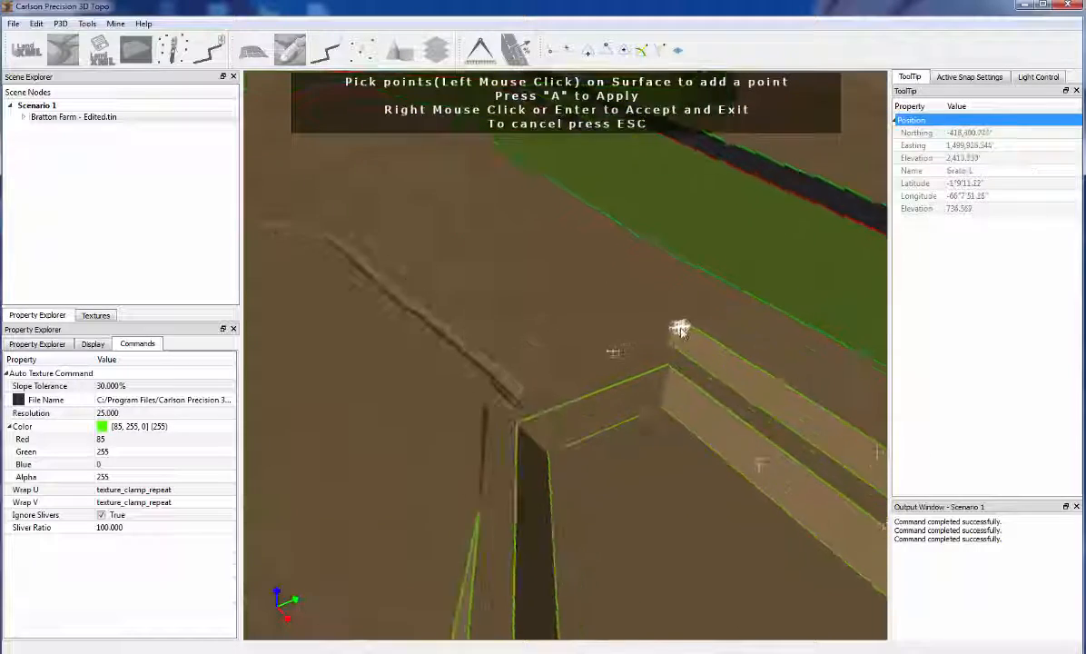
scroll(681, 329, up, 7)
middle_drag(533, 425, 632, 393)
click(568, 582)
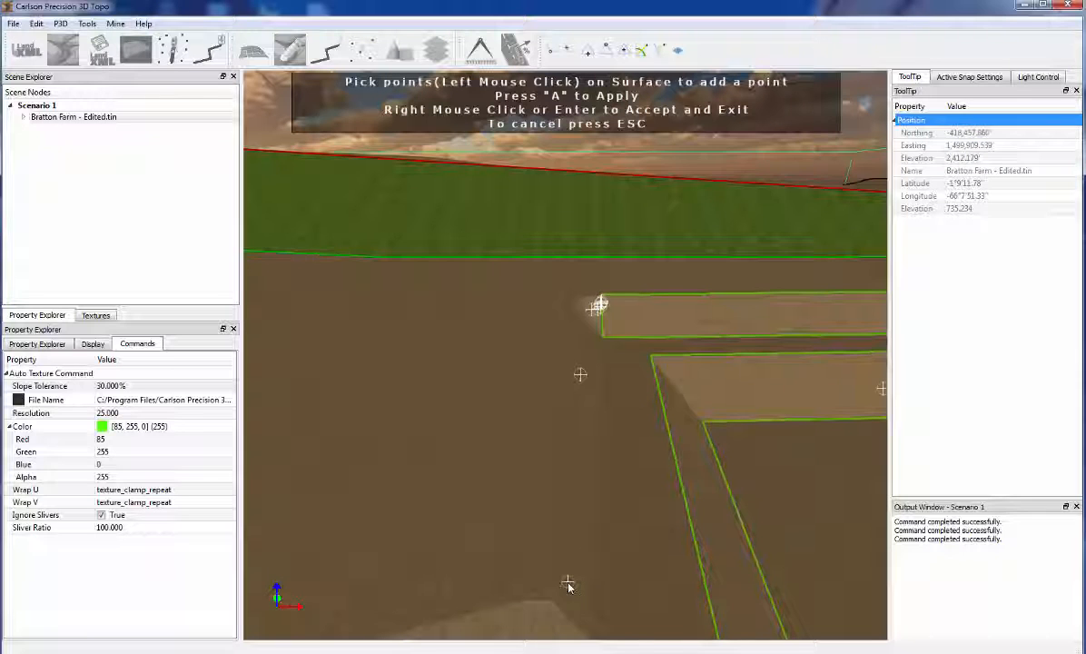
click(580, 445)
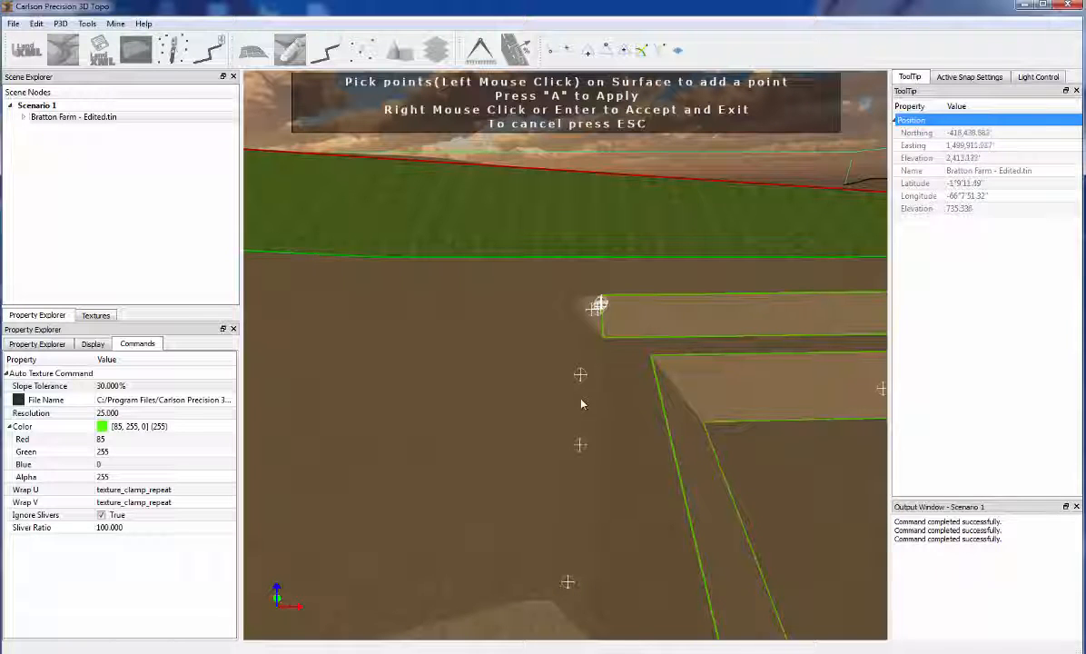
click(582, 400)
Step: Undo the picks around the roadside slope's rounded end and the neighbouring flat ground
key(ctrl+z)
key(ctrl+z)
key(ctrl+z)
key(ctrl+z)
key(ctrl+z)
key(ctrl+z)
key(ctrl+z)
key(ctrl+z)
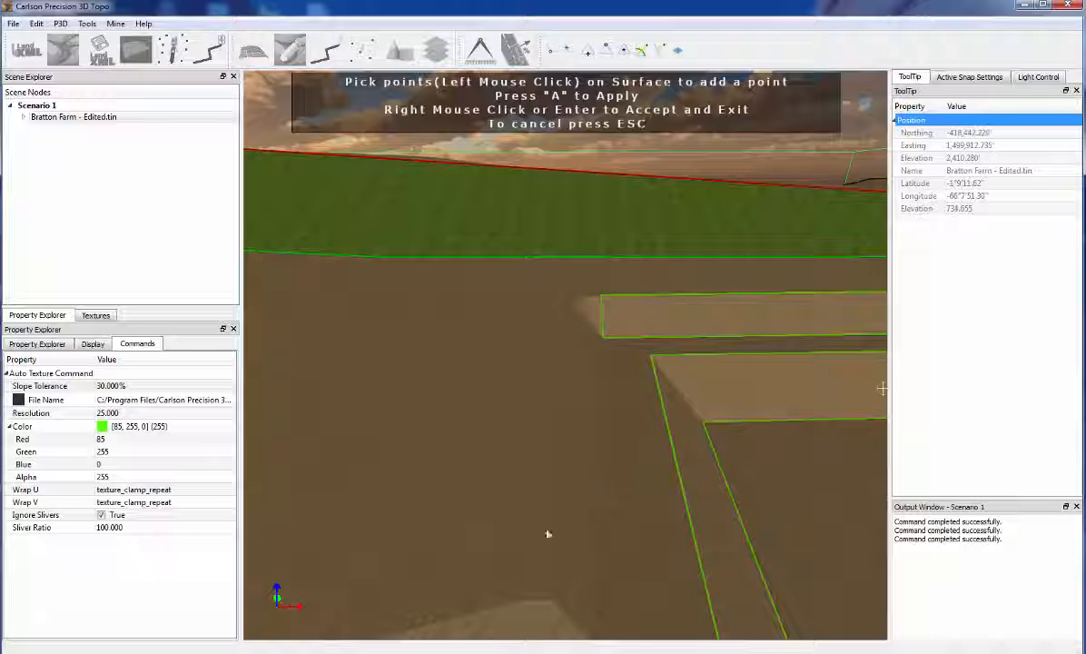
Step: Add the dark tapered sliver continuing the outer slope on the basin's side opposite the road
middle_drag(626, 570, 683, 503)
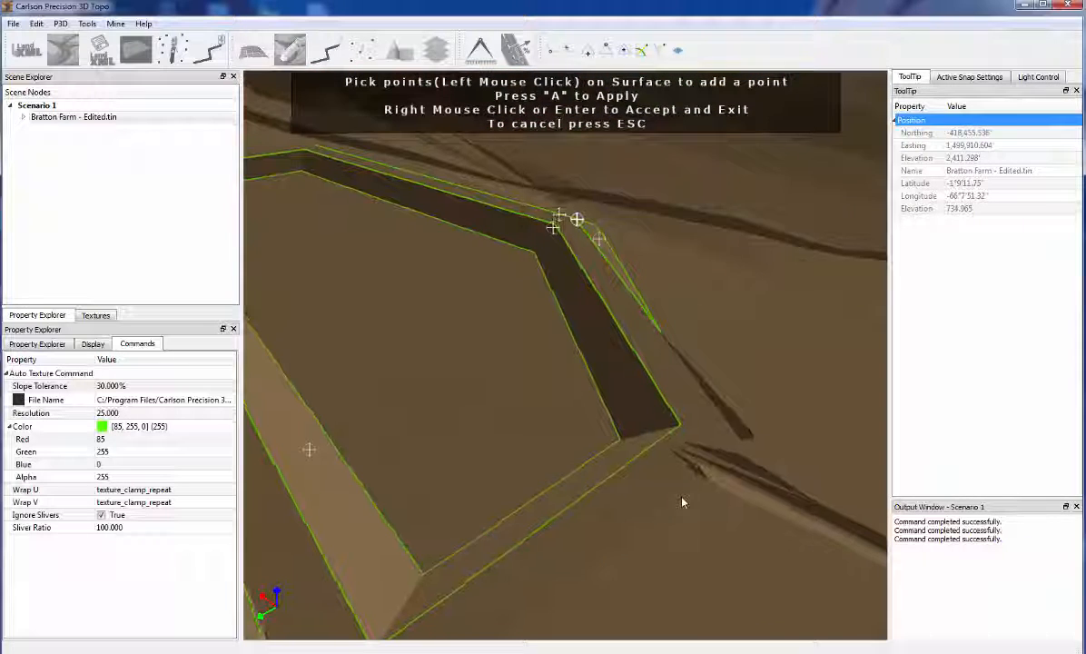
click(732, 416)
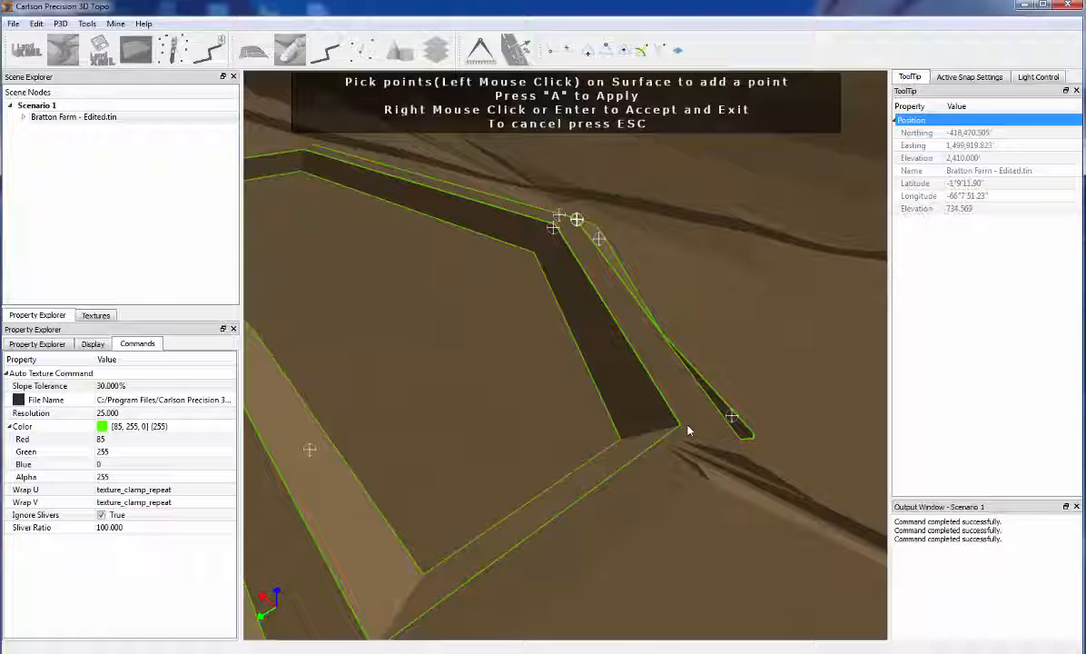
Step: Add the dark triangle, rounded corner and connecting slivers at the far end of the roadside outer slope, joining them to it
middle_drag(492, 341, 555, 380)
scroll(437, 267, up, 6)
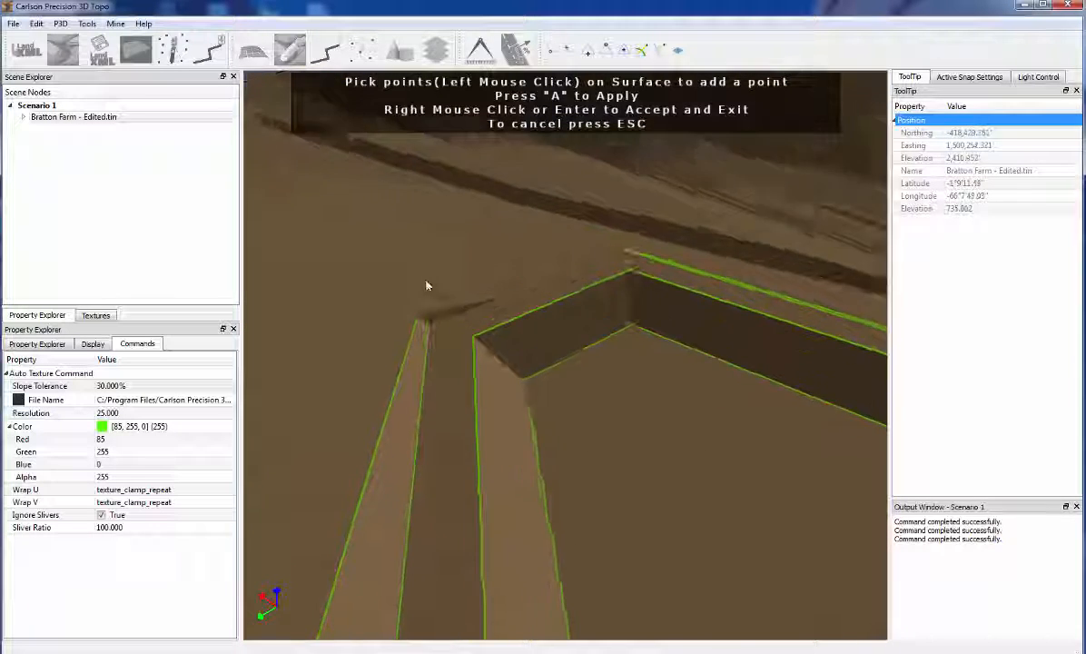
scroll(427, 286, up, 8)
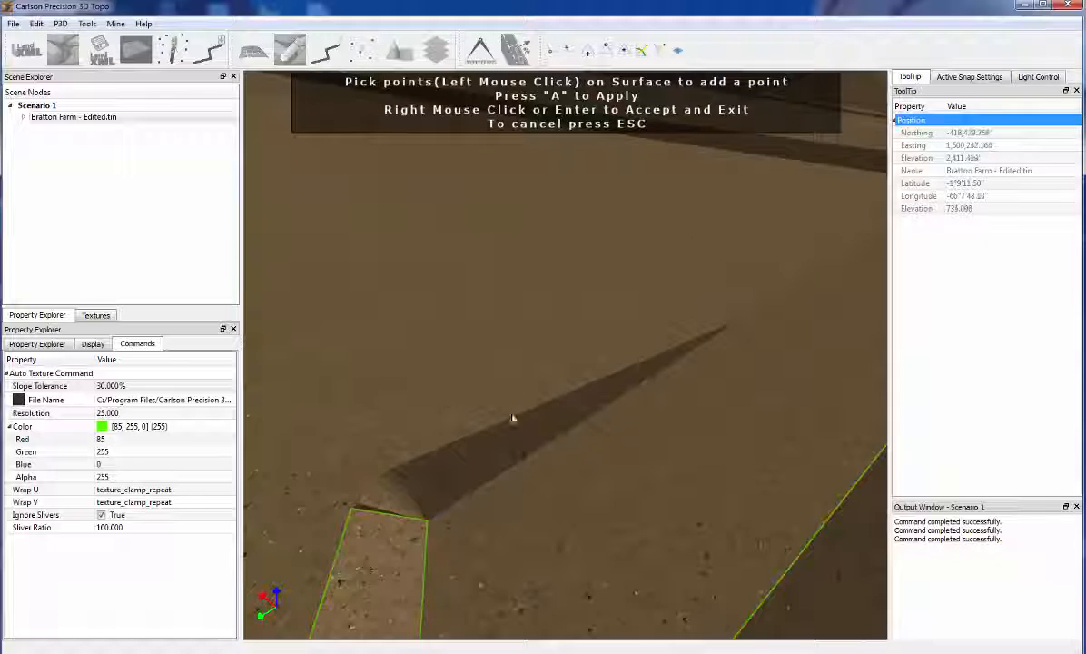
middle_drag(513, 418, 491, 458)
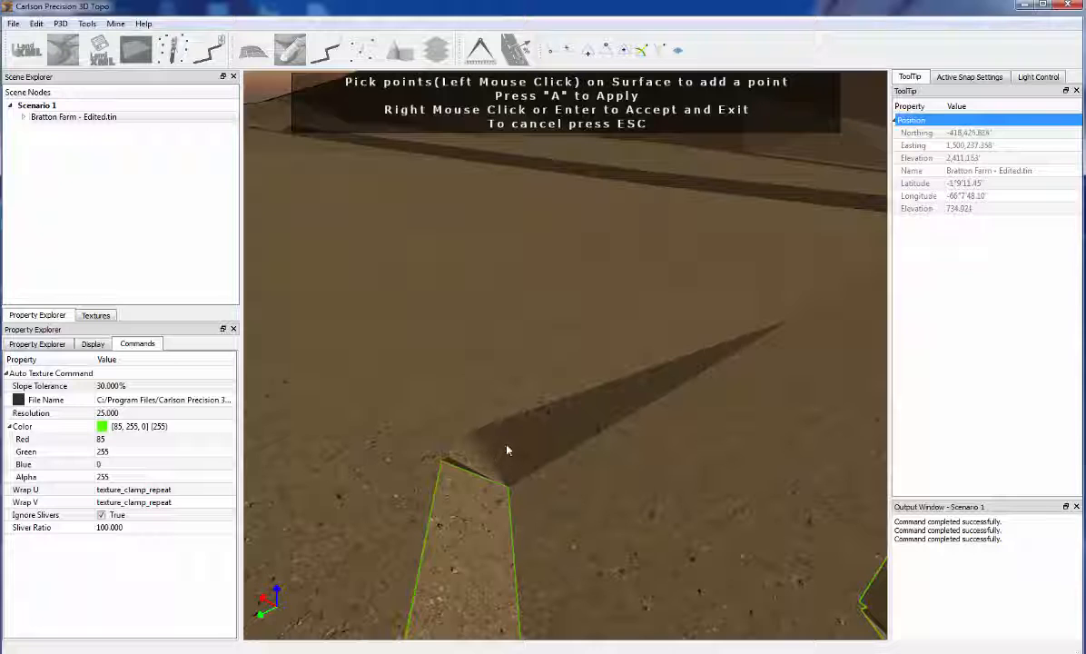
click(507, 445)
click(468, 456)
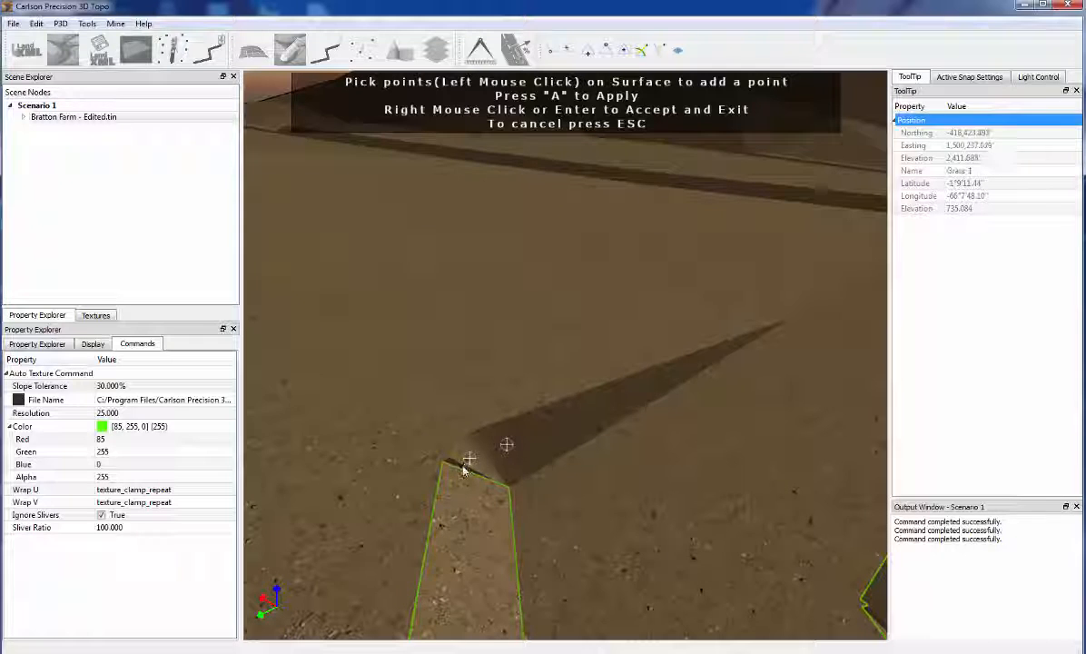
scroll(472, 466, up, 5)
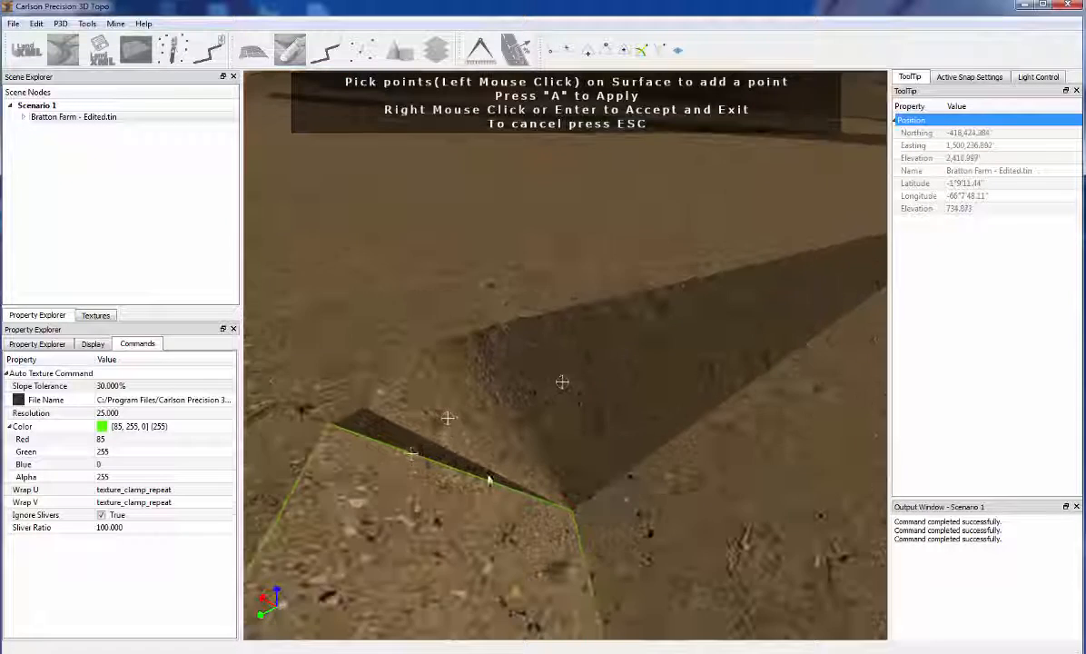
click(406, 452)
click(439, 459)
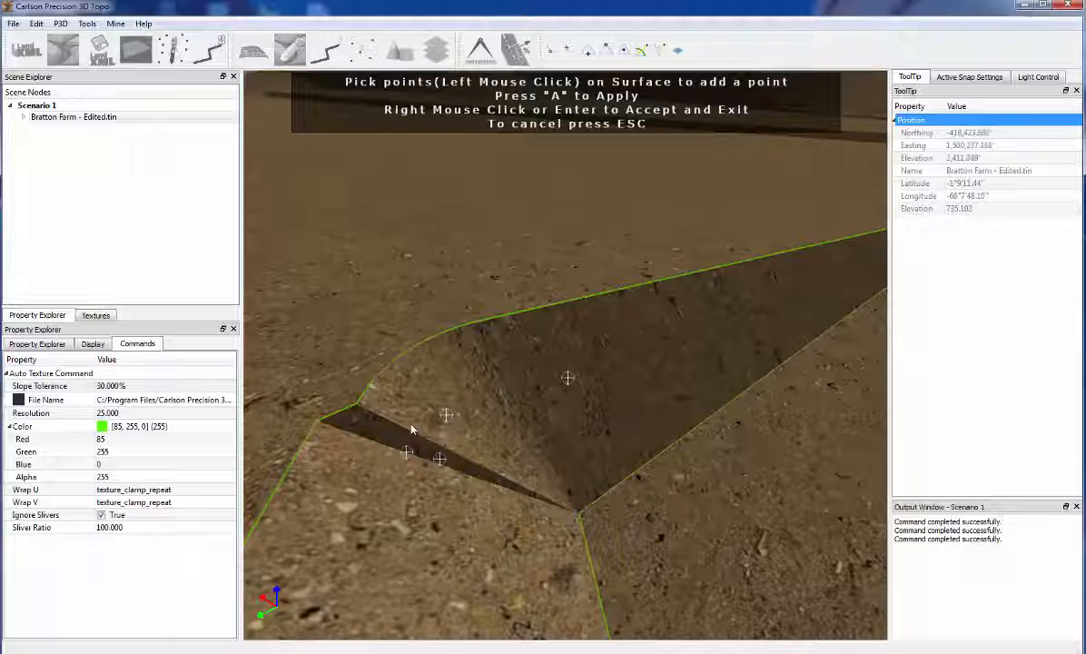
Step: Include the basin floor and accept the selection to apply the Grass_1 texture to the basin areas
mouse_move(412, 429)
middle_down()
mouse_move(515, 419)
mouse_move(672, 337)
mouse_move(647, 325)
mouse_move(604, 335)
middle_up()
scroll(673, 337, down, 4)
scroll(675, 335, down, 2)
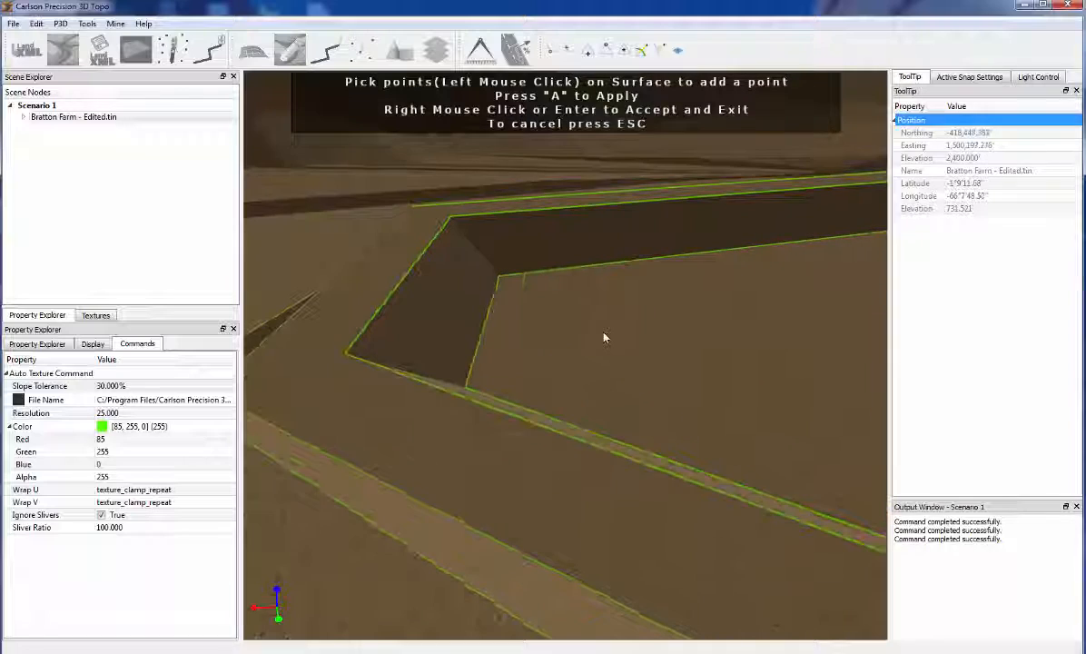
right_click(629, 338)
Step: Select the Grass_1 texture on the basin floor and set its resolution to 10
middle_drag(475, 342, 524, 342)
scroll(525, 341, down, 1)
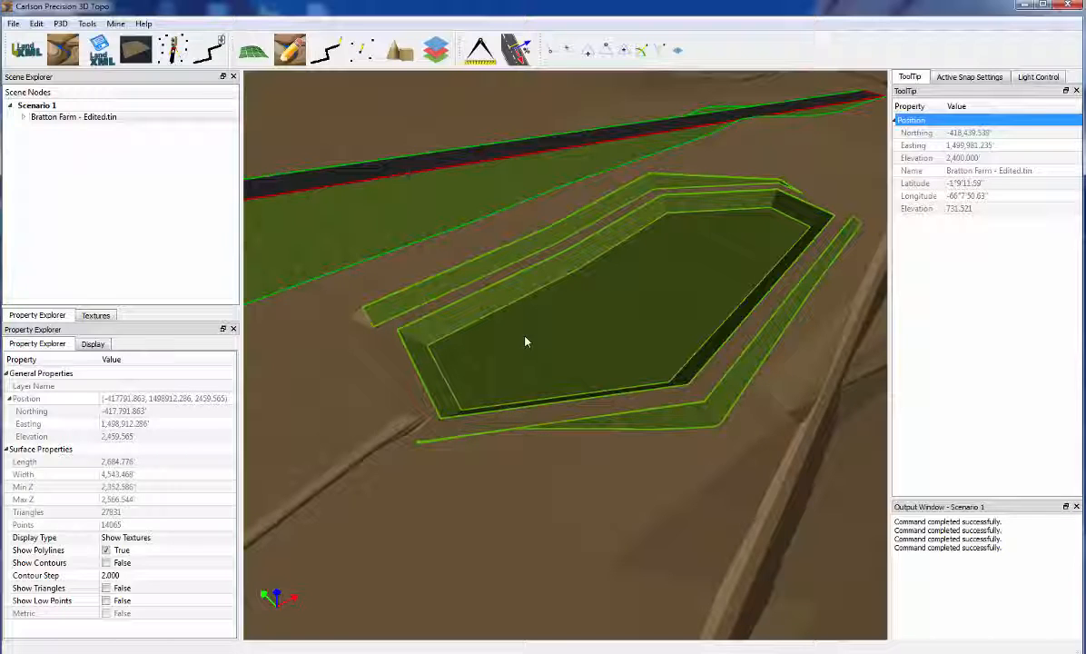
mouse_move(625, 322)
middle_down()
mouse_move(596, 329)
mouse_move(626, 327)
middle_up()
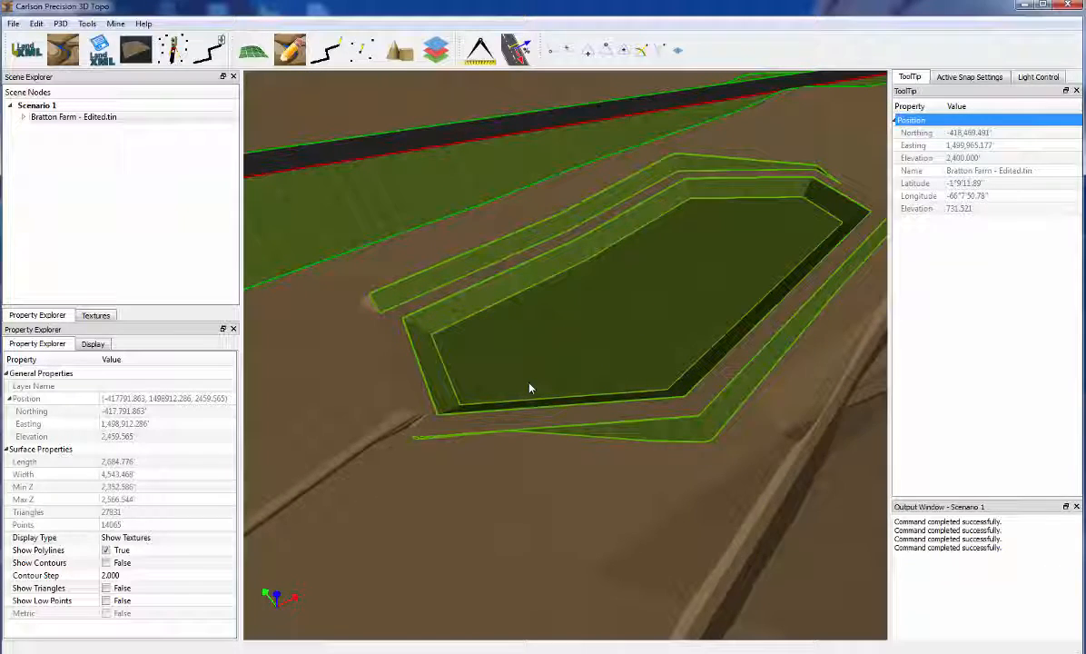
middle_drag(532, 389, 630, 379)
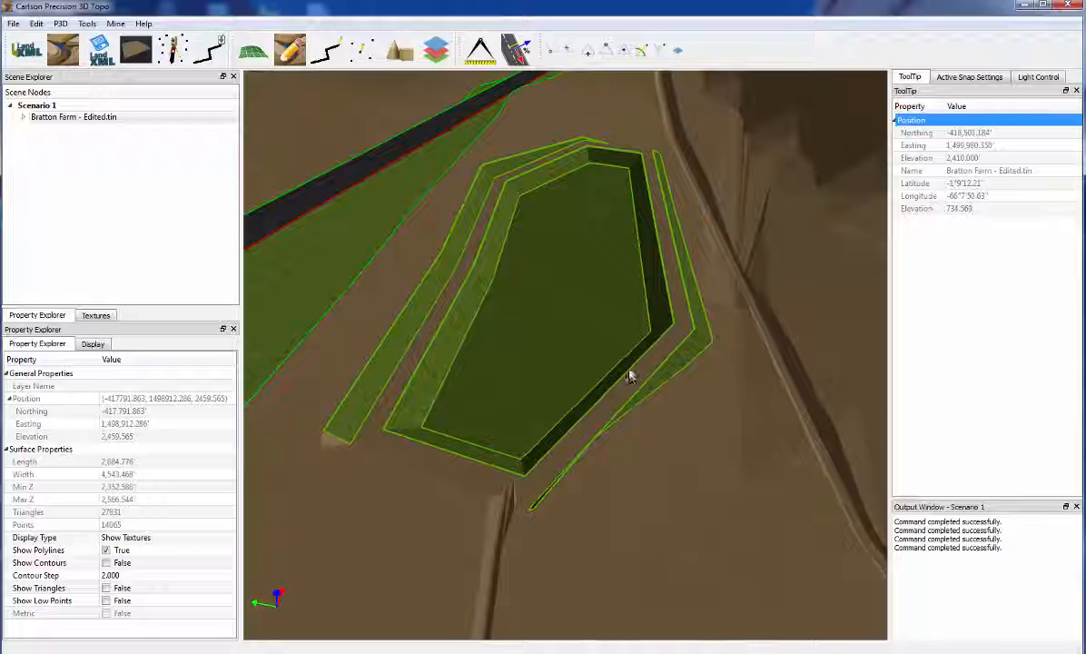
middle_drag(555, 308, 445, 318)
scroll(560, 371, up, 5)
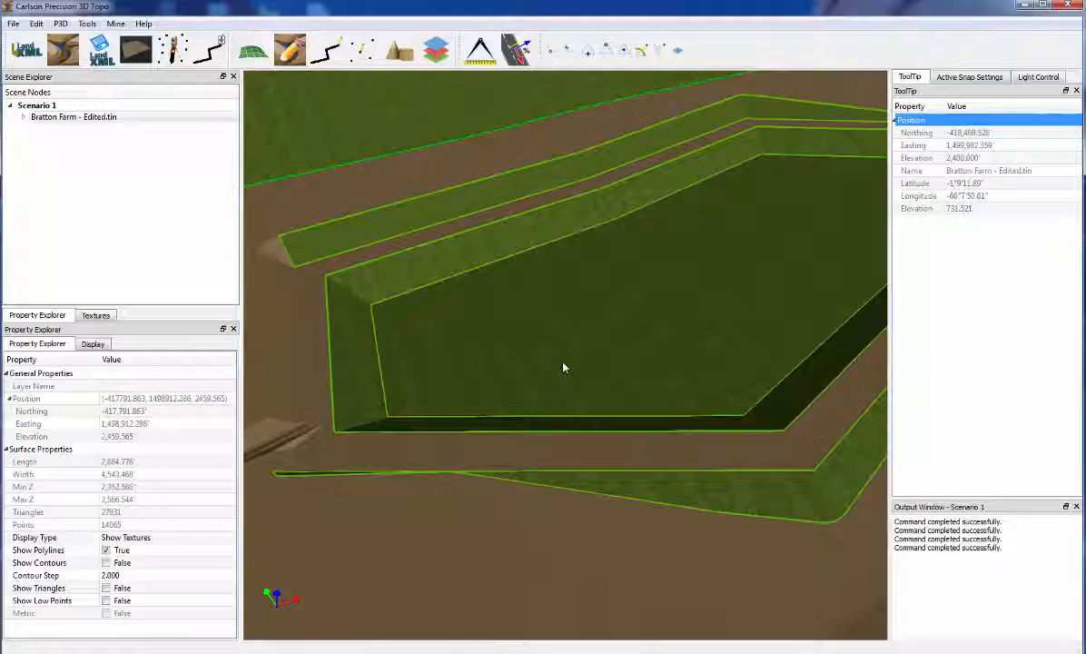
scroll(570, 353, up, 2)
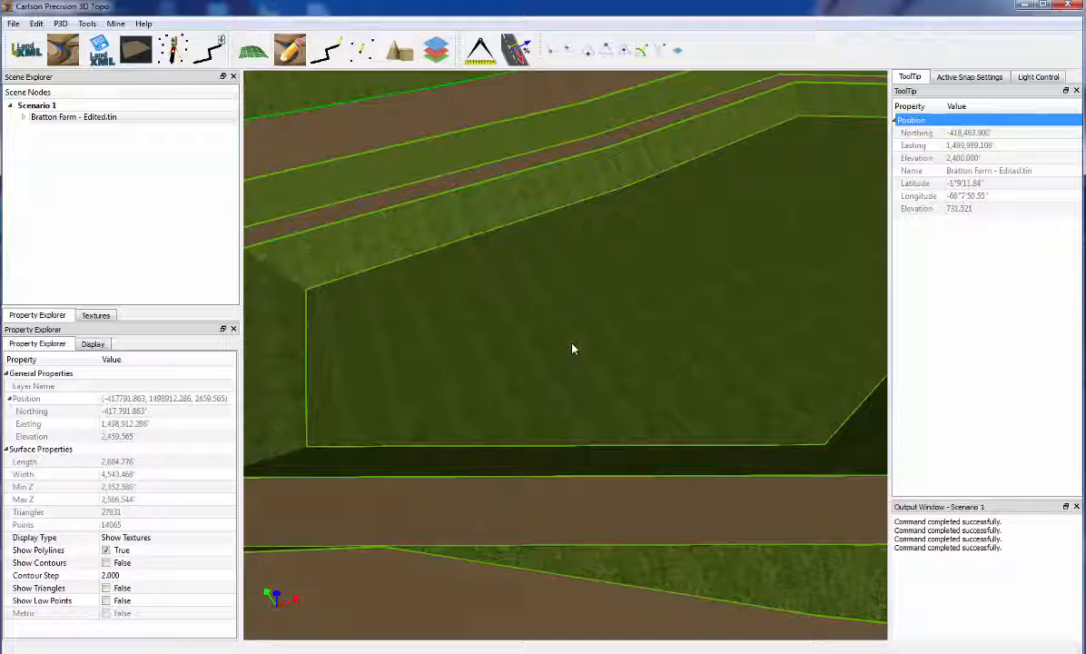
right_click(570, 302)
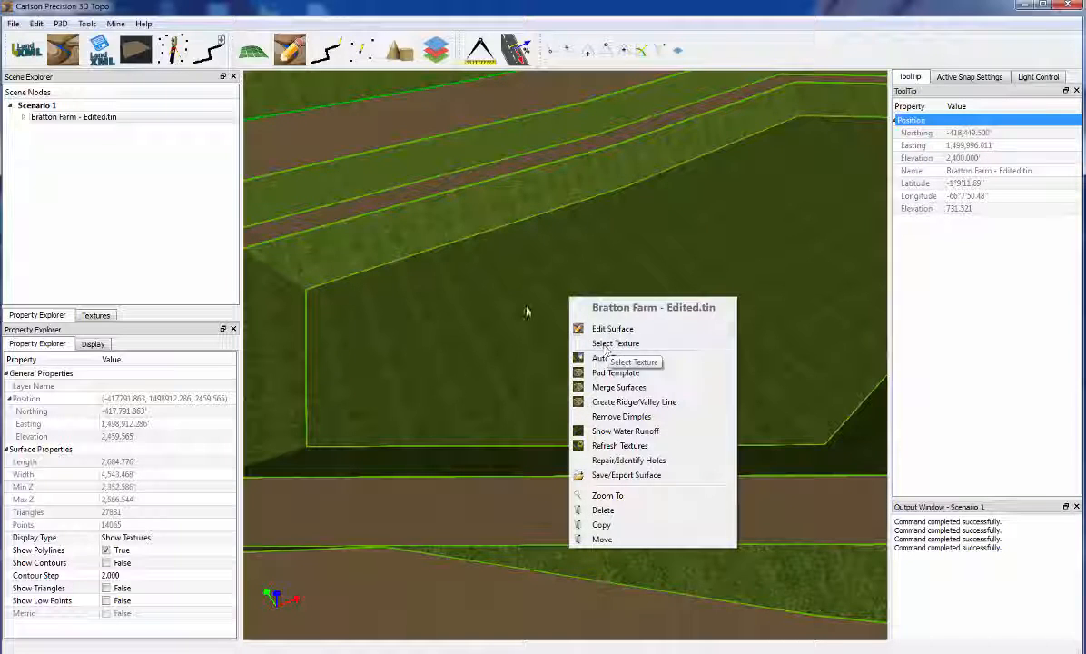
click(612, 344)
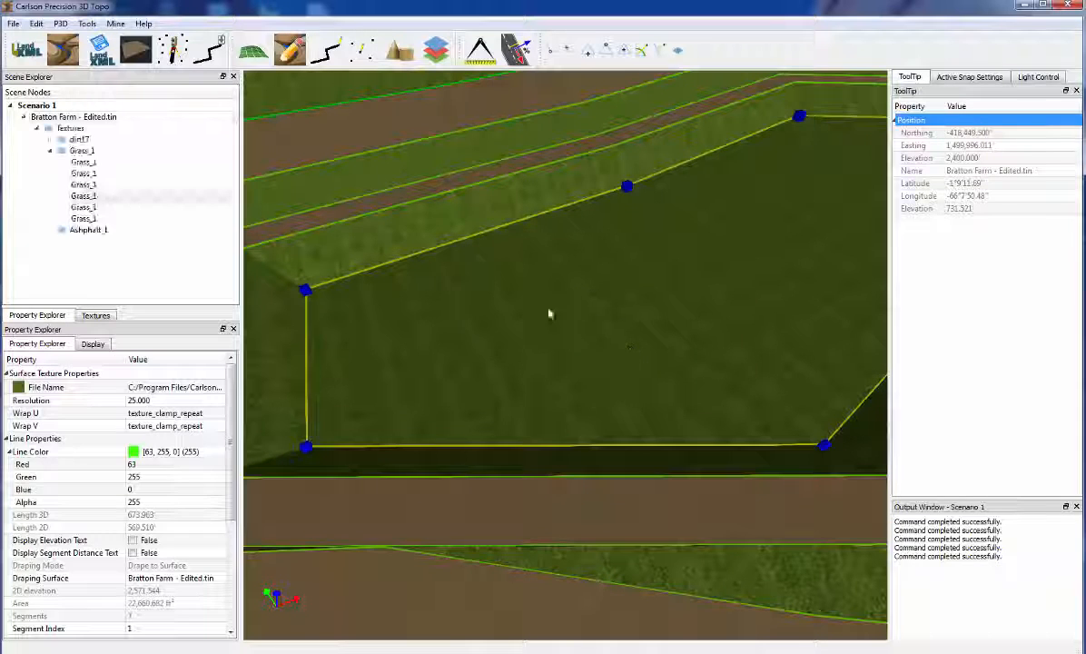
click(101, 198)
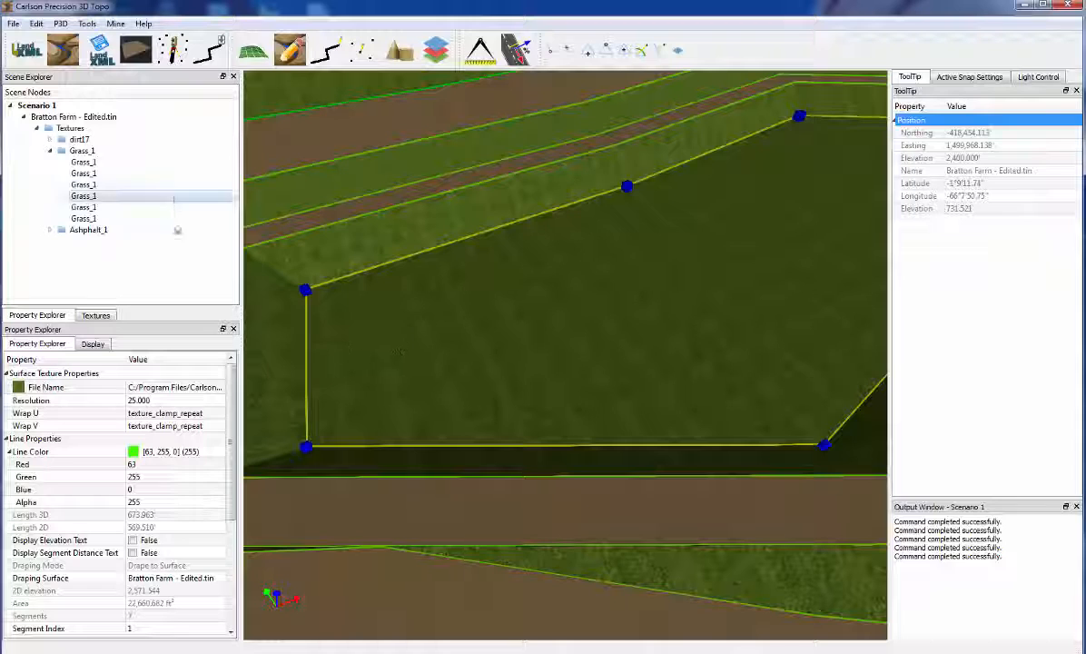
click(188, 401)
key(Return)
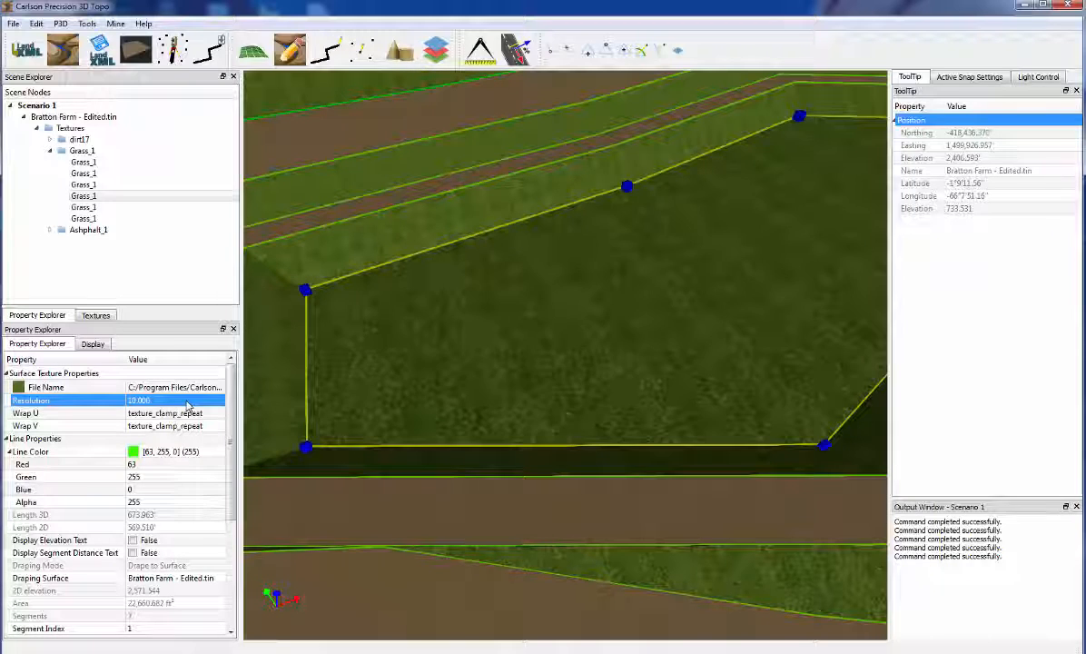
Step: Replace the basin floor's grass texture with Stone_8.png from the Stone textures folder
click(206, 389)
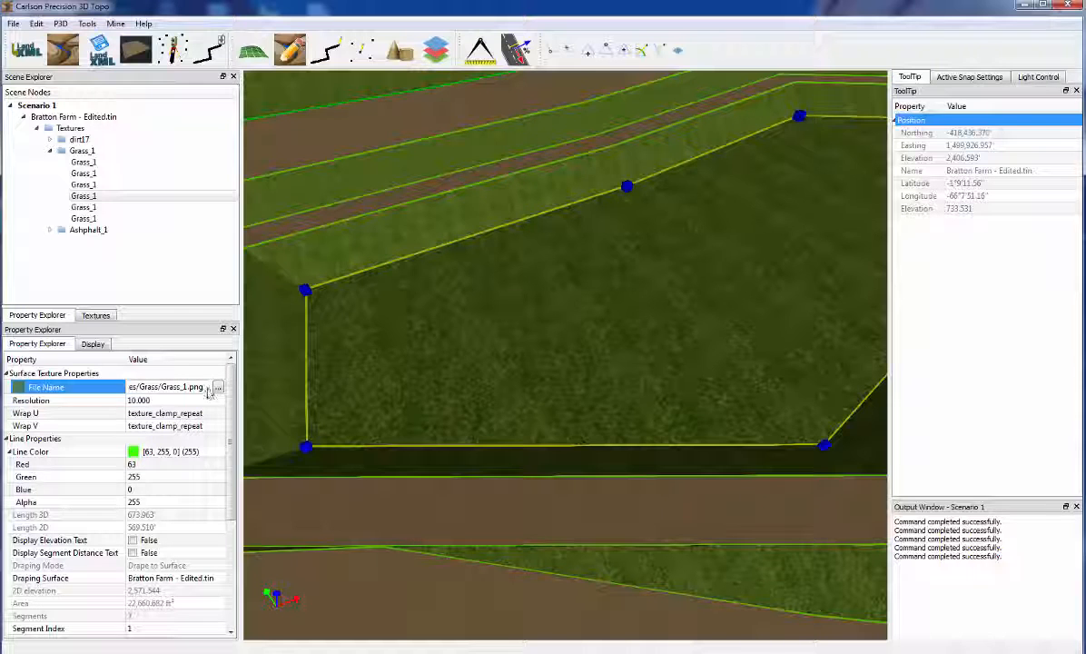
click(218, 388)
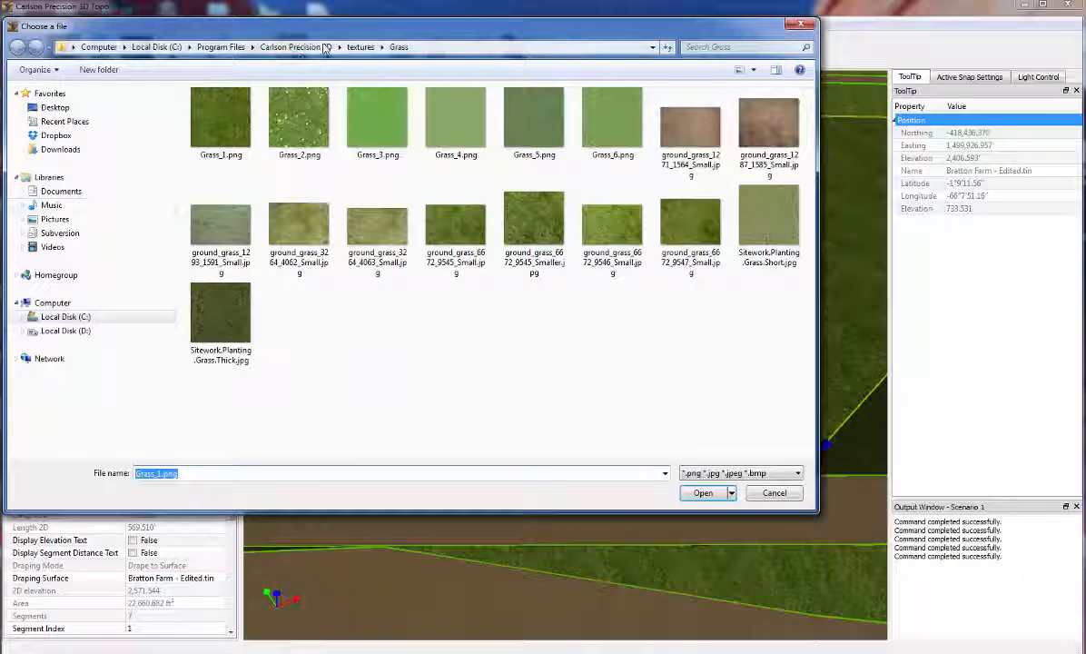
click(360, 47)
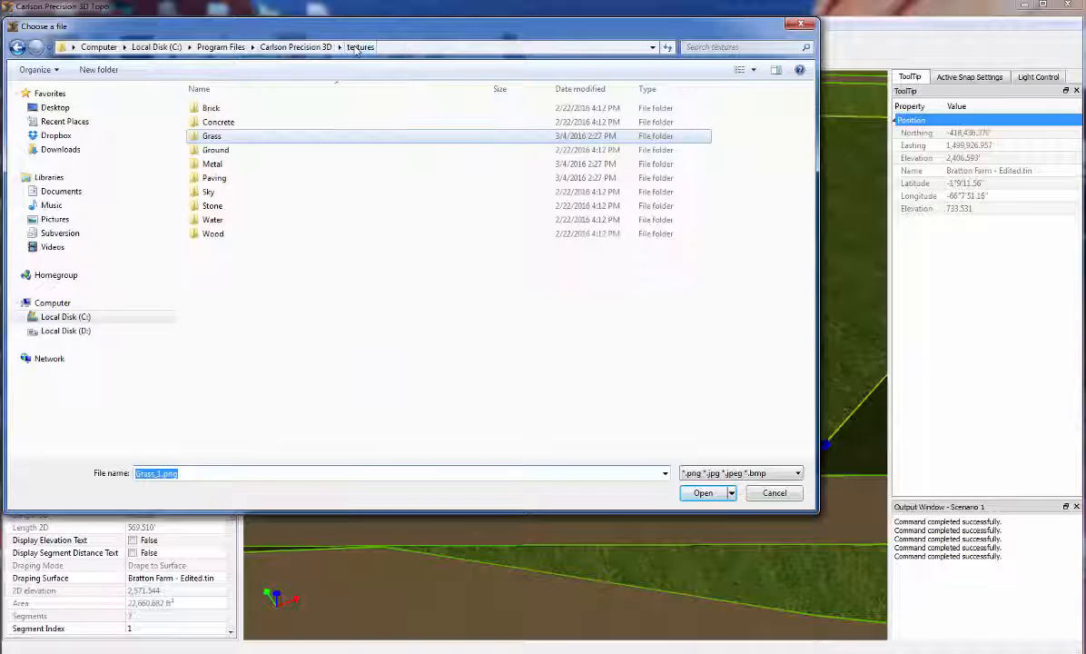
double_click(257, 209)
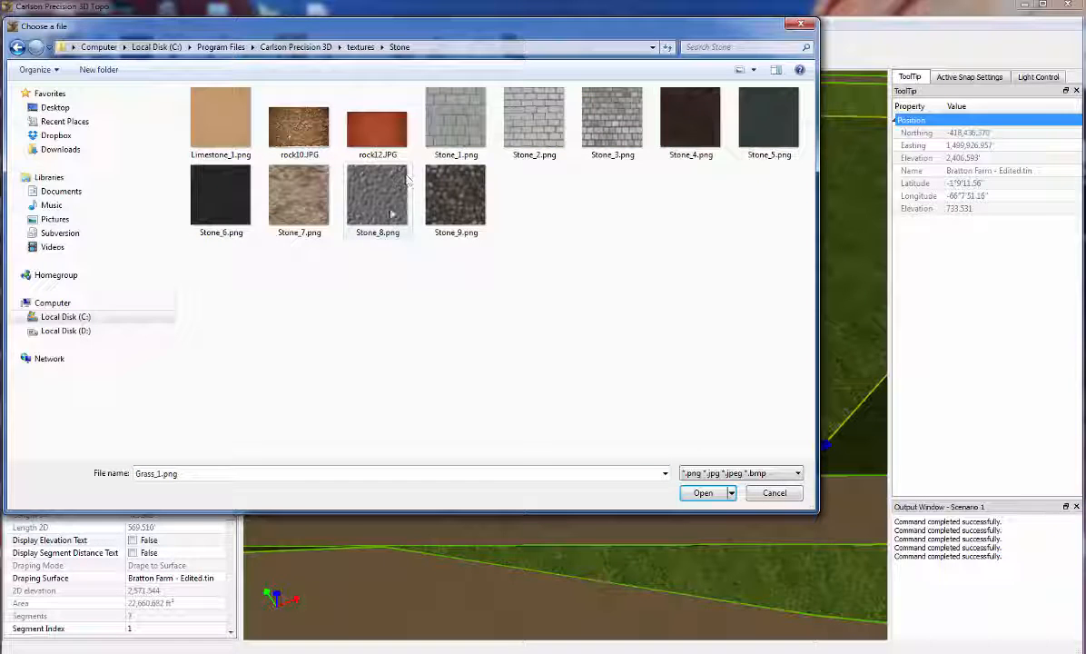
double_click(359, 186)
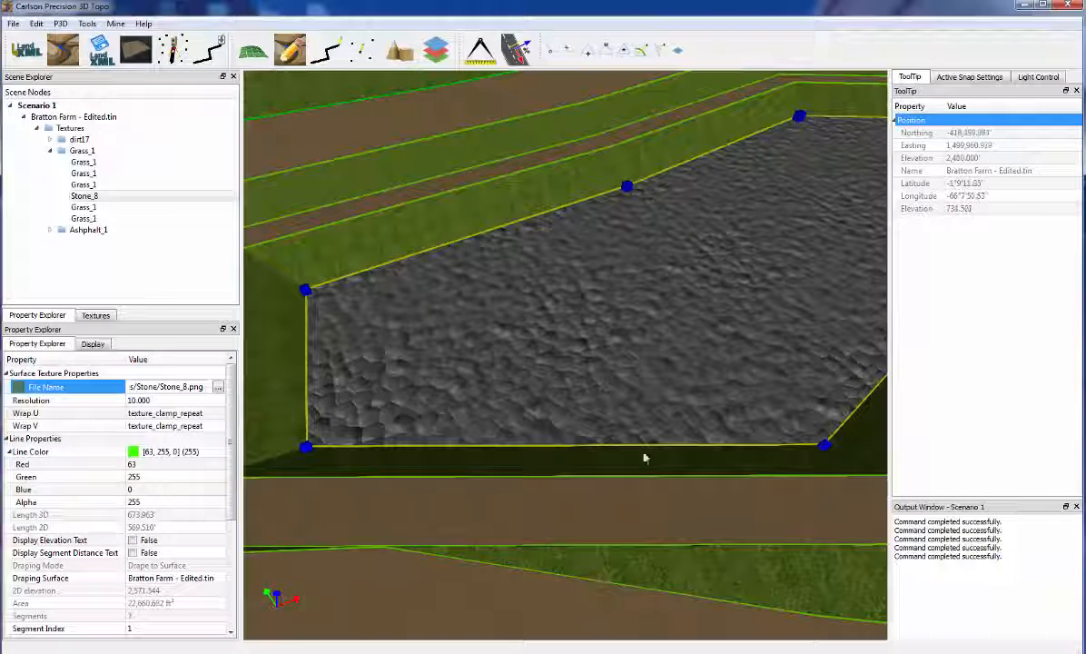
Step: Set the basin floor texture's resolution to 35 and deselect the floor
click(166, 401)
text(35)
key(Return)
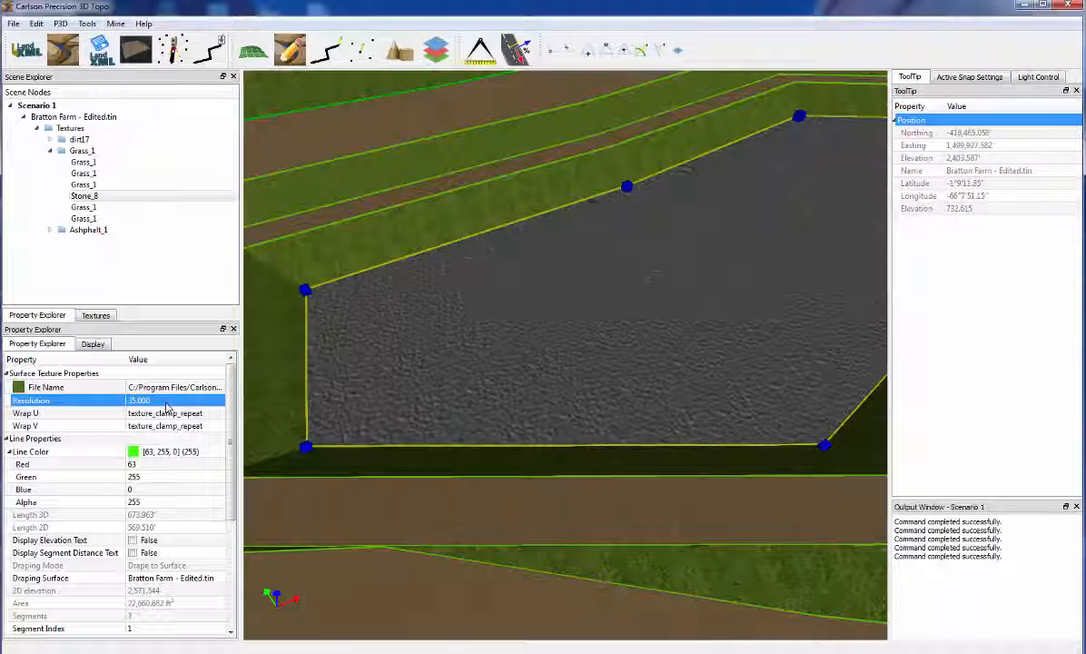
scroll(515, 311, down, 2)
scroll(515, 312, down, 2)
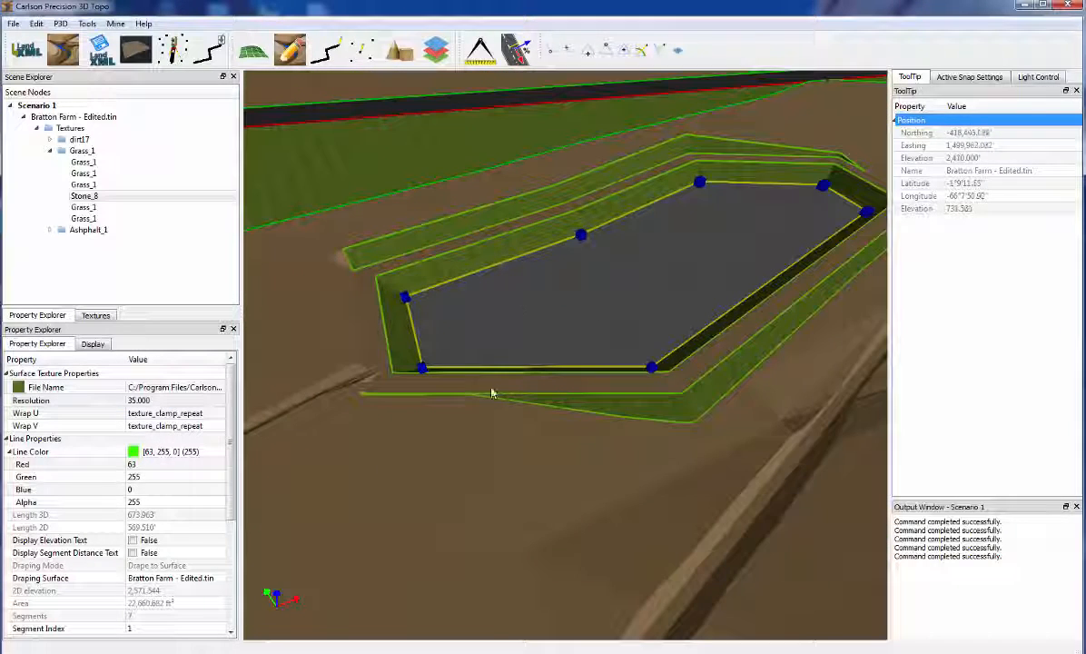
click(475, 389)
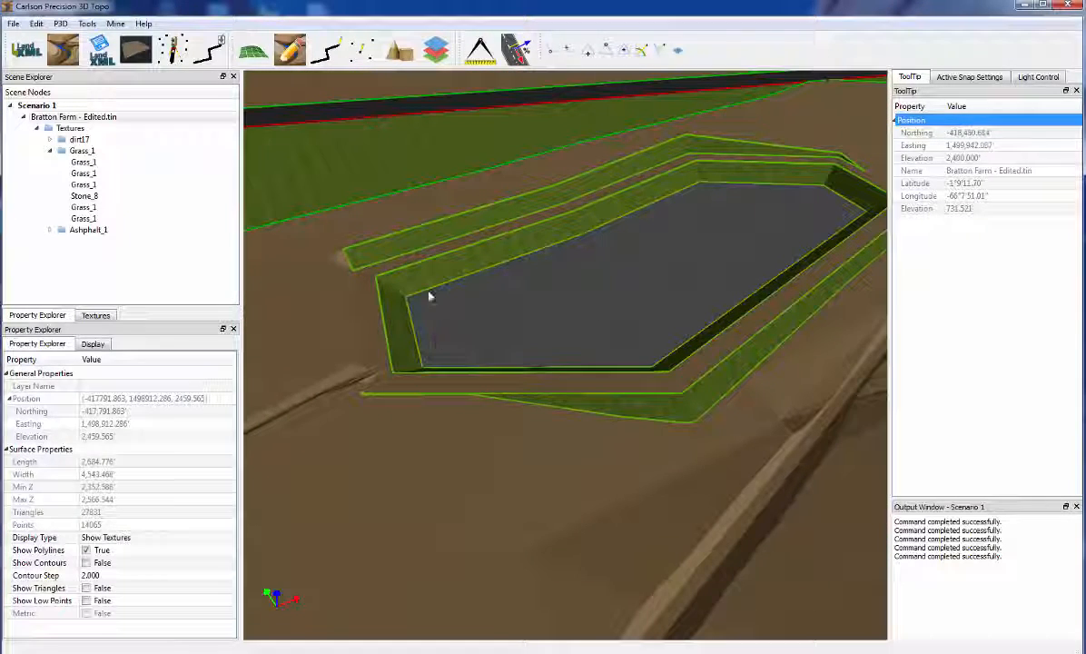
Step: Examine the available Grass textures in the texture library, and look over the textured asphalt pad on the surface
click(96, 316)
click(43, 383)
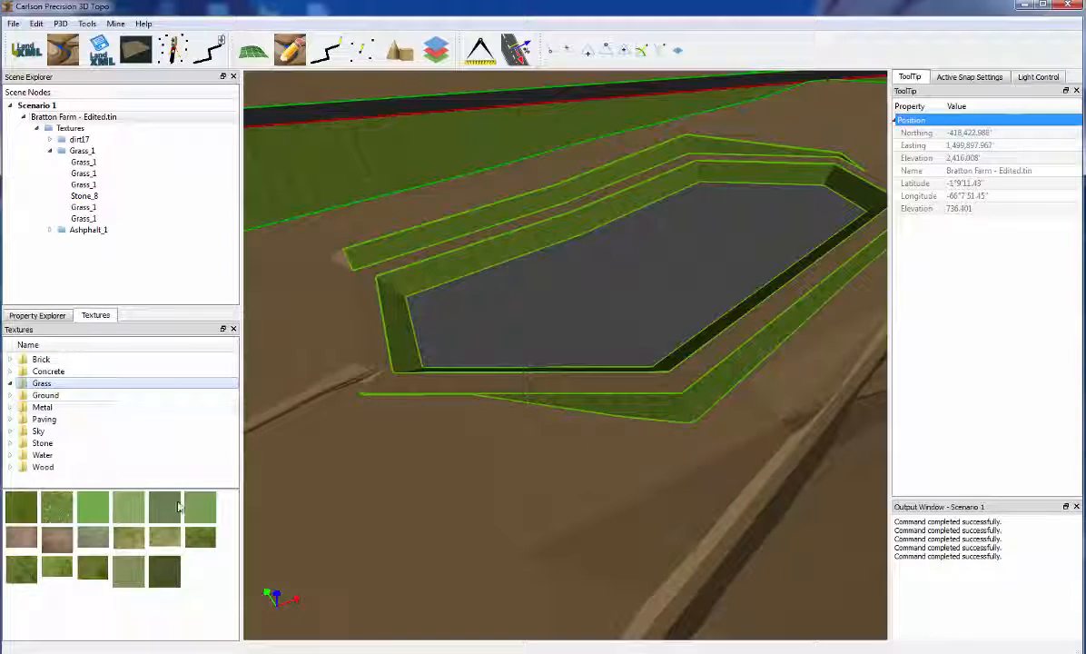
click(38, 315)
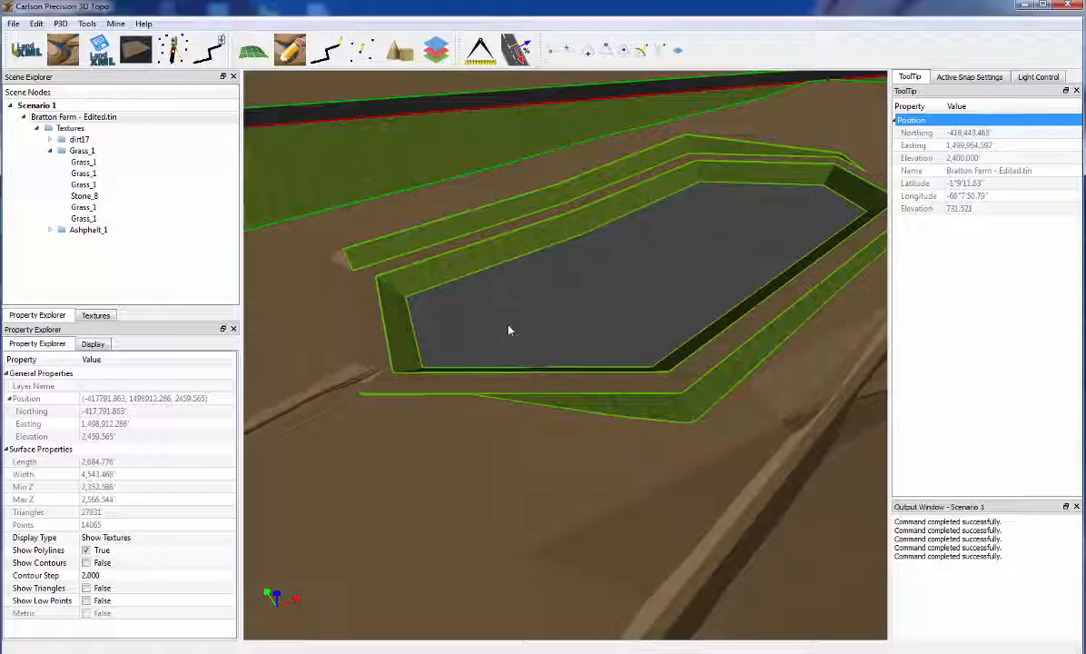
drag(509, 330, 606, 377)
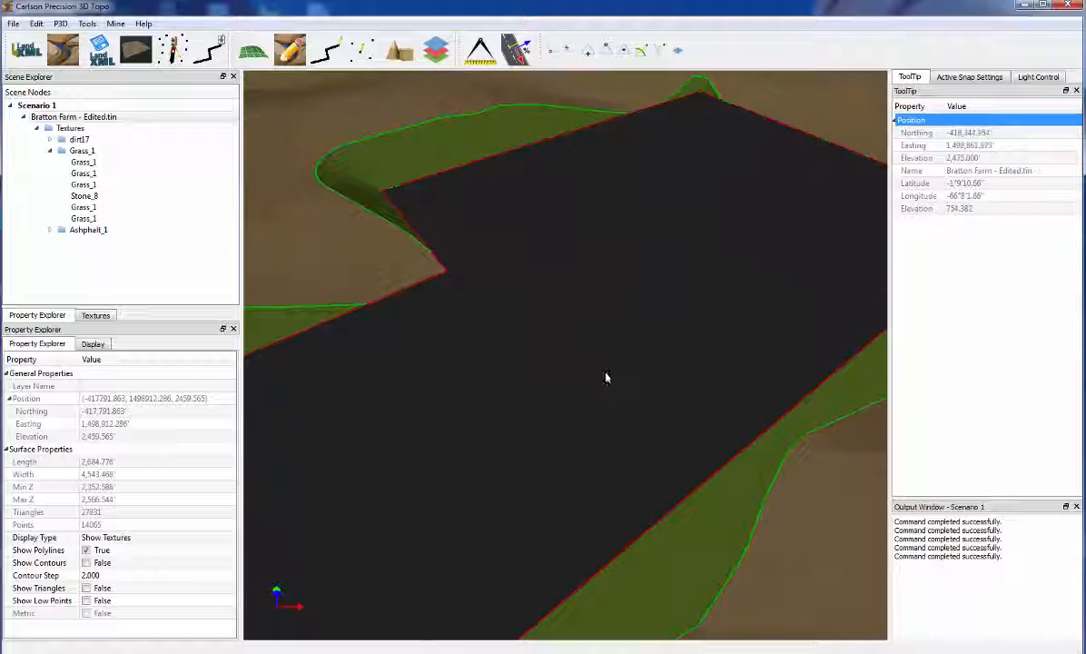
scroll(607, 377, down, 8)
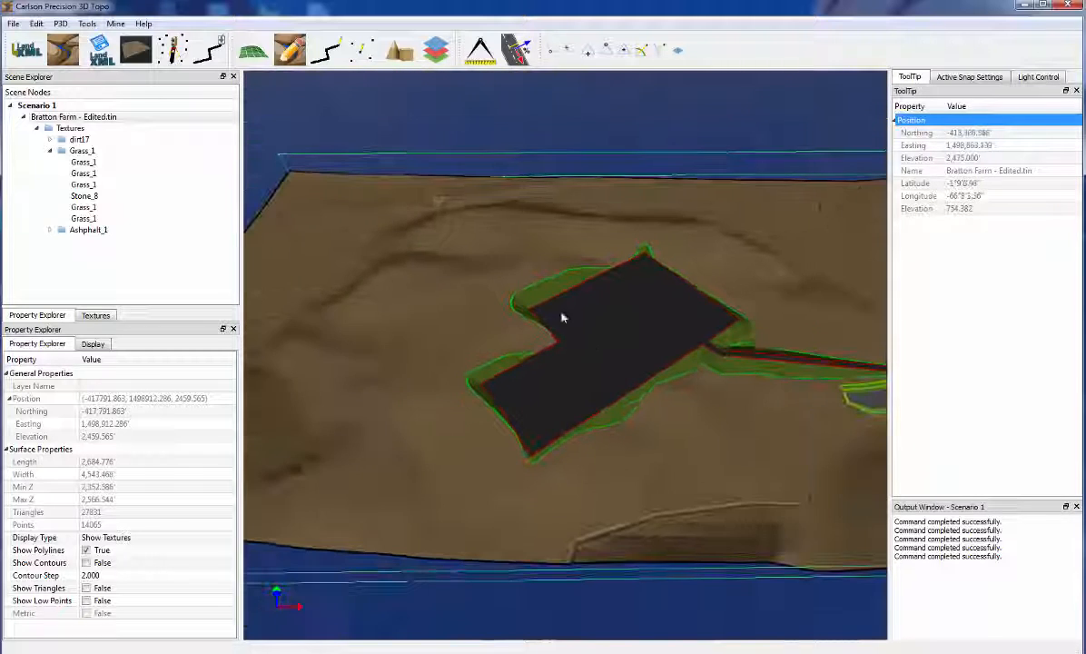
Step: Create a new scenario, check that Scenario 1 is still accessible, and make the new scenario active
click(14, 24)
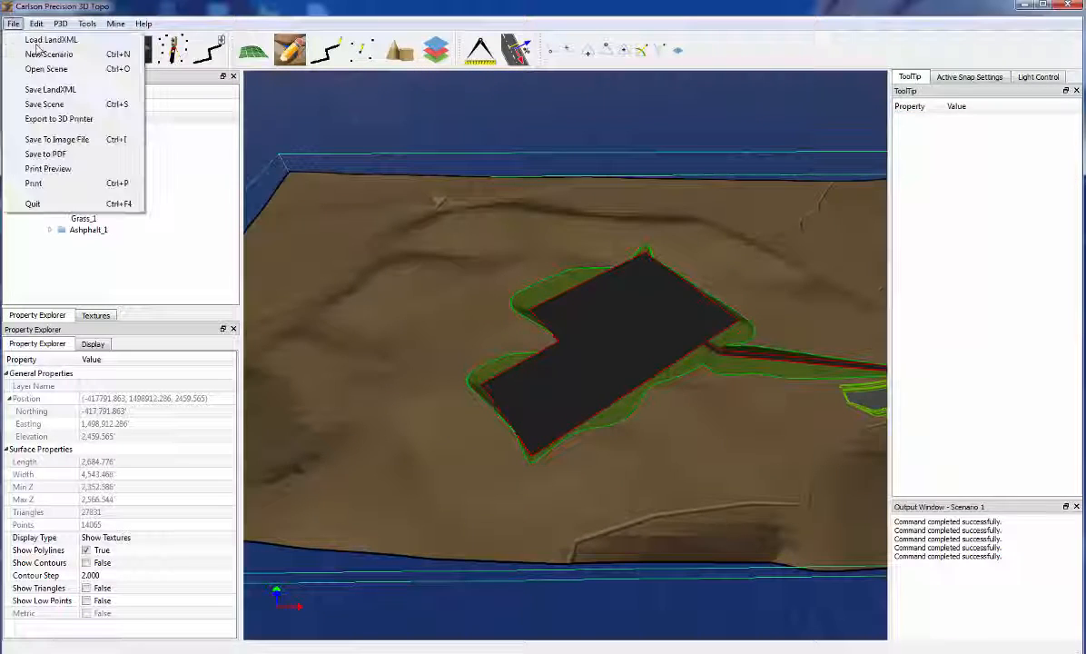
click(53, 55)
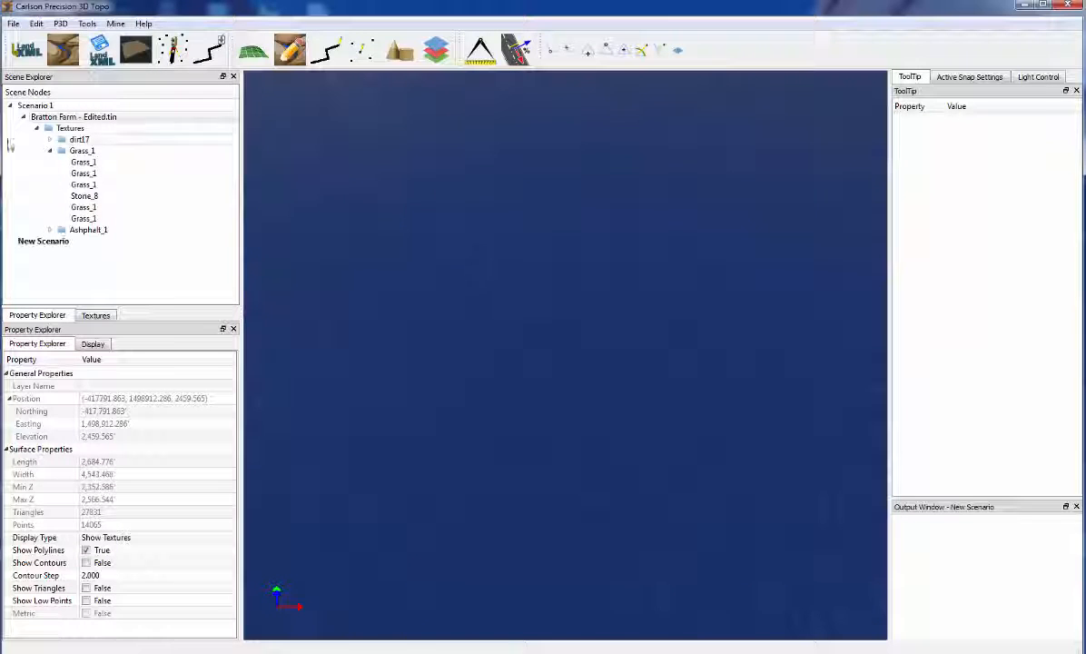
click(54, 242)
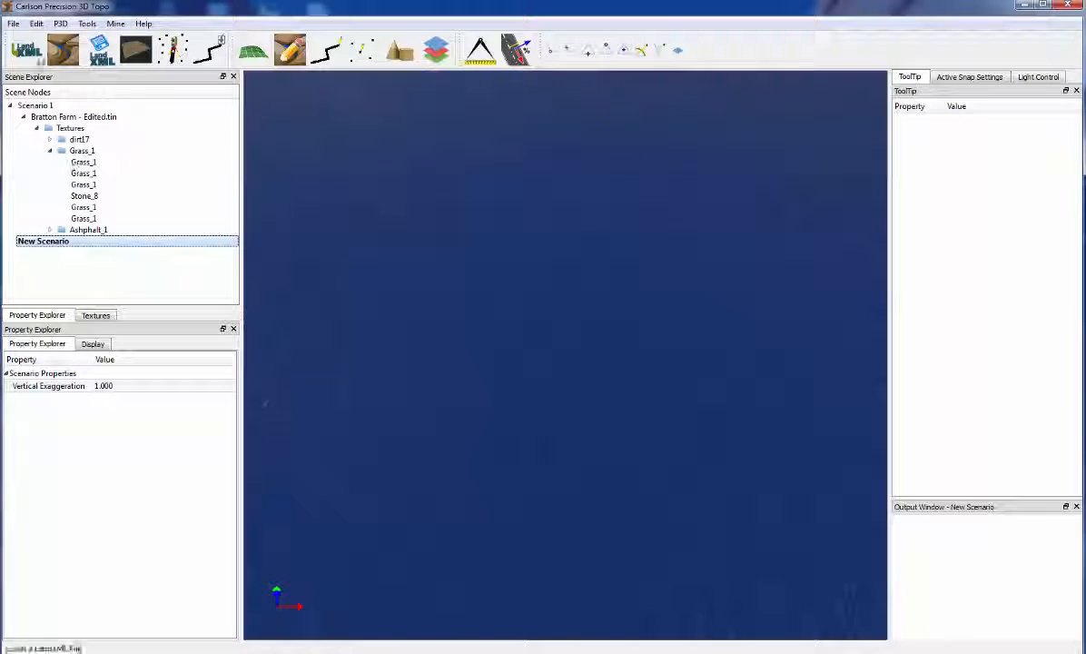
click(47, 108)
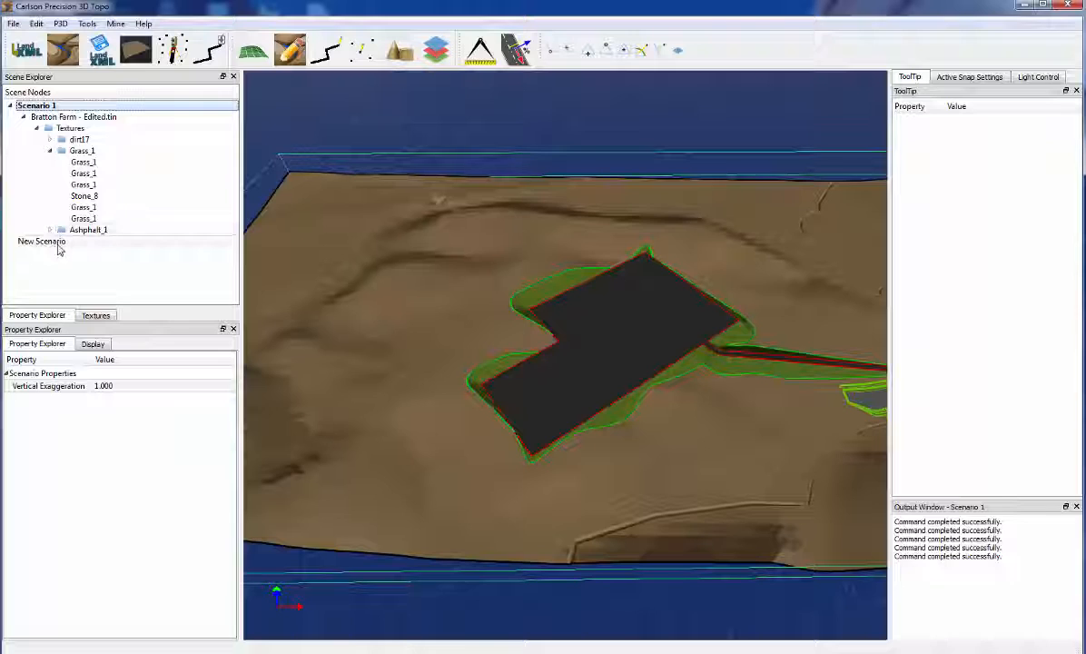
click(57, 243)
Step: Load the Subdivision.tin surface into the new scenario, leaving the meters option off
click(62, 49)
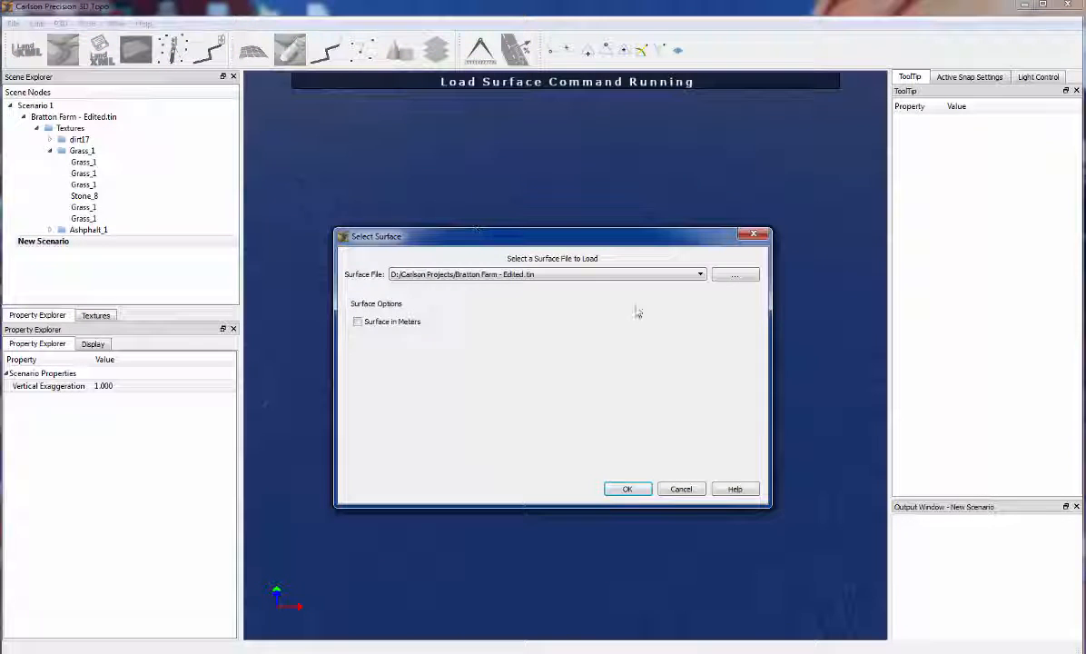
click(677, 273)
click(687, 293)
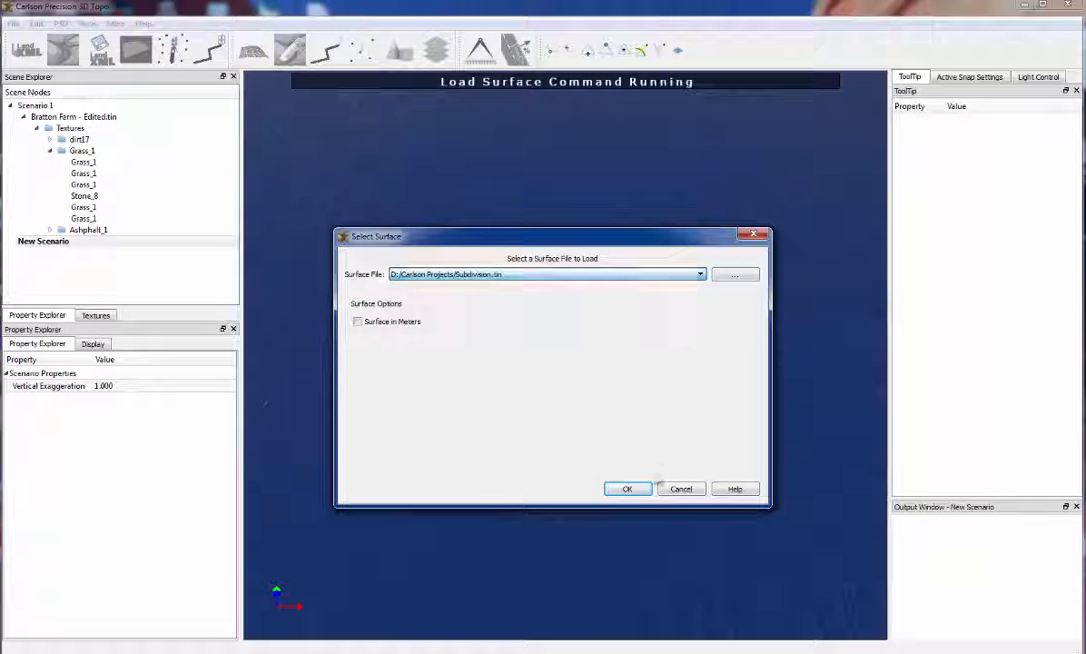
click(627, 489)
scroll(548, 443, up, 10)
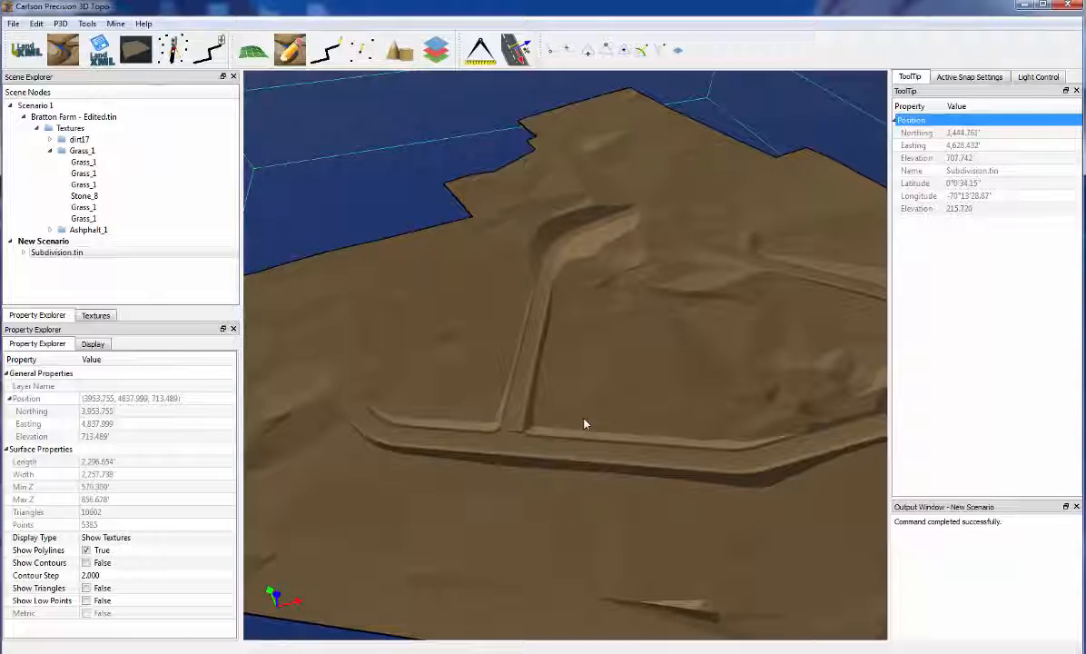
scroll(584, 424, down, 8)
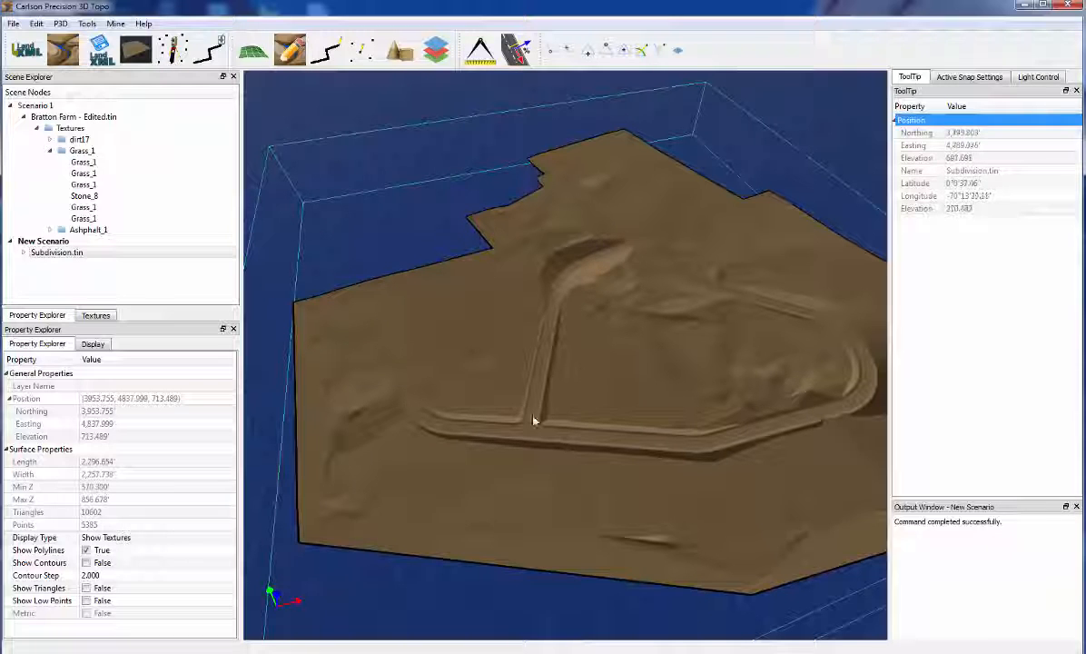
drag(540, 446, 528, 403)
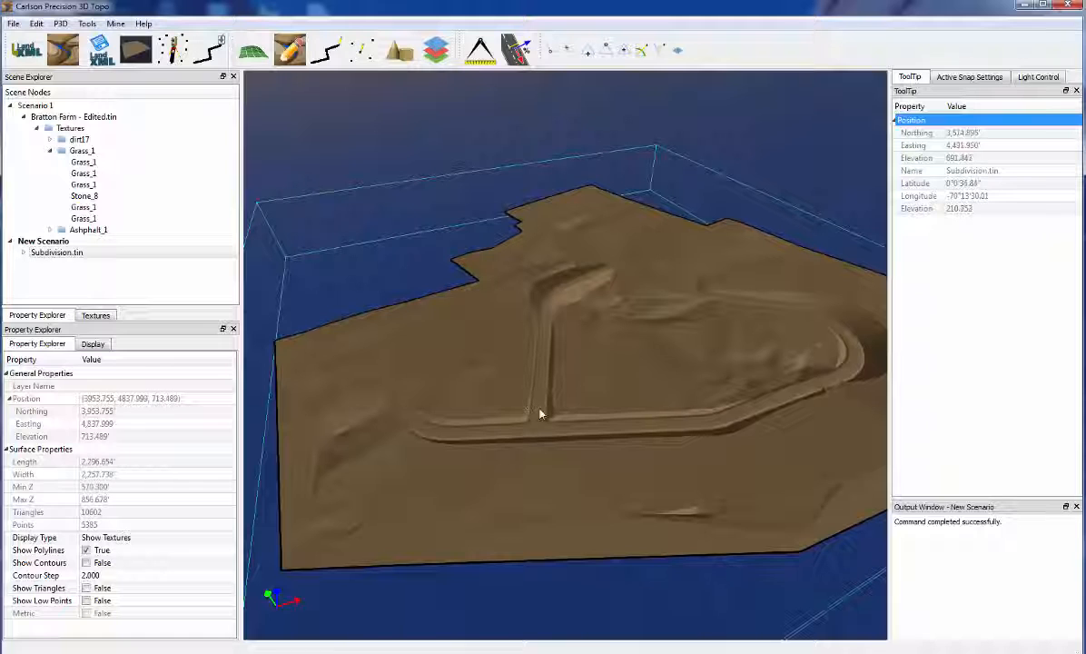
Step: Start Auto Texture on the Subdivision surface and set its slope tolerance to 10%
right_click(539, 414)
click(563, 463)
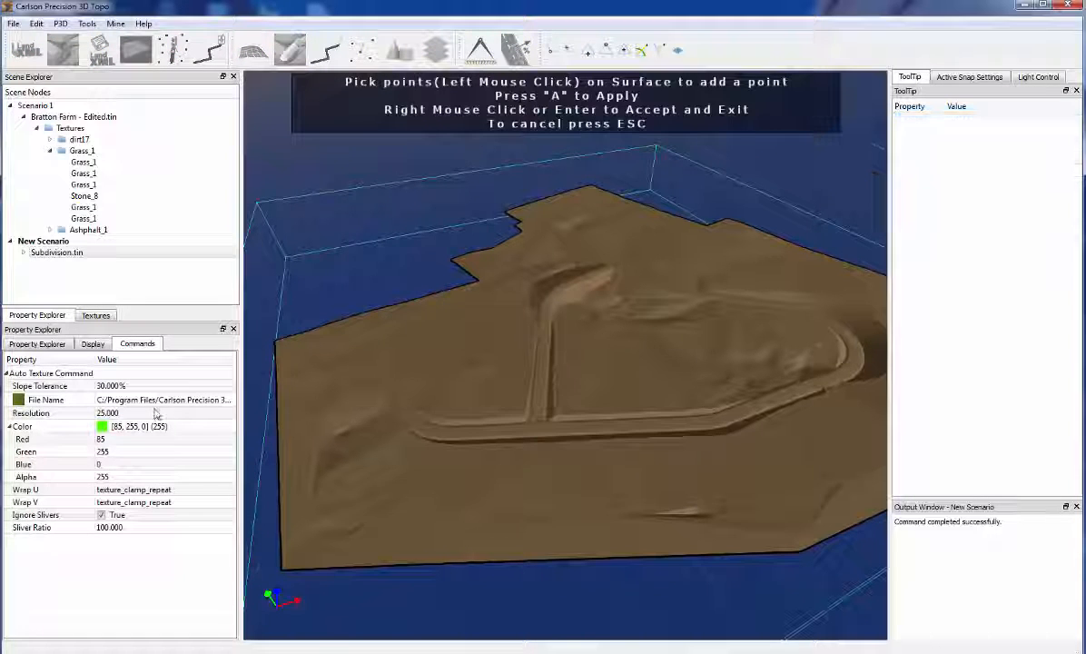
click(132, 385)
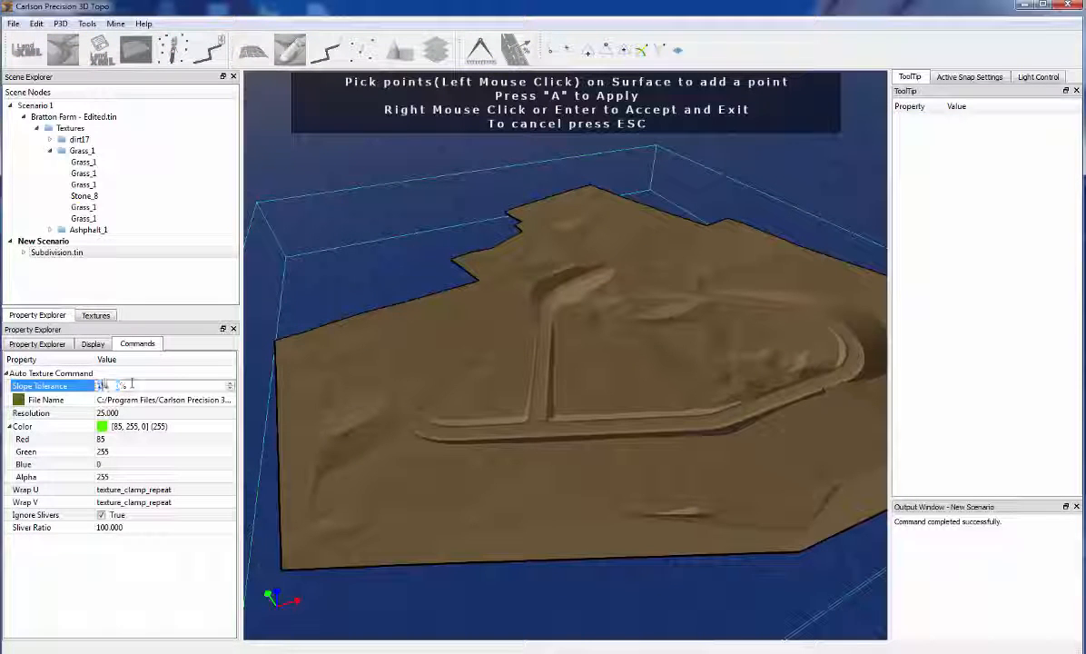
text(10)
key(Return)
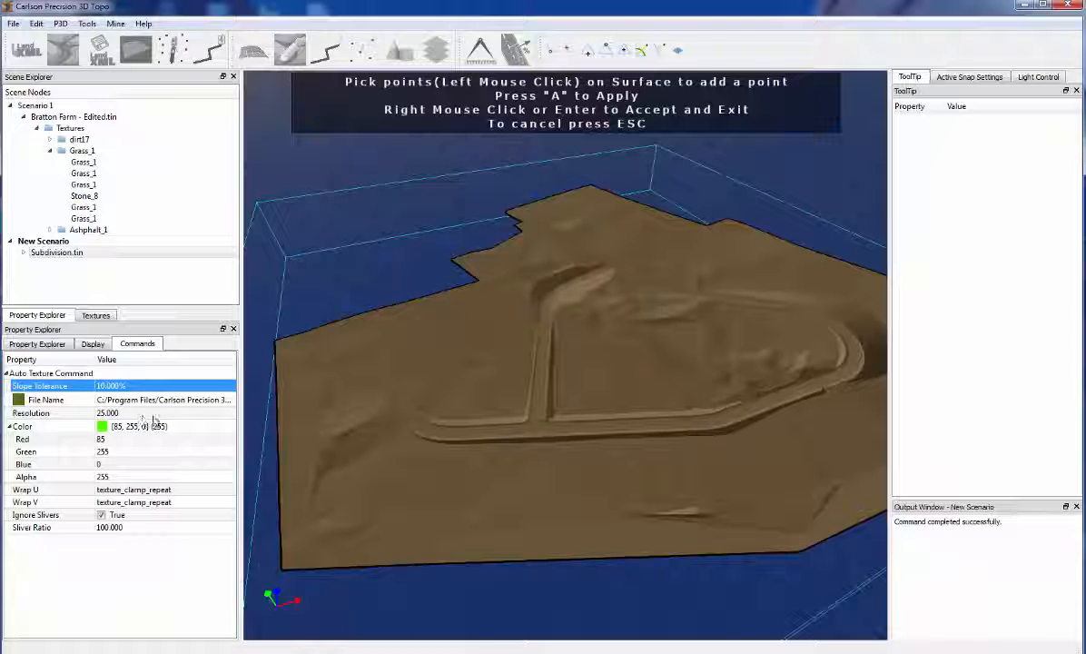
Step: Choose the Ashphalt_1 paving texture for Auto Texture and set its line color to red (255, 0, 0)
click(177, 400)
click(229, 399)
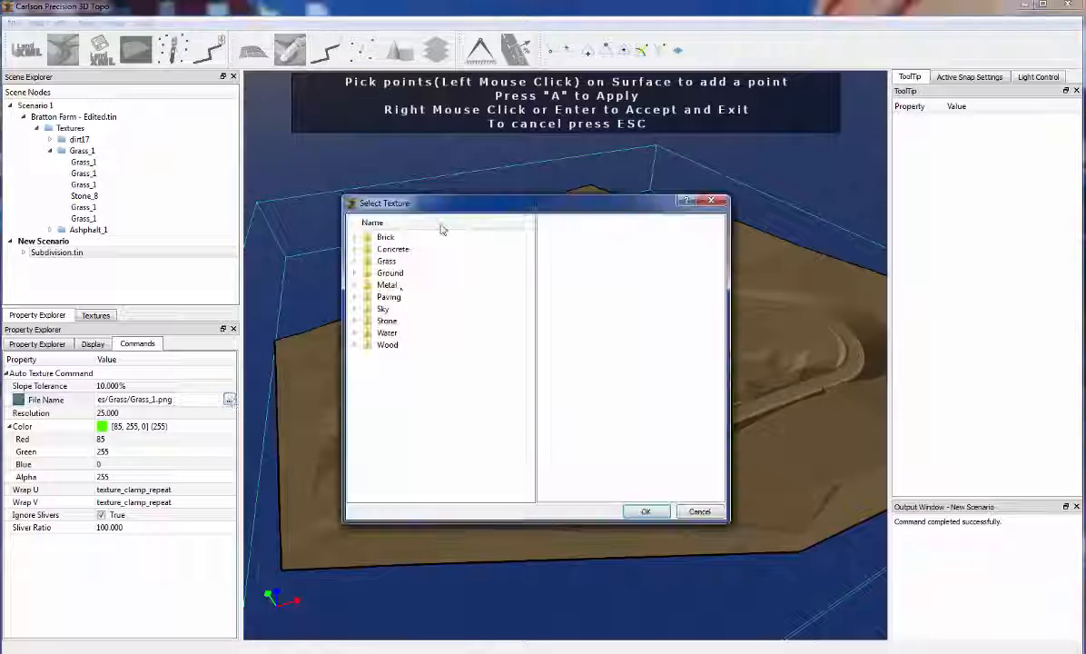
click(422, 297)
click(555, 231)
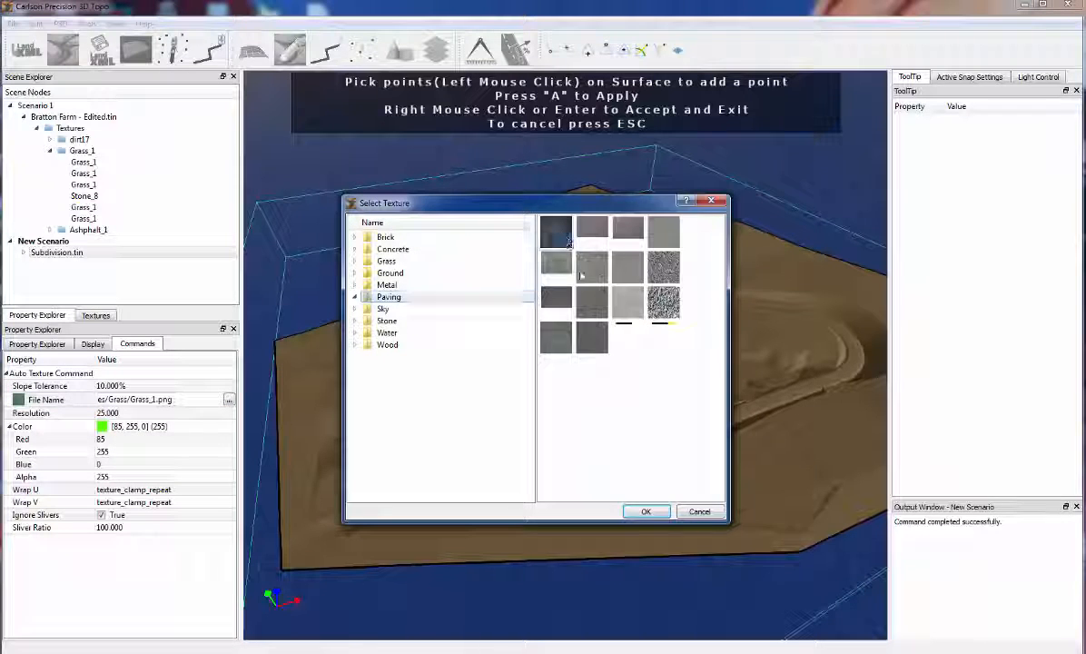
click(646, 511)
click(181, 426)
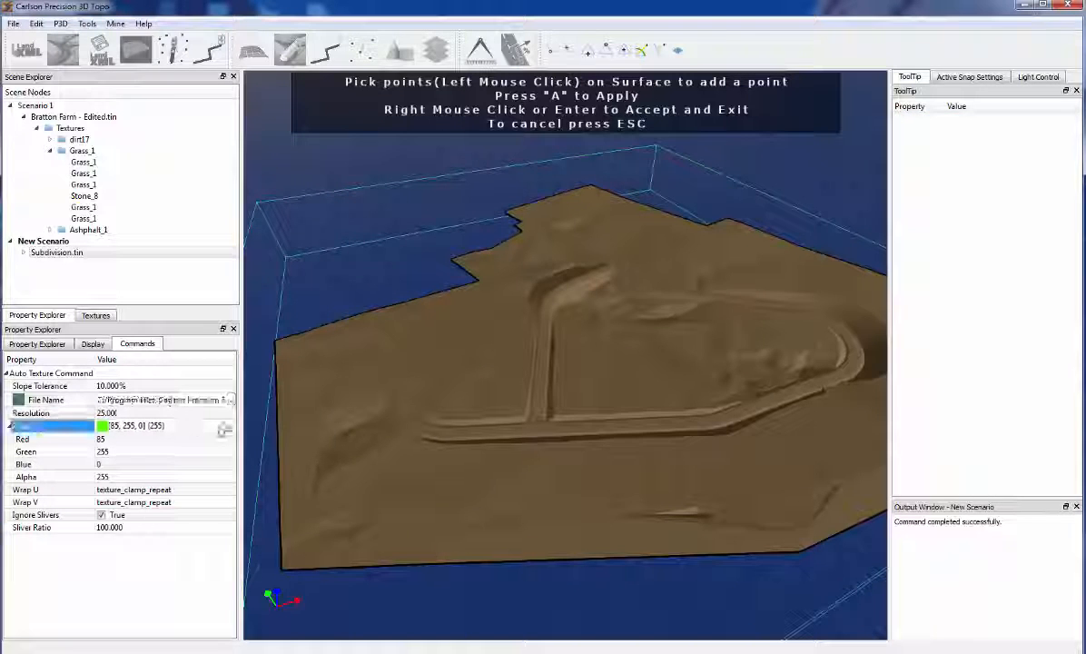
click(229, 426)
click(382, 276)
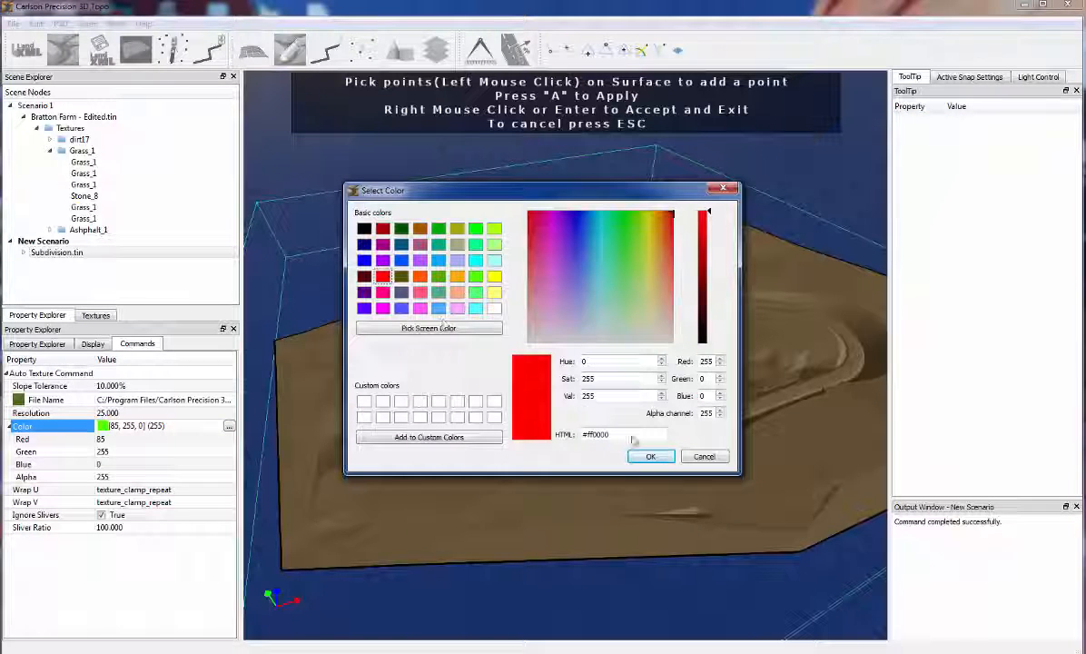
click(650, 456)
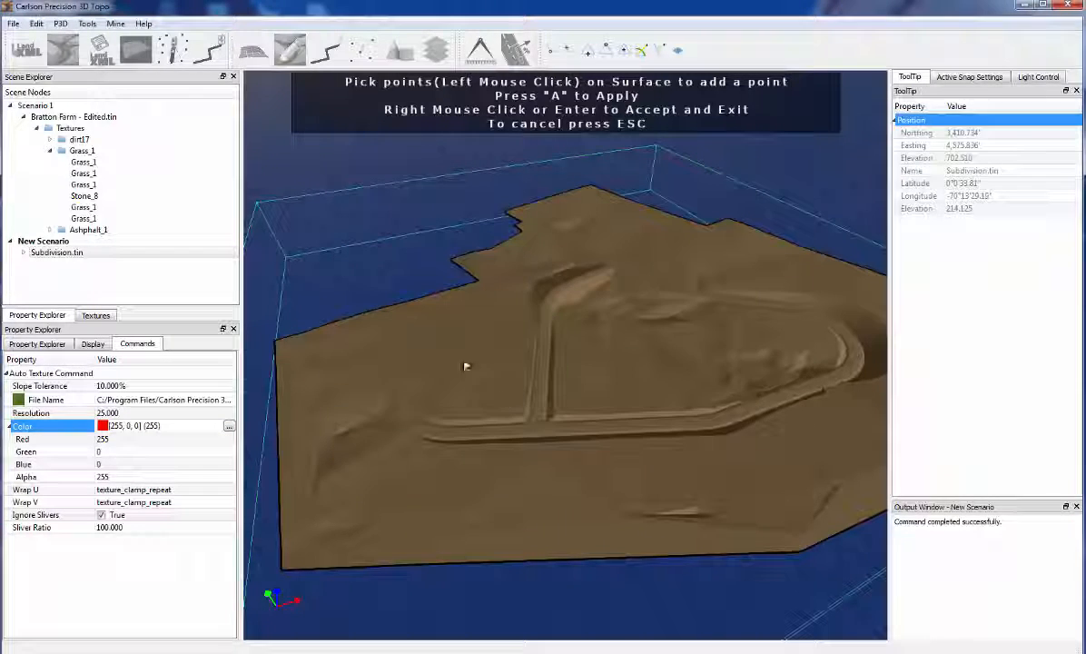
Step: Try picking the short connecting road and the main road at their junction as asphalt areas, and inspect the main road's outer end
click(538, 405)
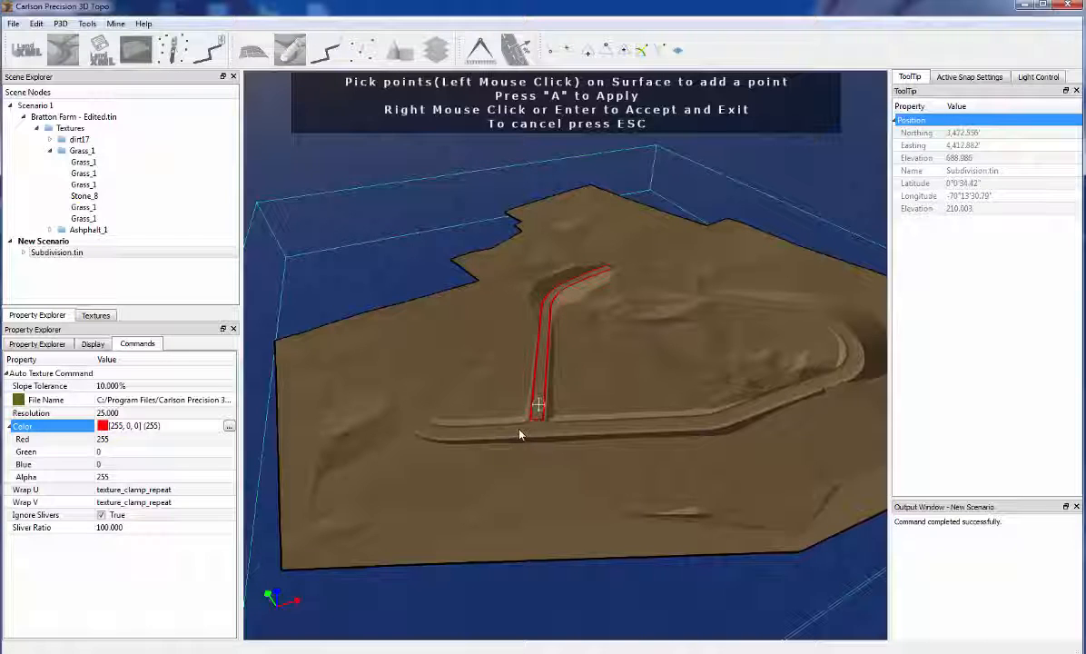
click(520, 432)
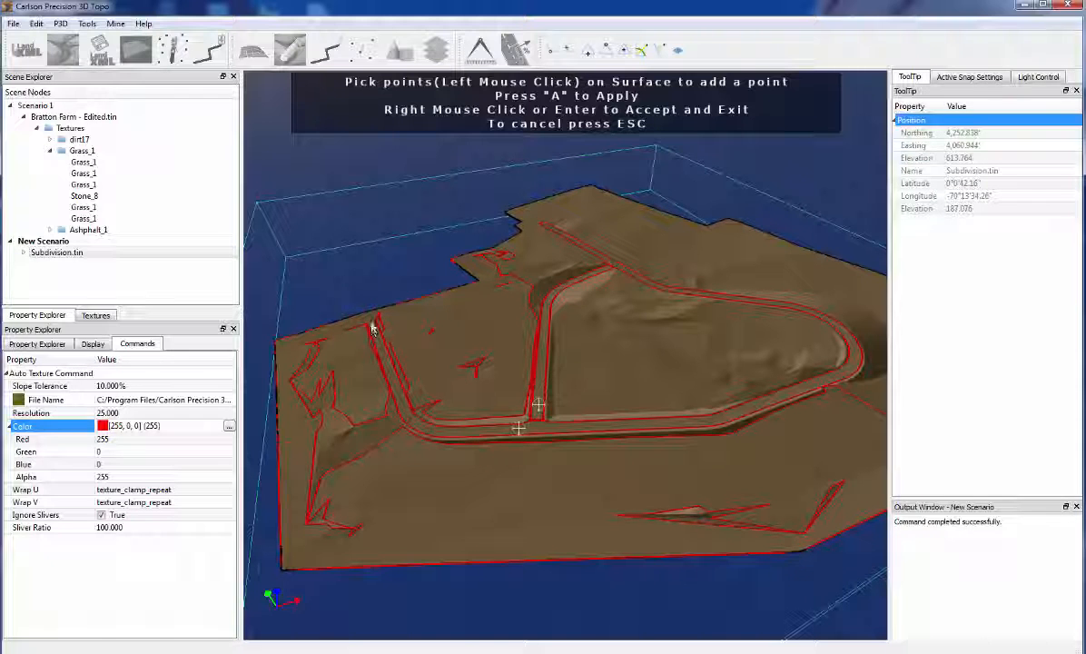
scroll(371, 329, up, 3)
scroll(372, 329, up, 3)
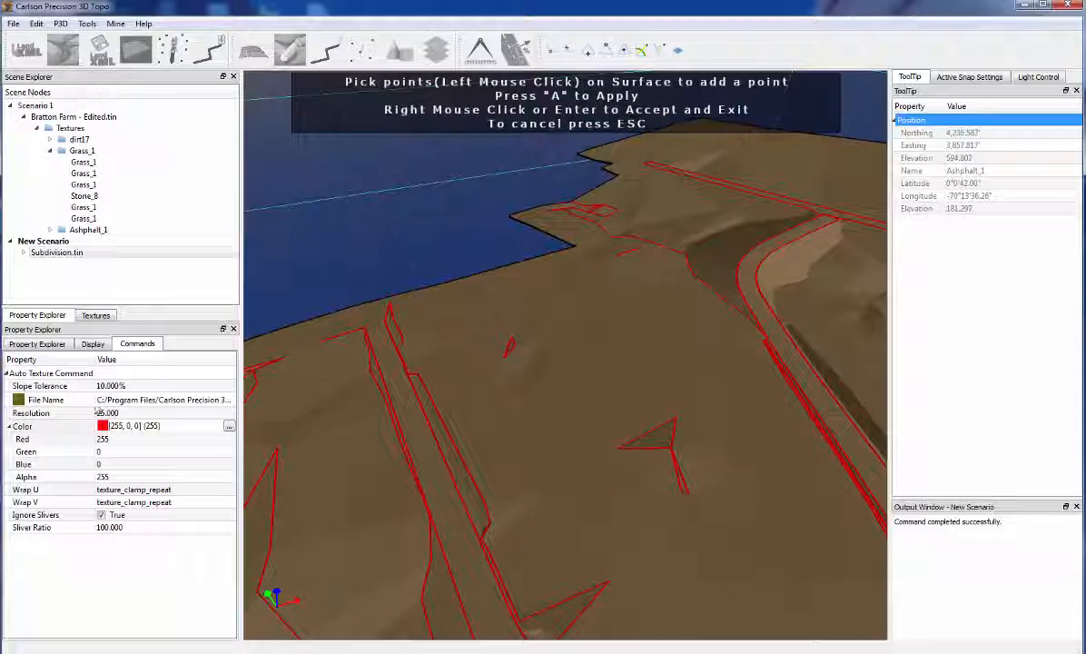
scroll(370, 334, up, 2)
scroll(372, 333, up, 2)
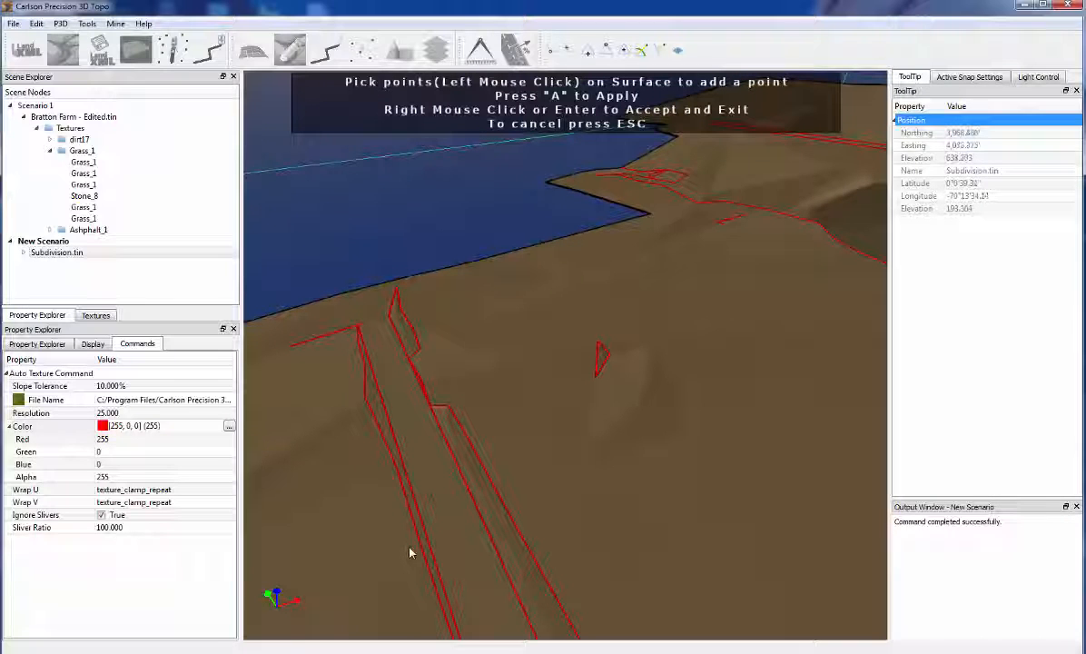
right_click(623, 520)
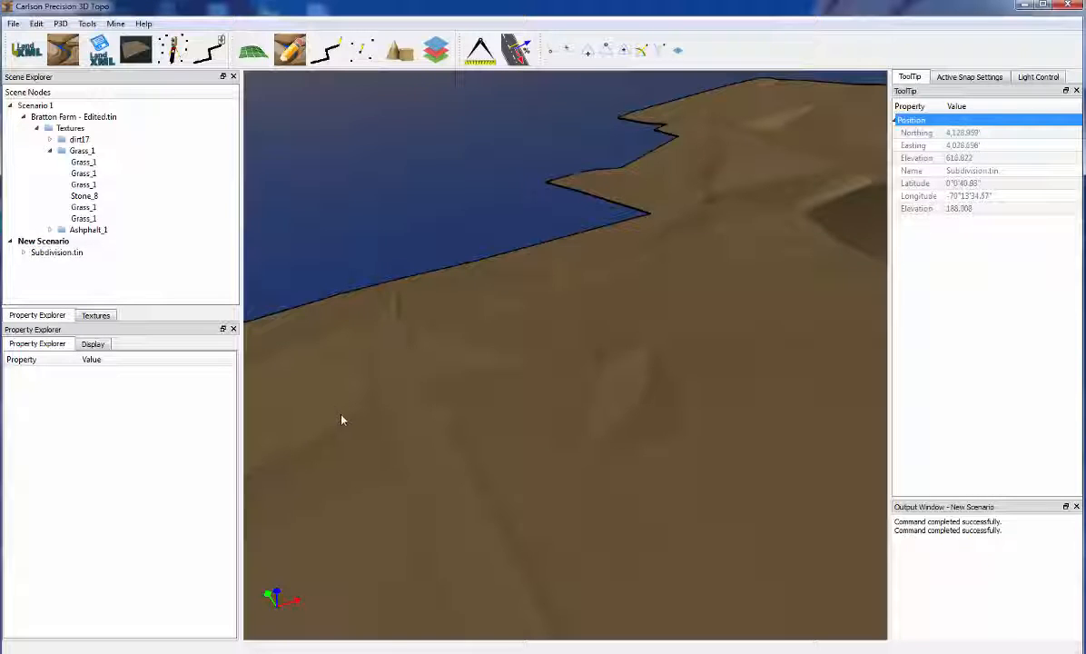
drag(342, 419, 619, 492)
middle_drag(619, 493, 740, 496)
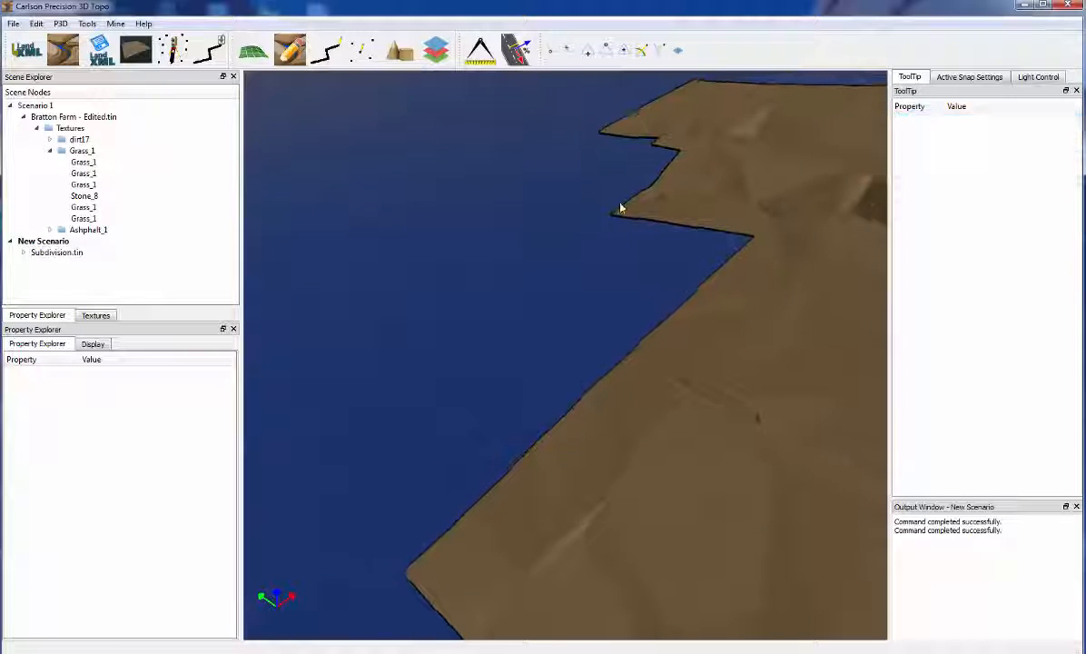
Step: Draw a closed four-sided polyline across the main road's outer end, enclosing about 2,235 square feet of the Subdivision surface
click(325, 50)
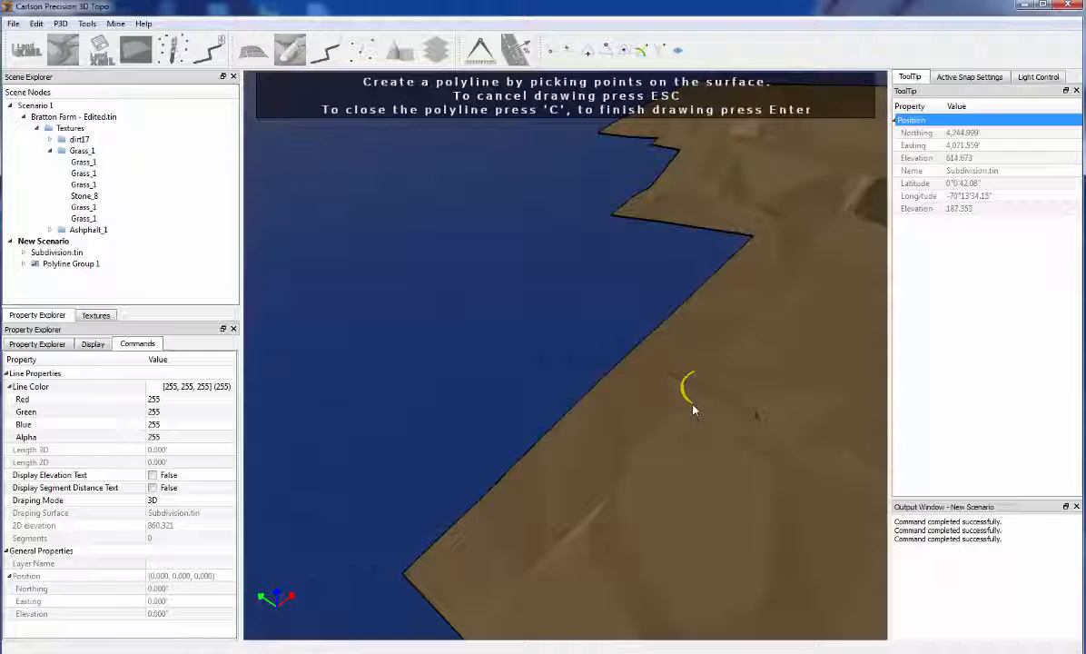
key(Escape)
scroll(745, 377, up, 3)
drag(640, 334, 648, 265)
scroll(659, 318, up, 4)
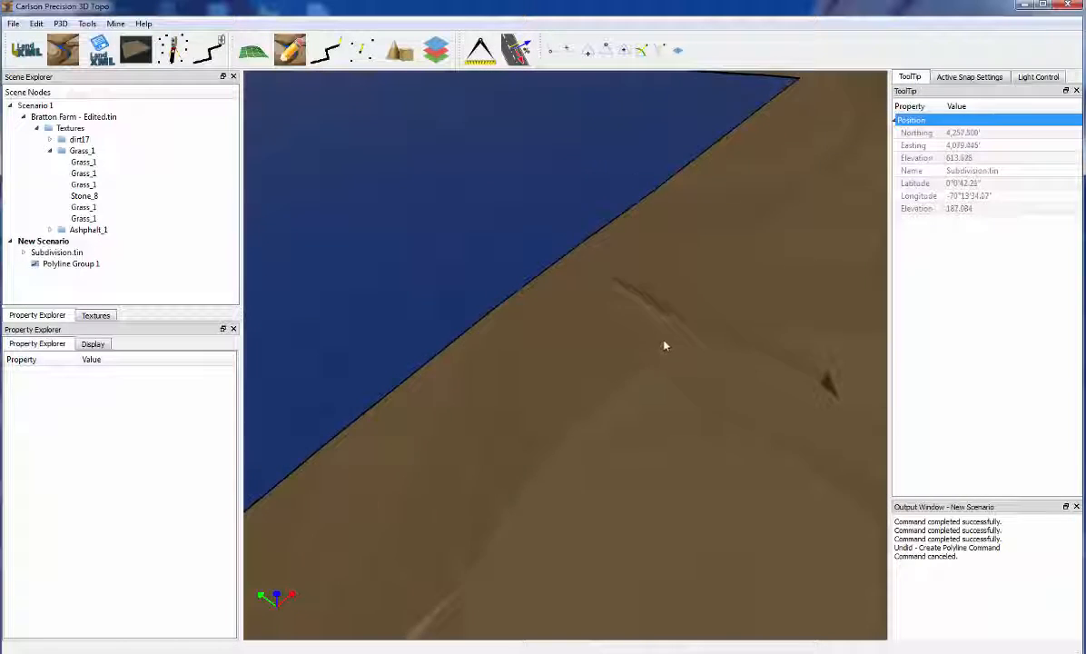
middle_drag(679, 390, 687, 367)
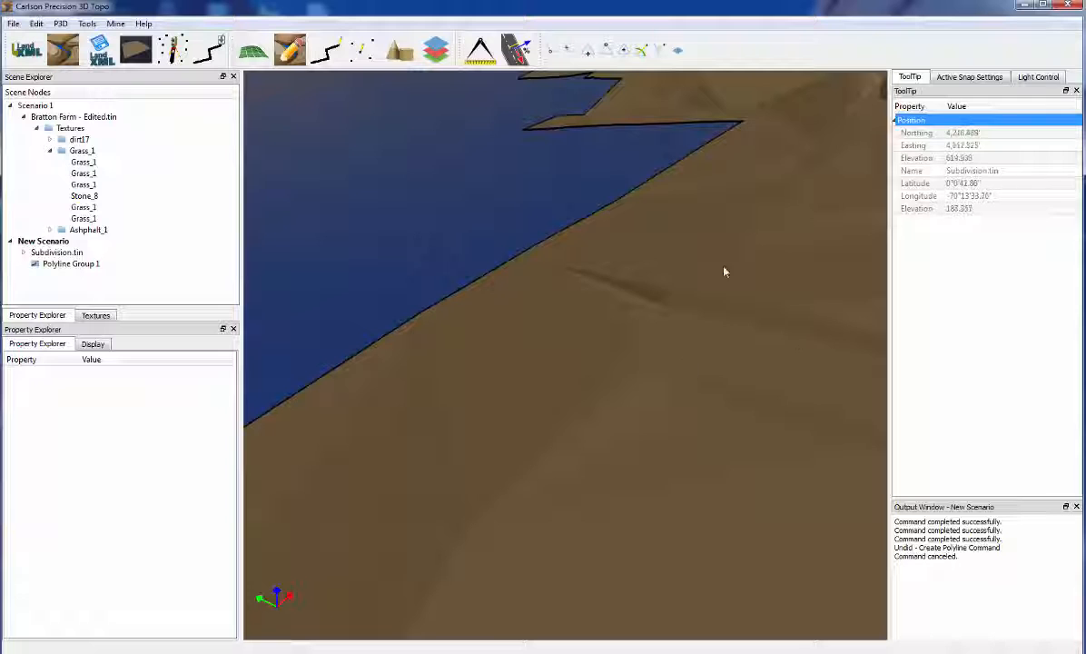
click(326, 50)
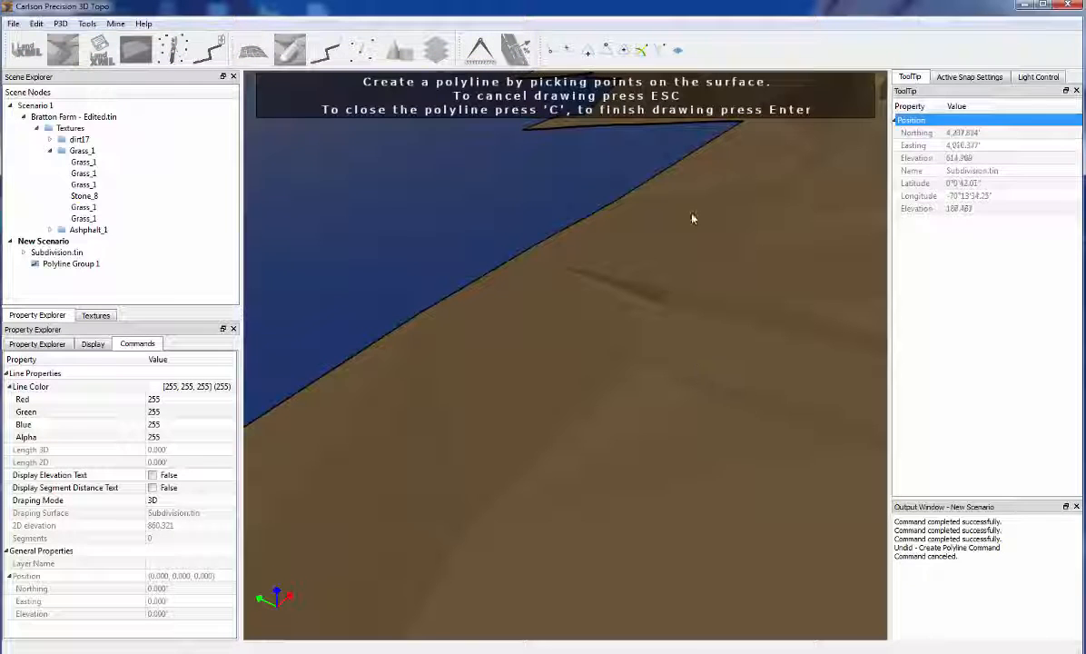
click(669, 311)
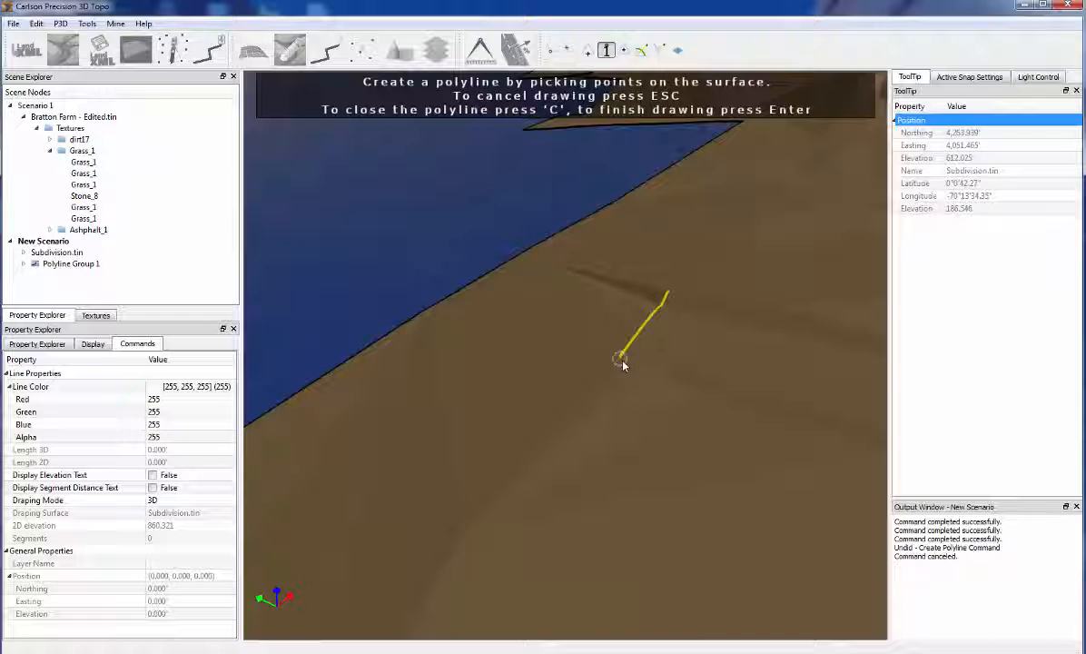
click(618, 359)
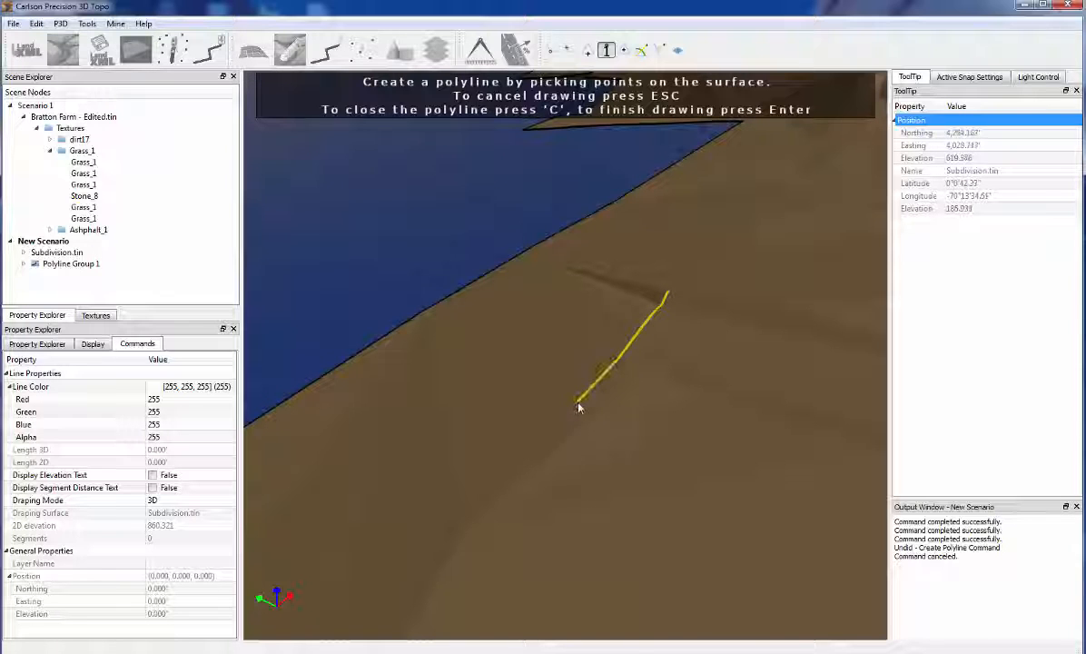
click(548, 344)
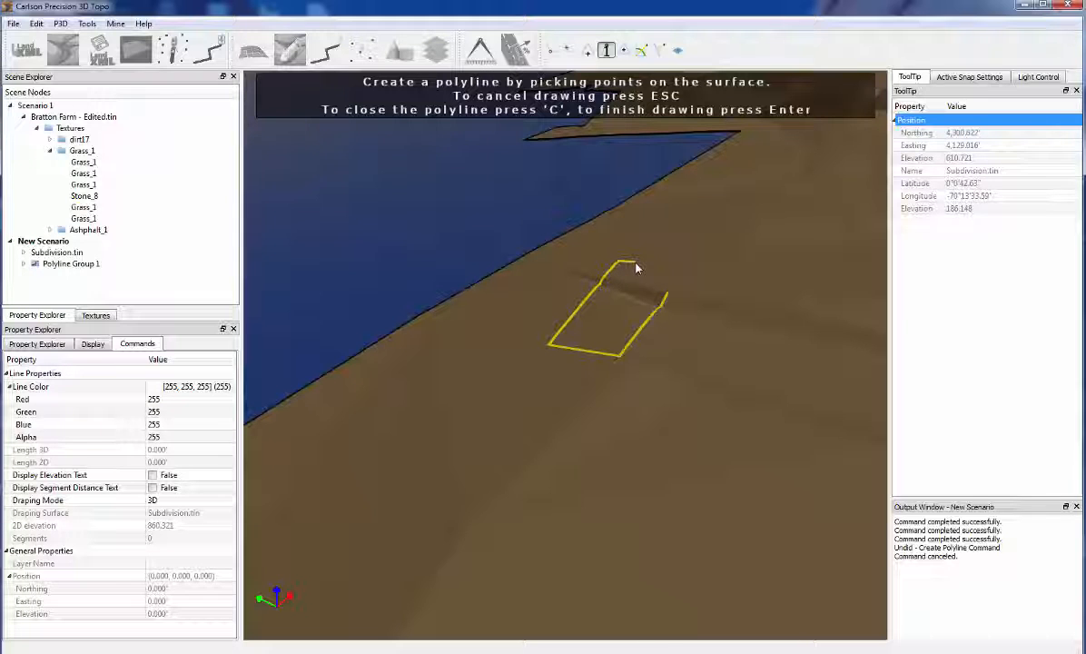
key(c)
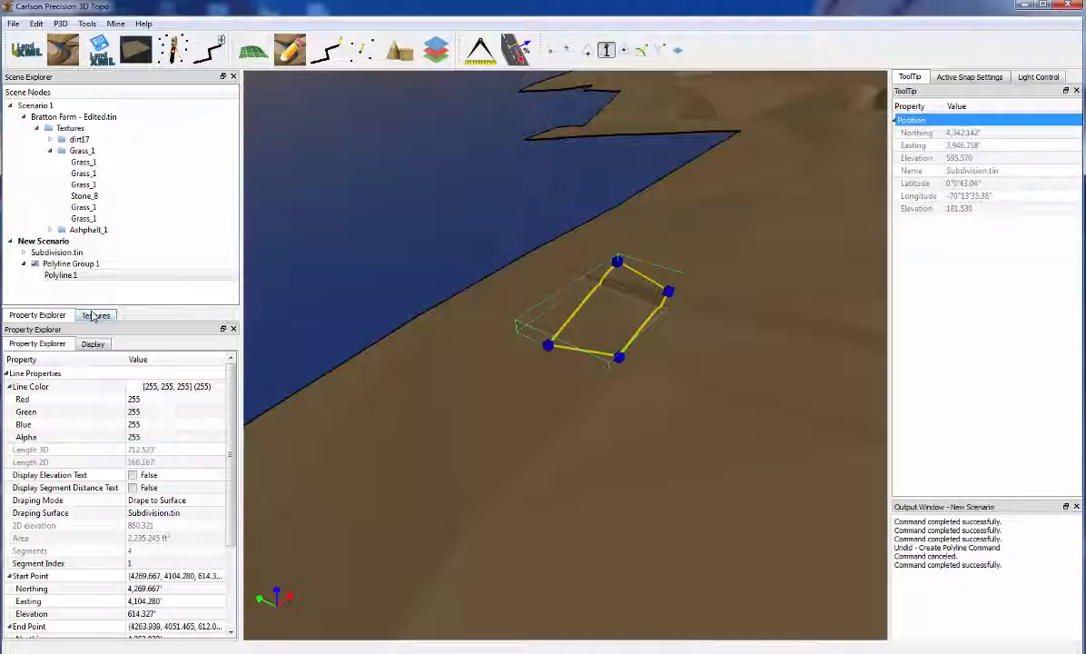
Step: Fill the closed polyline at the main road's outer end with the Grass_1 texture and inspect the patch
click(94, 315)
drag(33, 524, 603, 349)
middle_drag(615, 453, 775, 488)
scroll(672, 443, down, 3)
scroll(751, 472, down, 2)
scroll(707, 373, up, 8)
scroll(613, 253, up, 5)
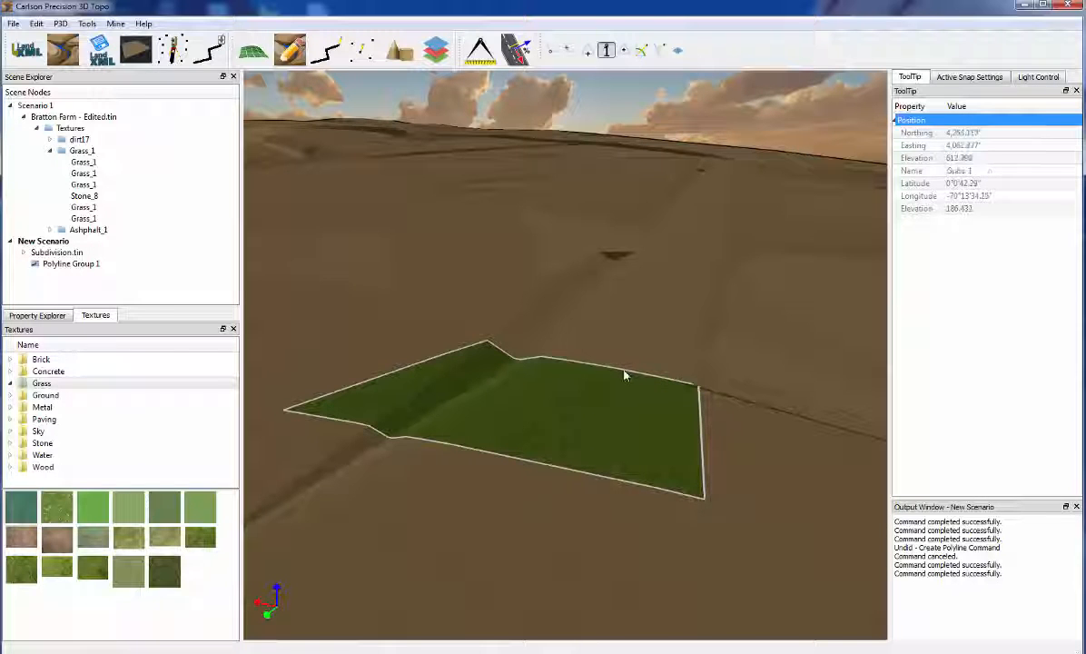
middle_drag(624, 375, 523, 436)
scroll(731, 437, down, 5)
scroll(749, 429, down, 1)
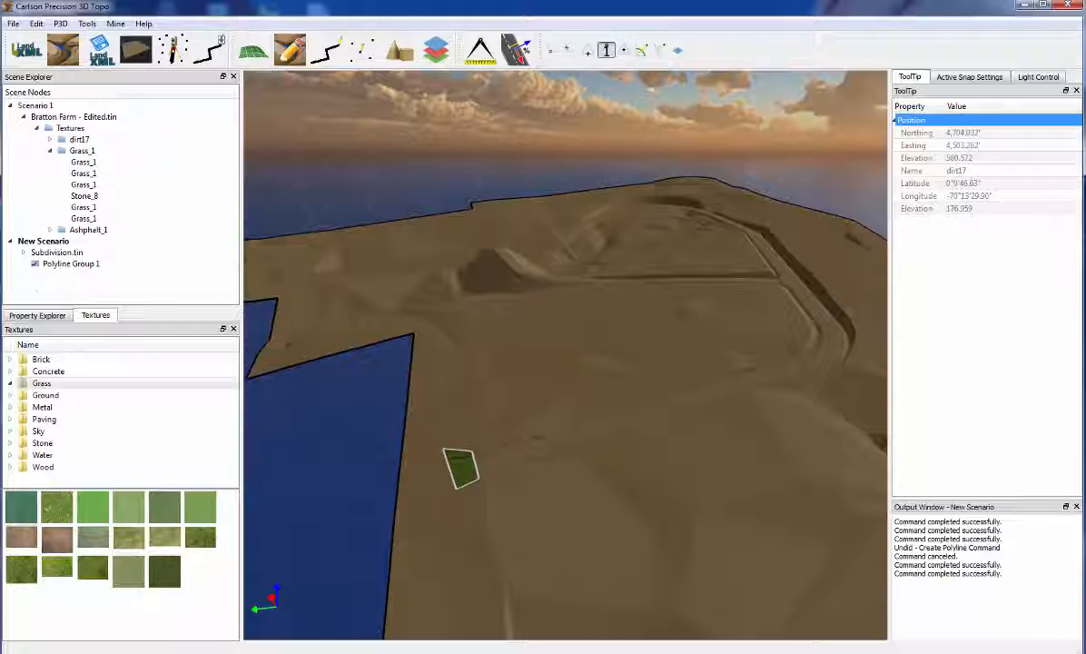
Step: Auto-texture the short connecting road and the main road of the Subdivision surface with asphalt, using a 10% slope tolerance
click(41, 315)
middle_drag(689, 342, 583, 347)
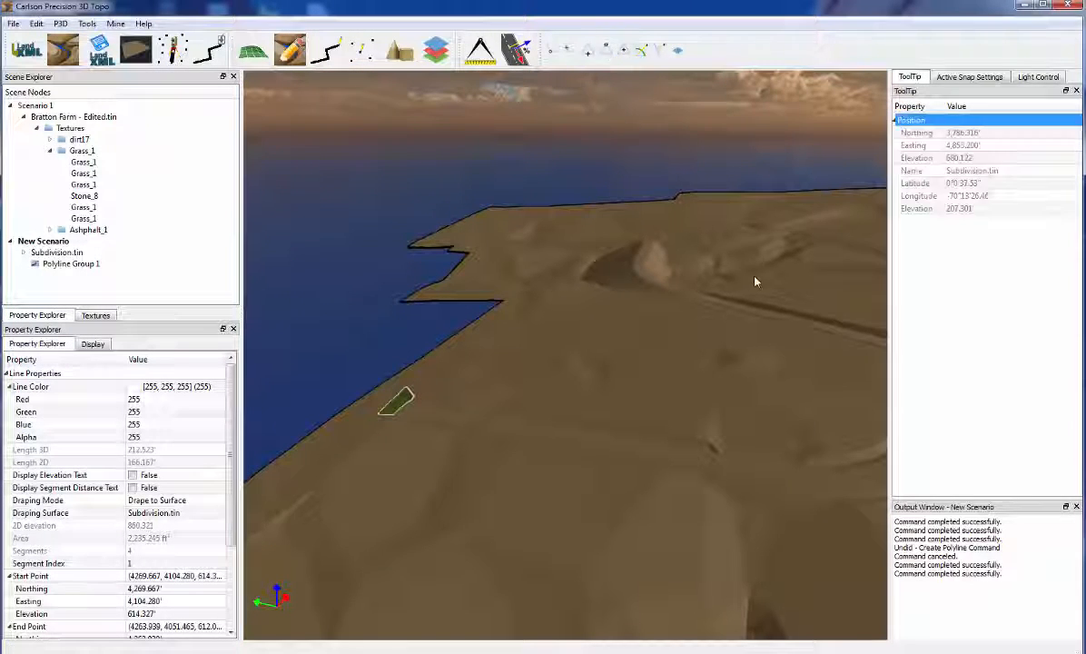
middle_drag(705, 257, 623, 363)
right_click(634, 367)
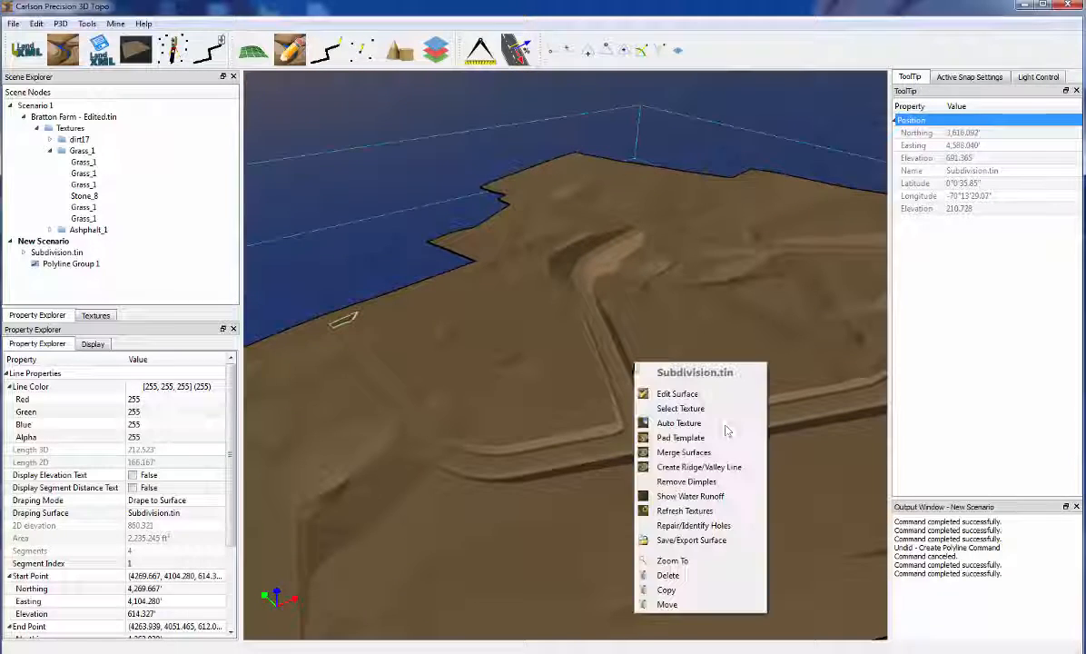
click(686, 423)
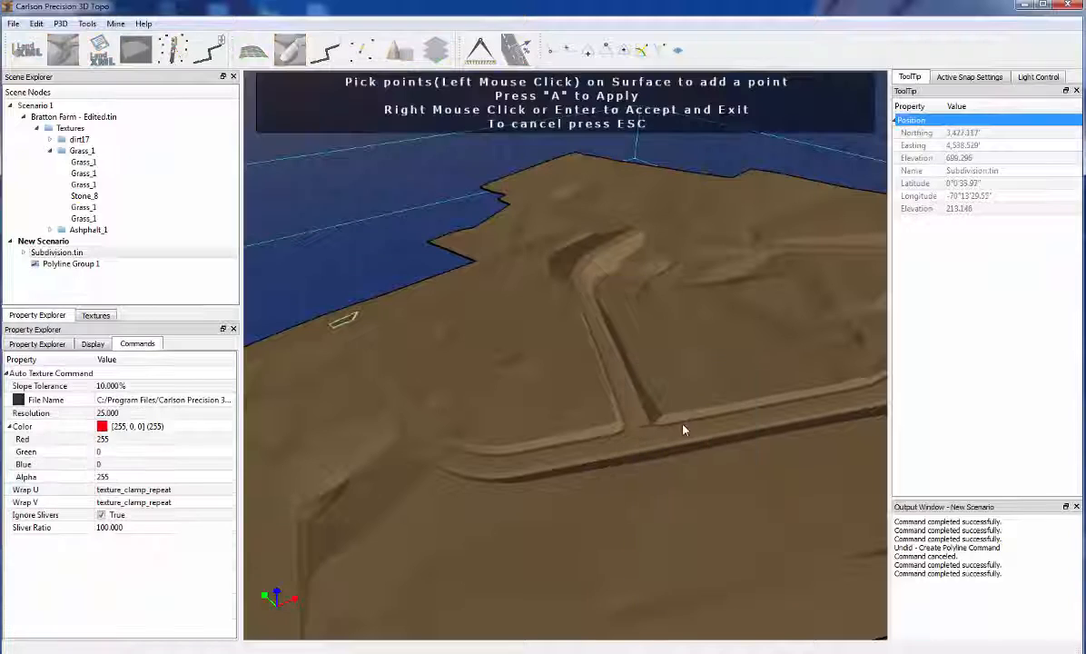
click(620, 394)
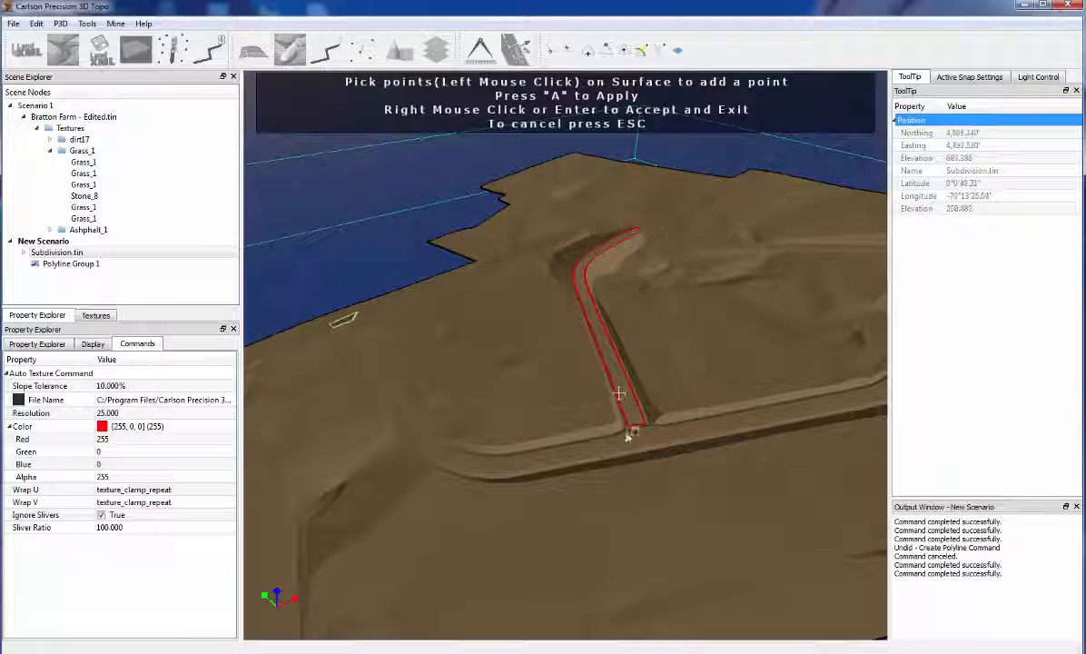
click(600, 448)
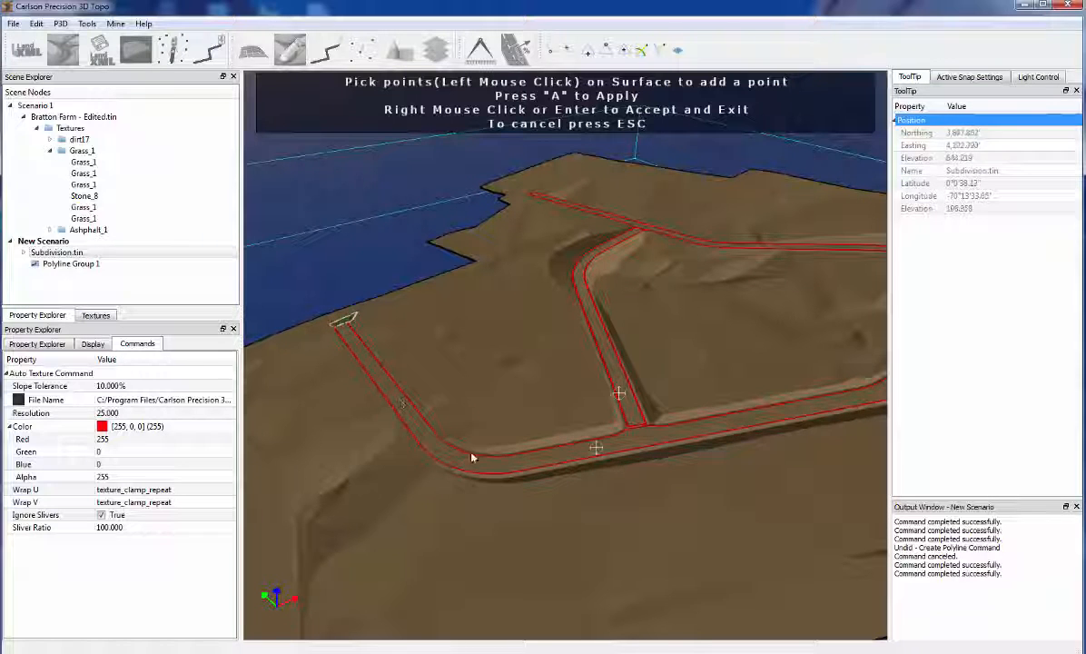
middle_drag(416, 483, 572, 399)
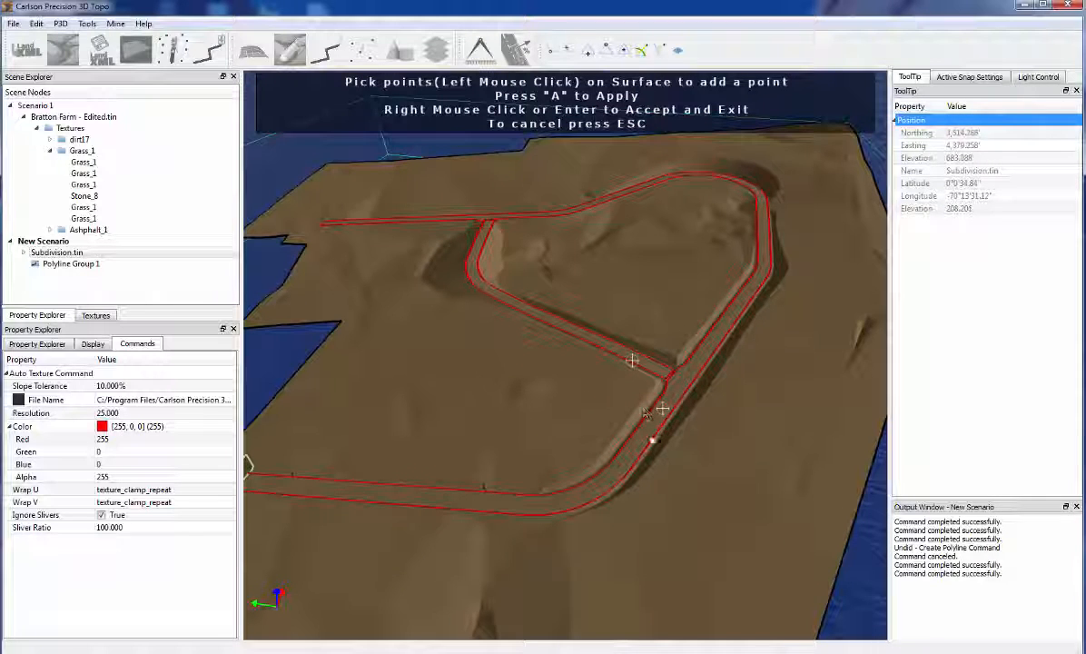
right_click(681, 429)
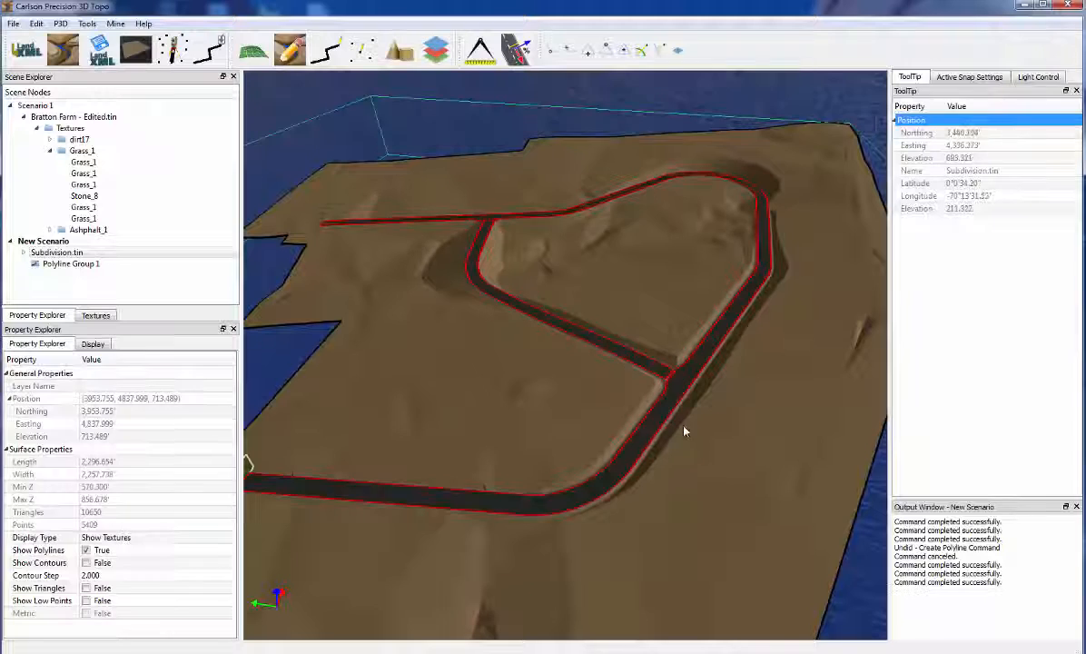
Step: Delete the grass patch at the main road's outer end
middle_drag(659, 440, 376, 425)
scroll(389, 279, up, 1)
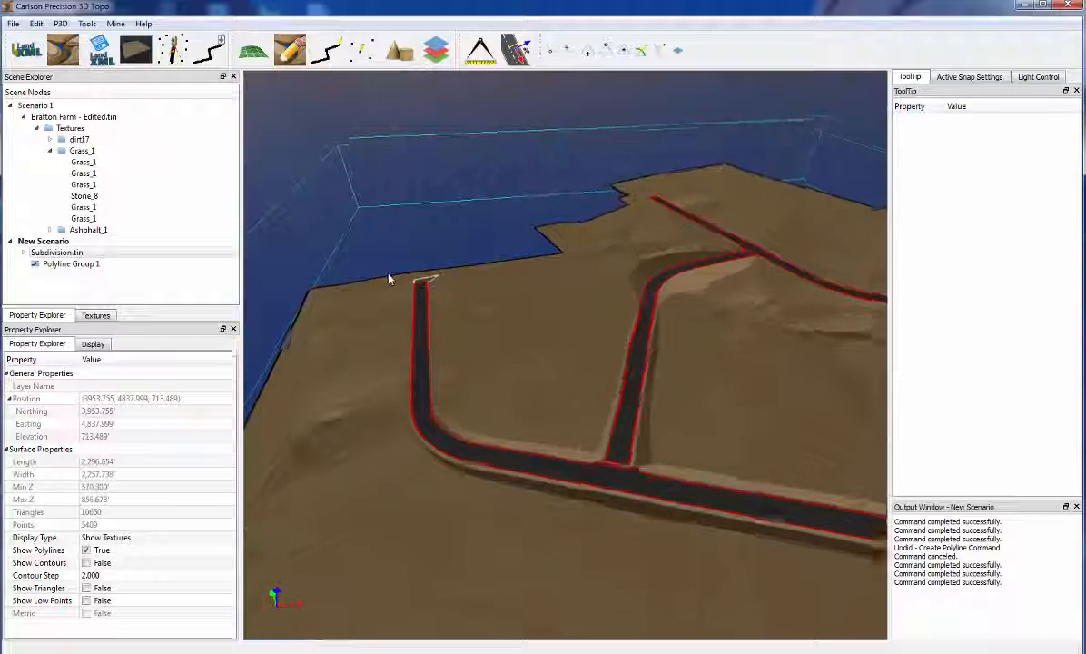
scroll(388, 279, up, 3)
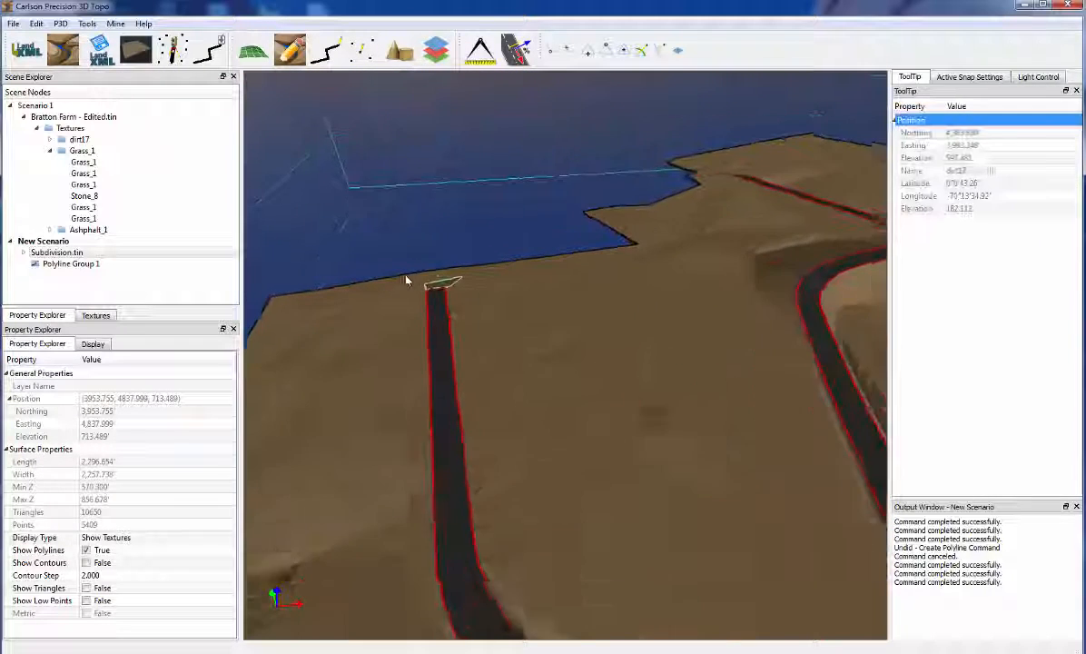
click(471, 285)
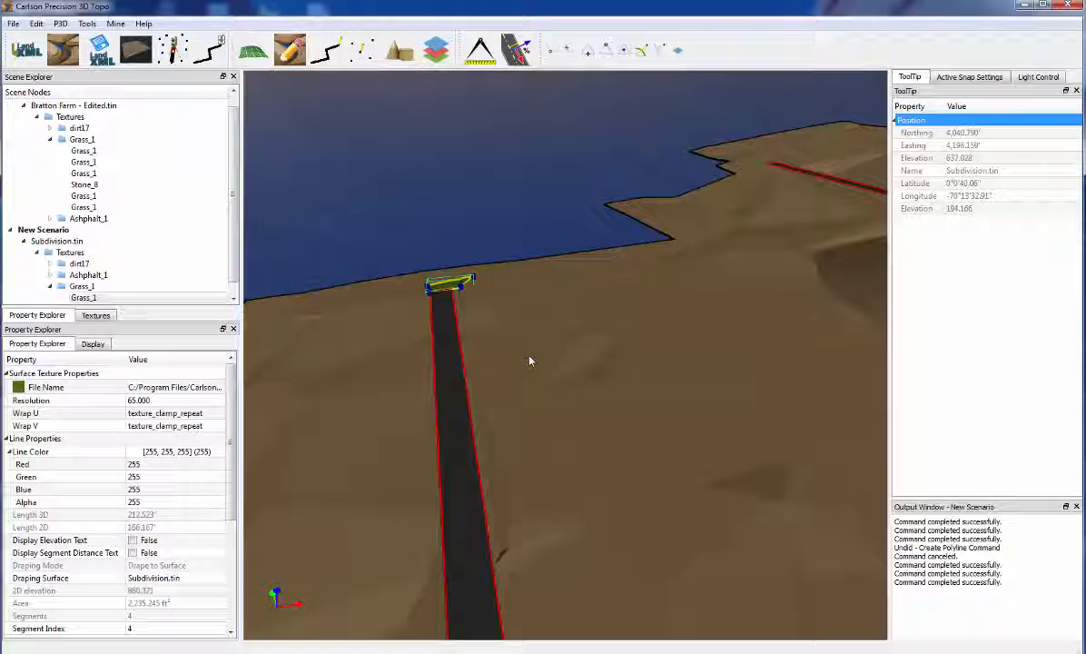
scroll(533, 360, down, 5)
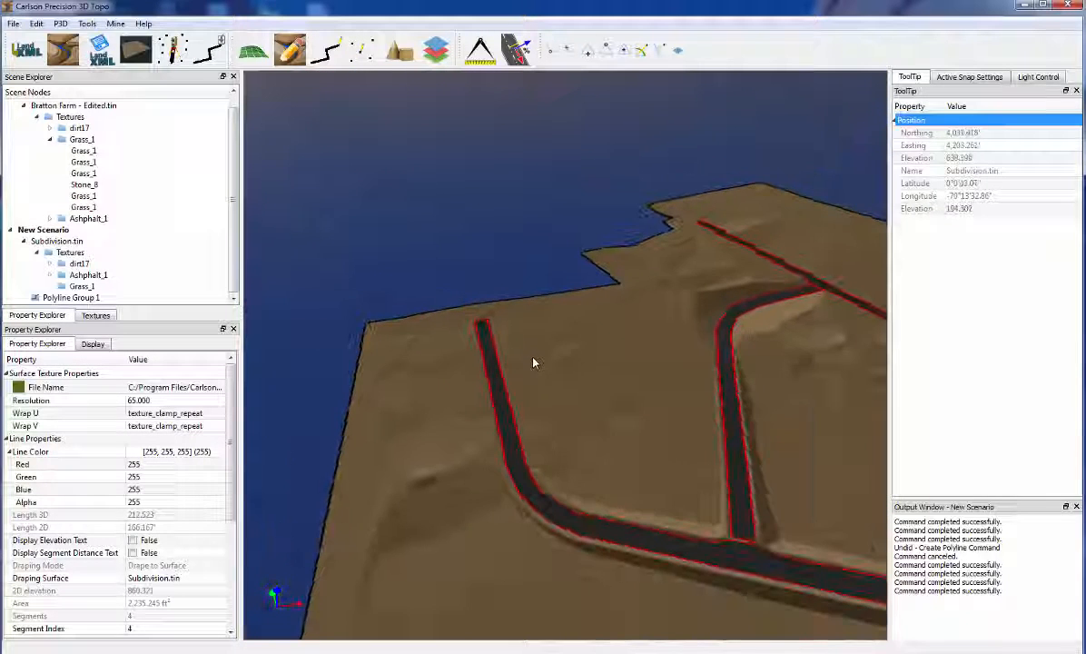
Step: Start Auto Texture on the Subdivision surface again and choose the ground_grass_1287_1585_Small grass texture
middle_drag(672, 471, 653, 432)
scroll(576, 255, up, 5)
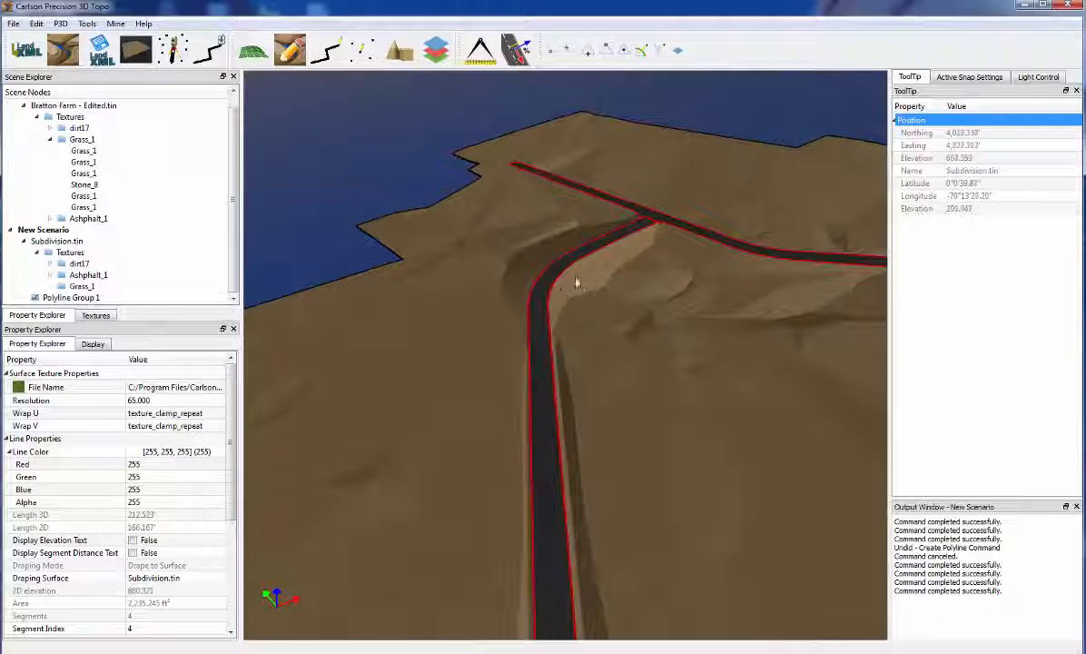
right_click(584, 283)
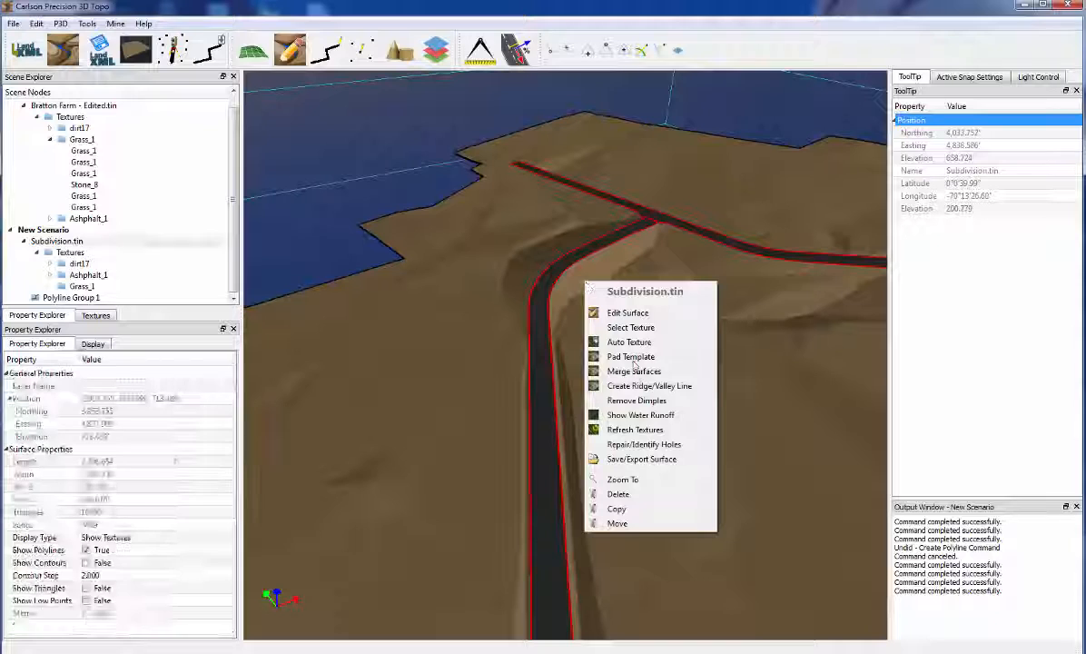
click(602, 342)
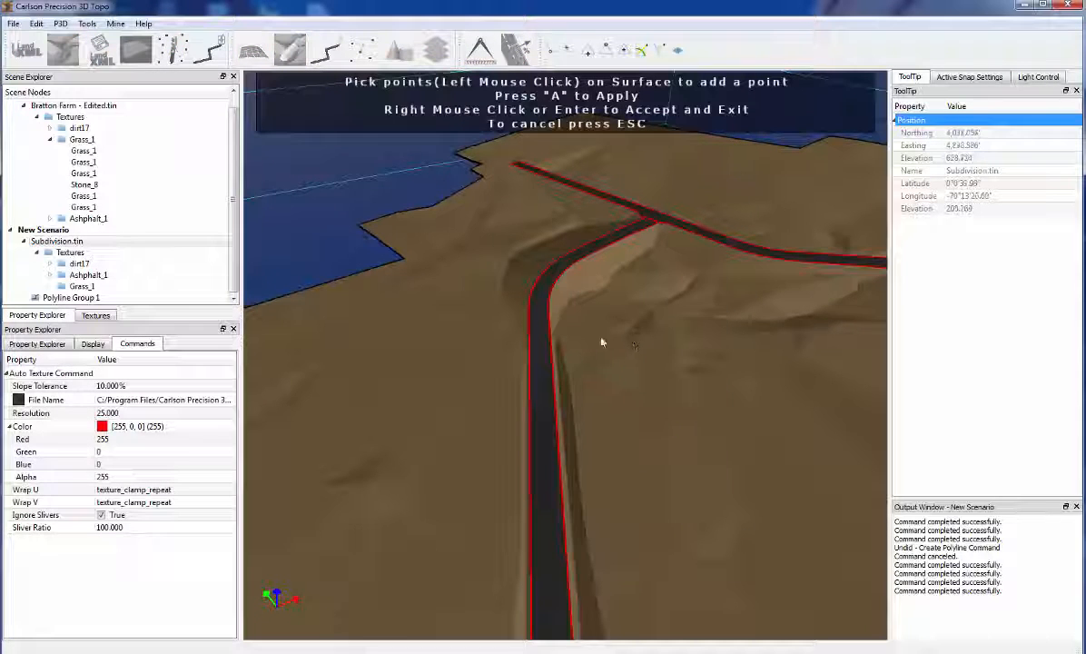
click(132, 386)
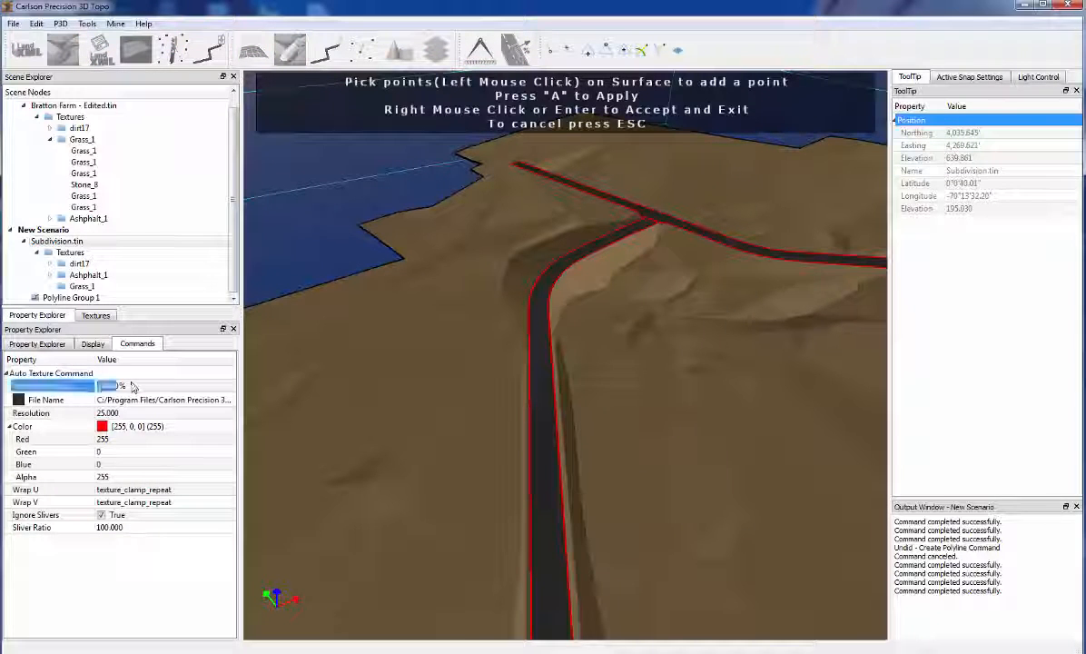
click(218, 406)
click(228, 400)
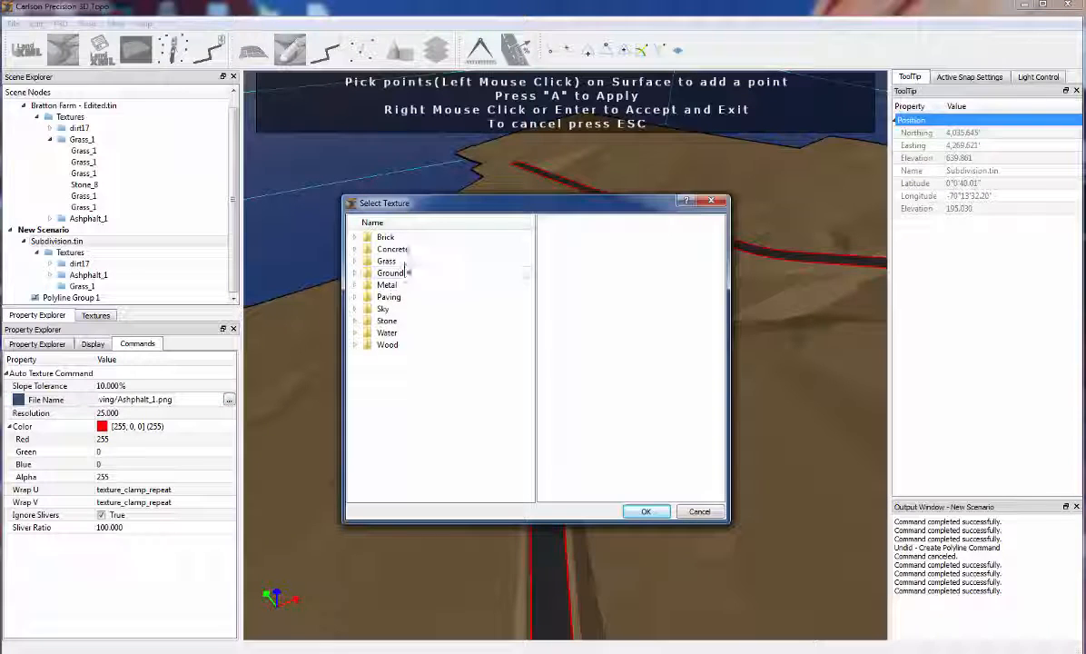
click(386, 261)
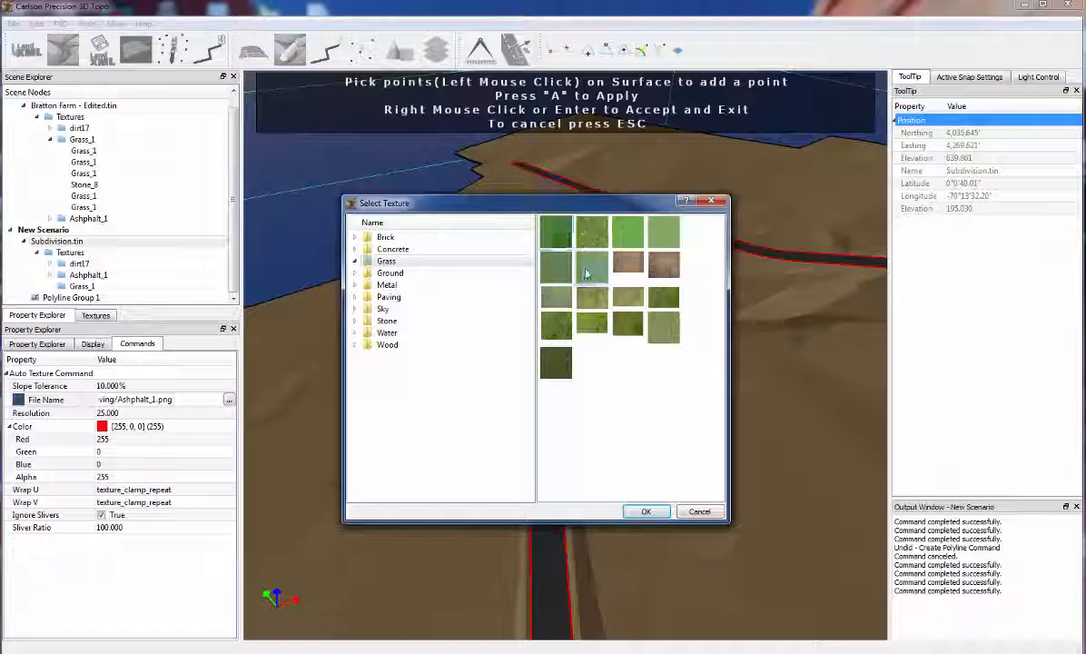
click(586, 273)
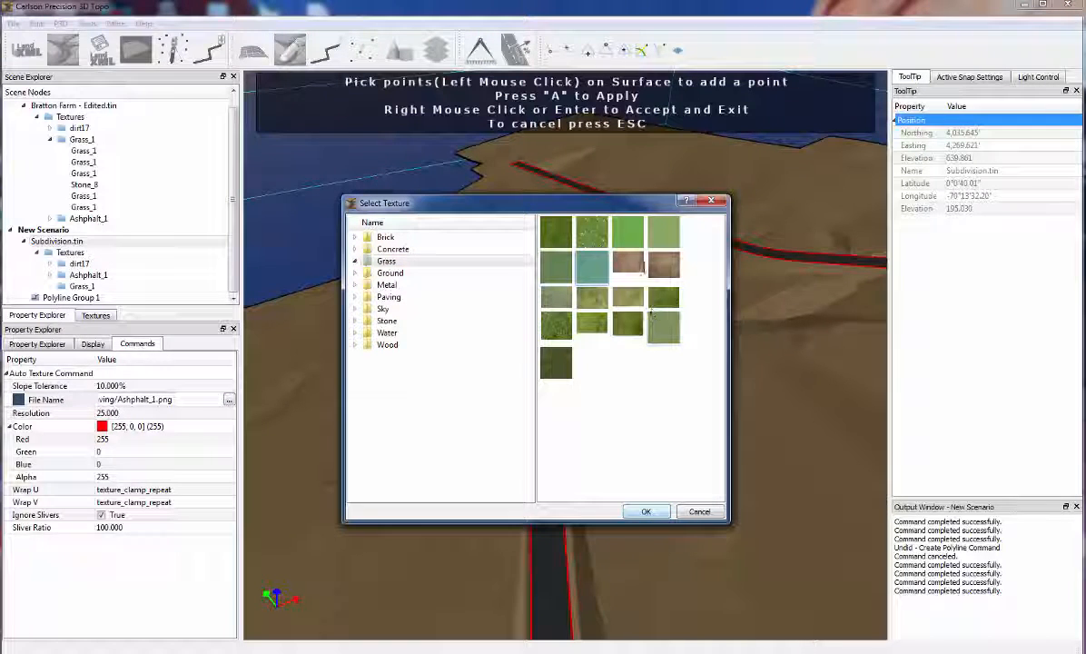
click(646, 512)
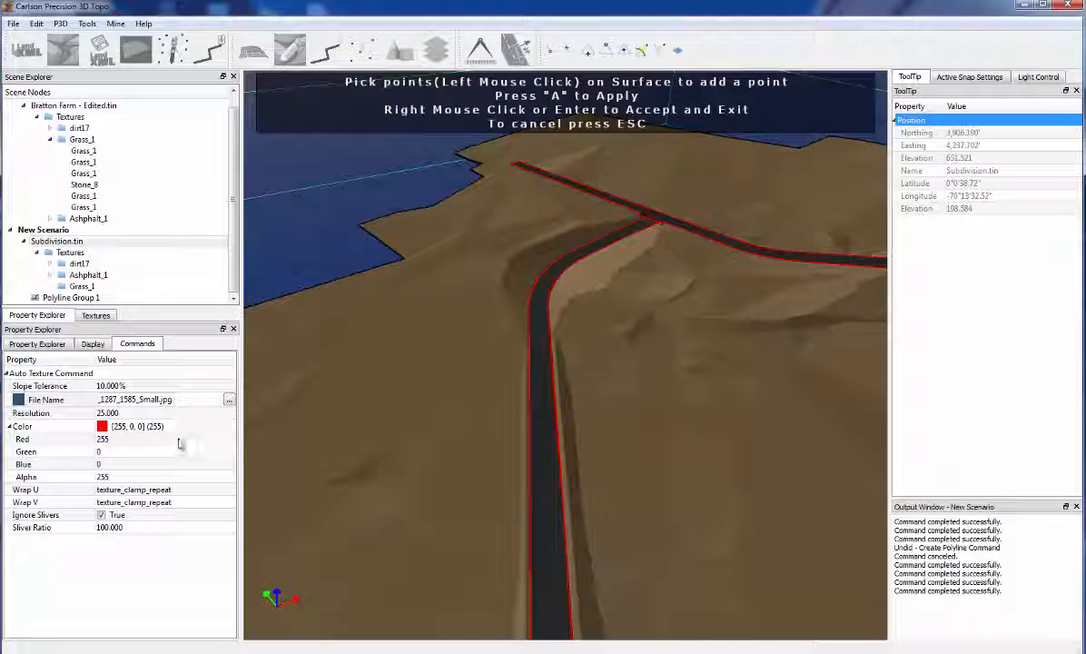
Step: Set the Auto Texture line color to green (0, 255, 0)
click(171, 417)
click(209, 426)
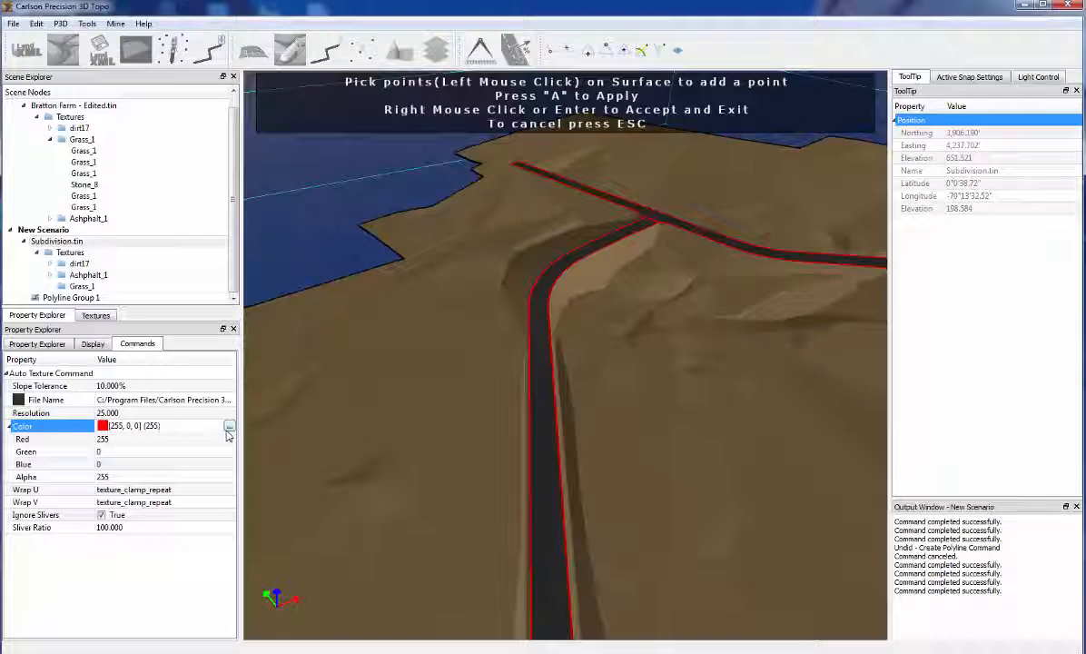
click(229, 426)
click(474, 229)
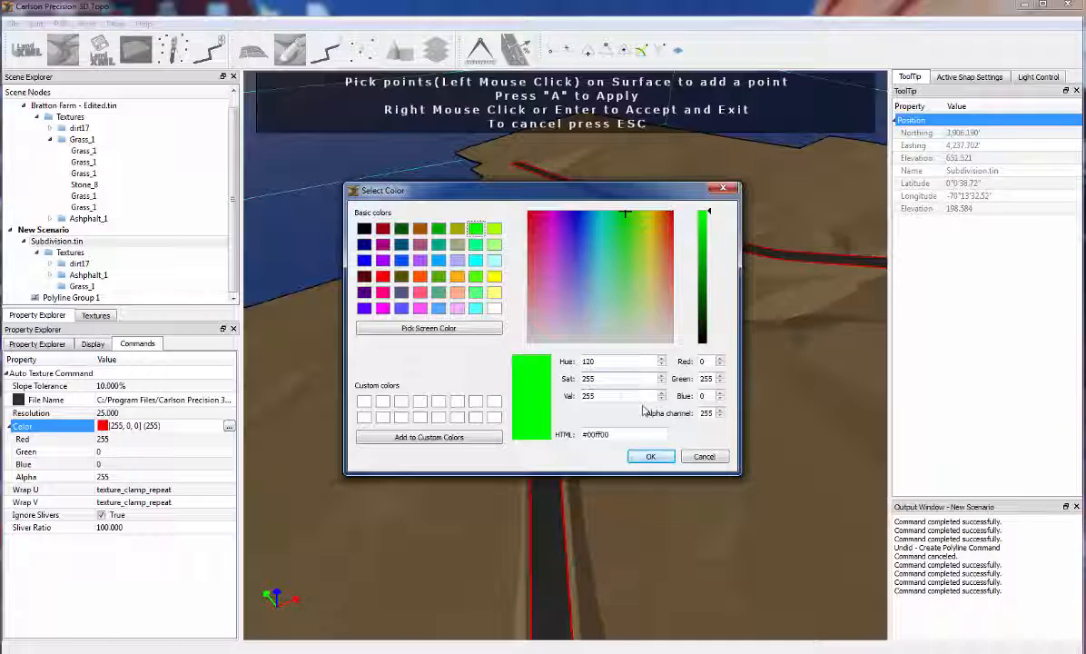
click(651, 455)
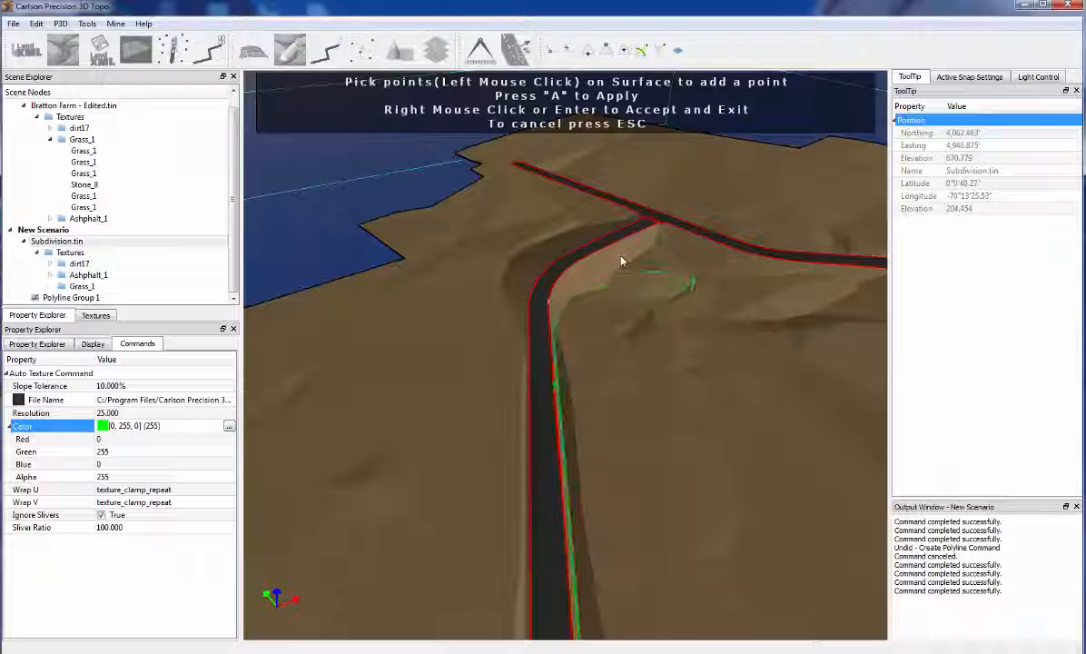
Step: Pick the light bank on the inner side of the connecting road's curve and set the slope tolerance to 4%
middle_drag(600, 404, 642, 315)
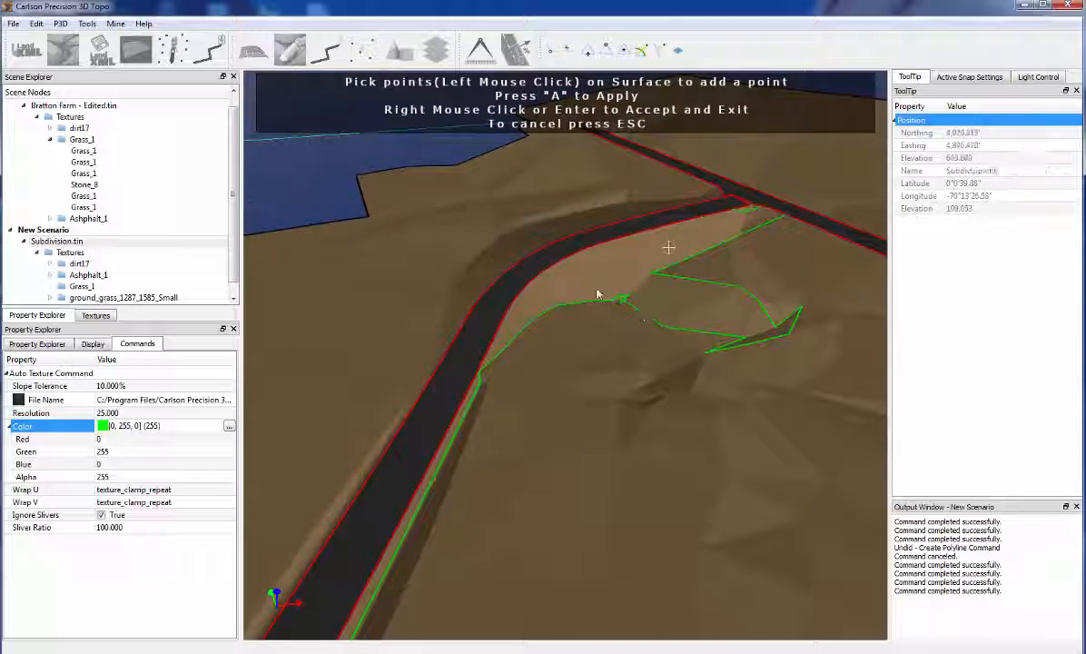
click(135, 387)
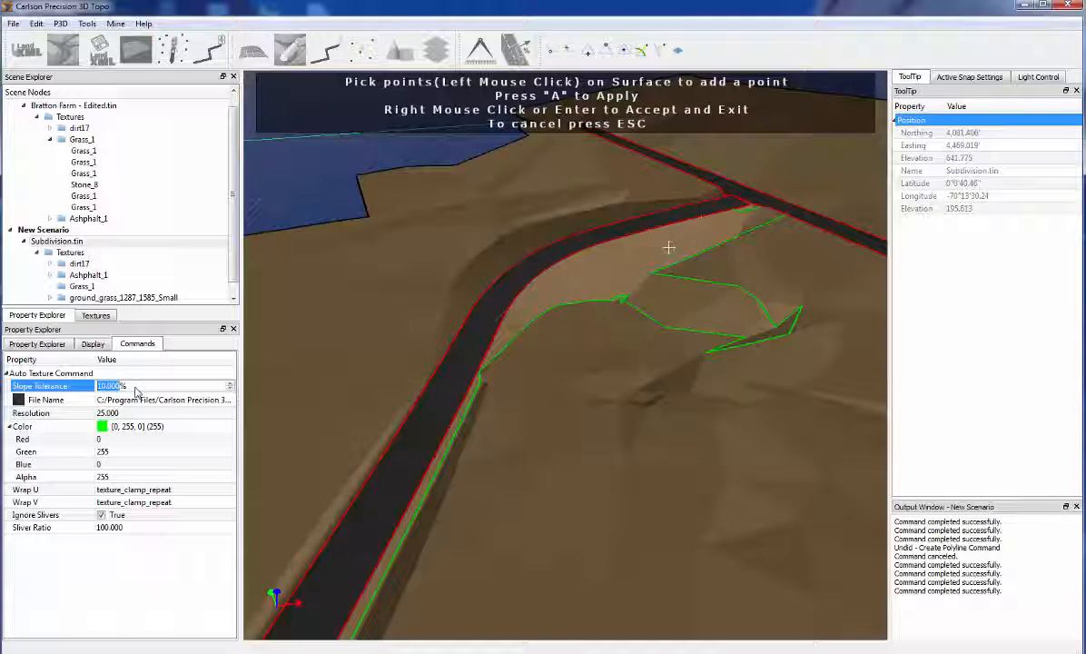
text(4%)
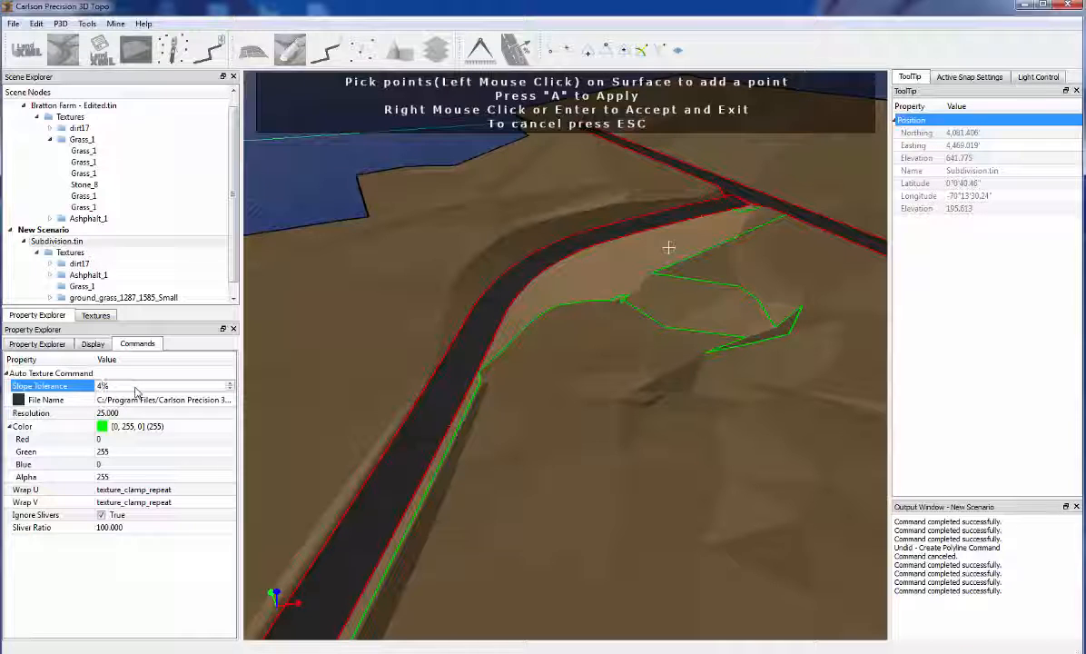
key(Return)
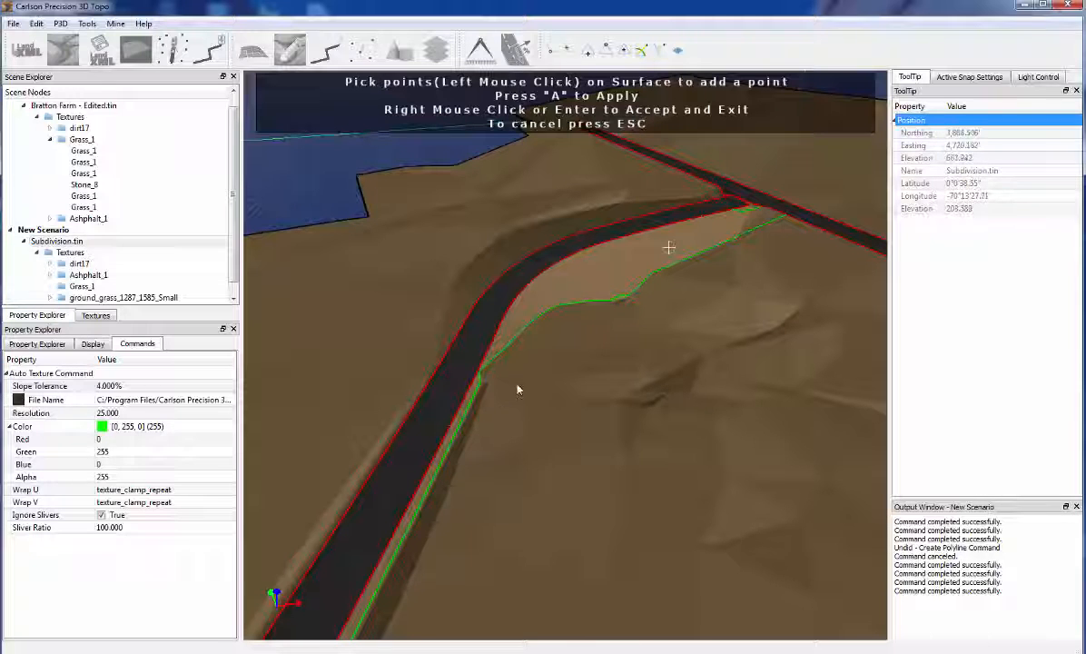
middle_drag(517, 389, 582, 381)
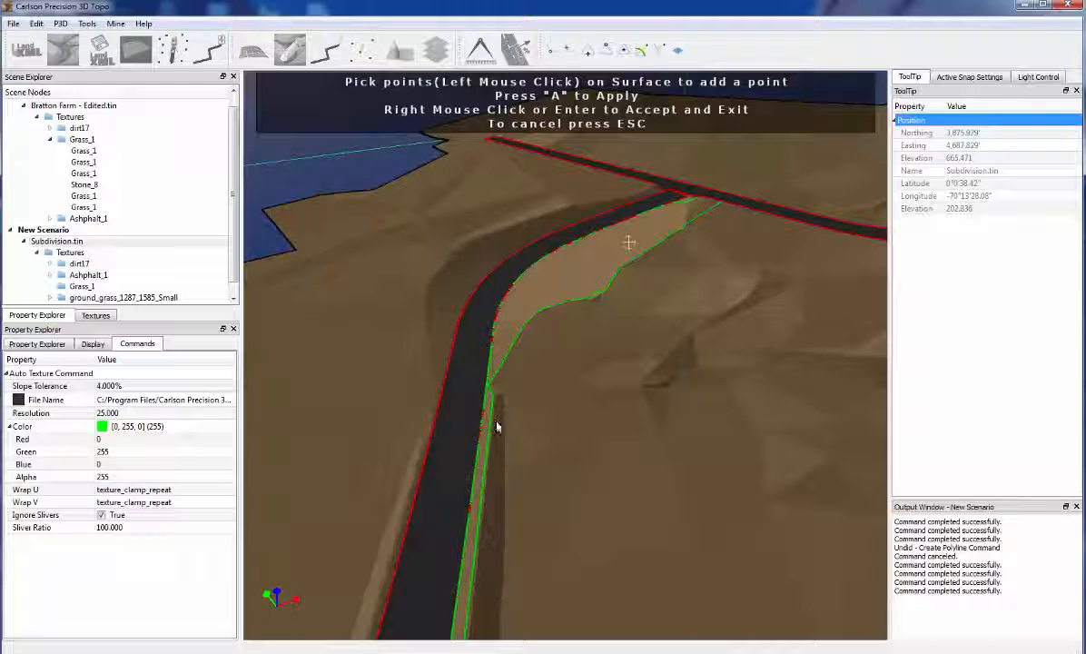
middle_drag(568, 451, 531, 441)
Step: Try slope tolerances of 40%, 25% and 10% on the picked bank, and return the tolerance to 4%
click(136, 385)
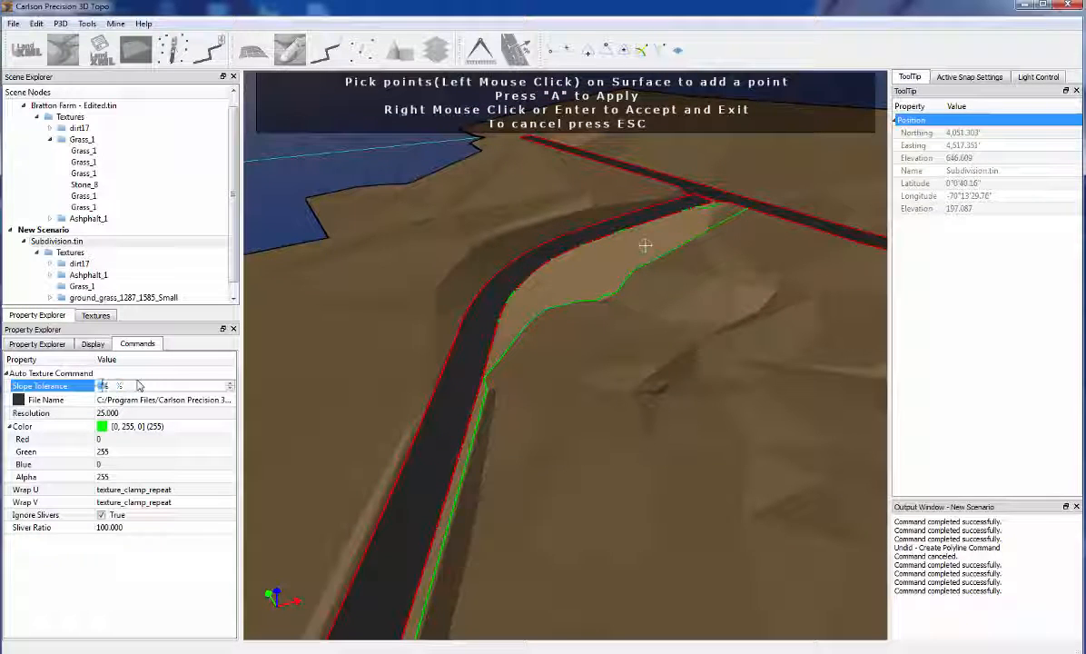
text(40)
key(Return)
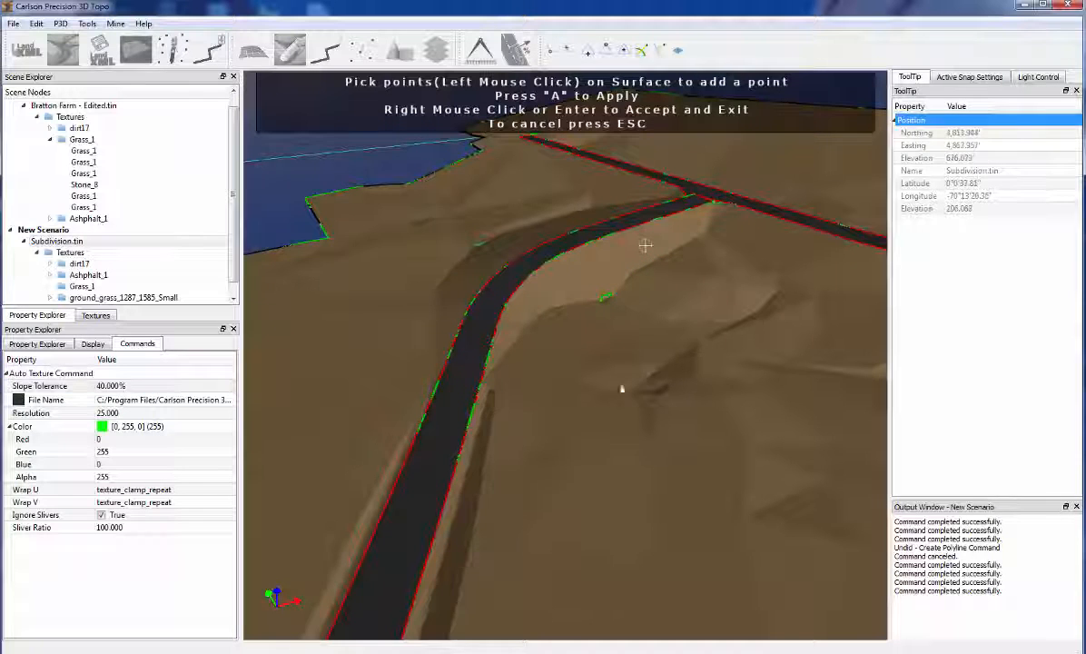
mouse_move(620, 388)
middle_down()
mouse_move(670, 413)
mouse_move(636, 400)
middle_up()
scroll(669, 412, down, 2)
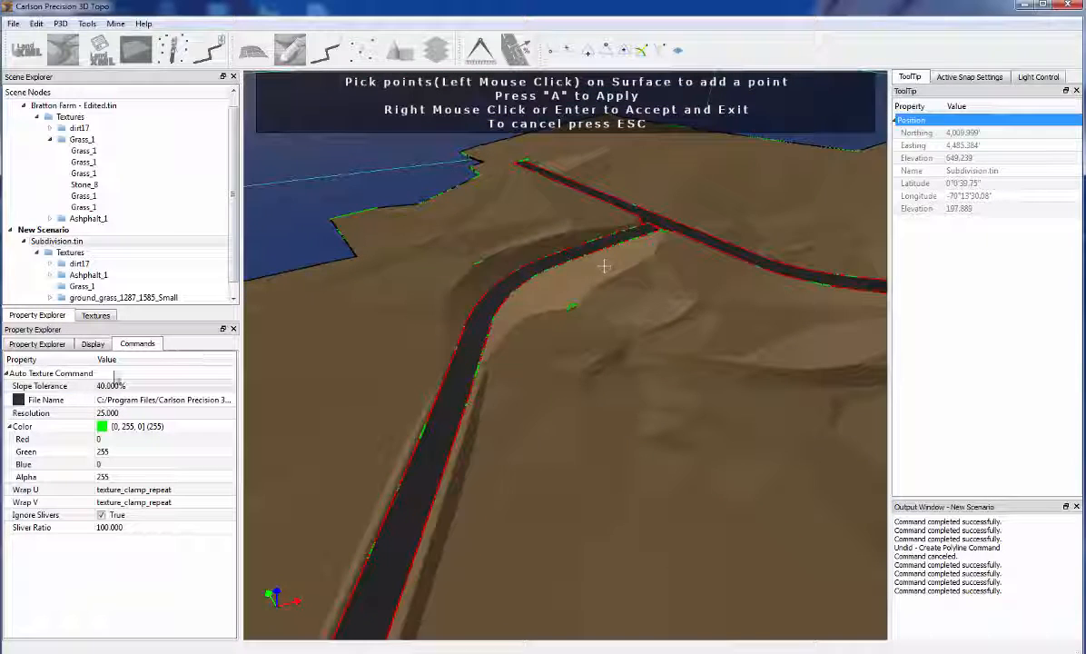
click(145, 389)
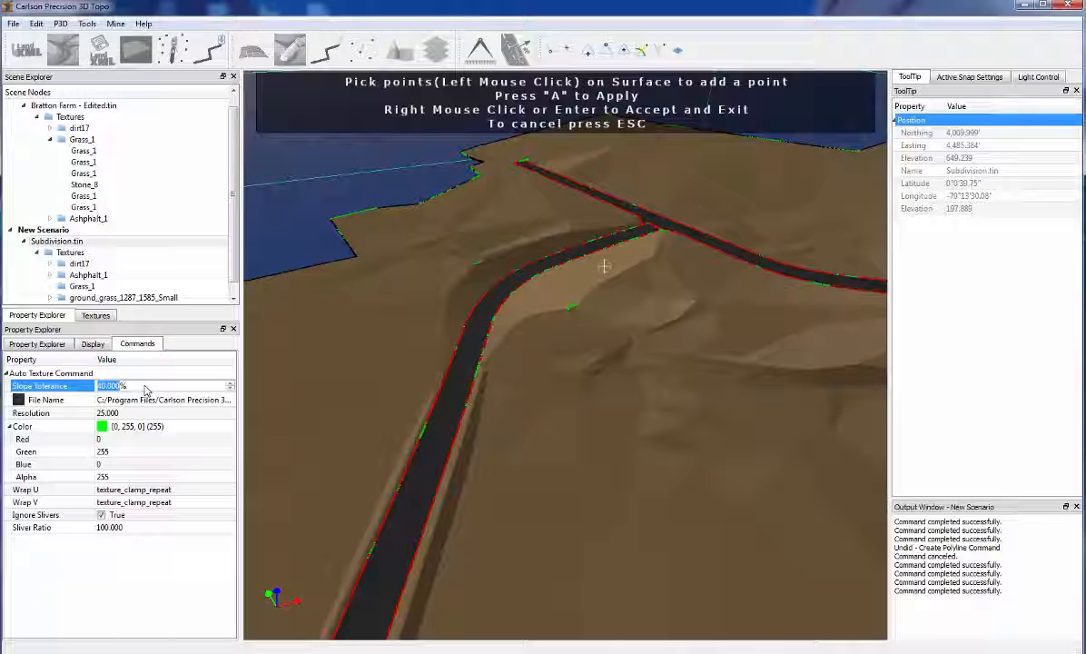
text(25)
key(Return)
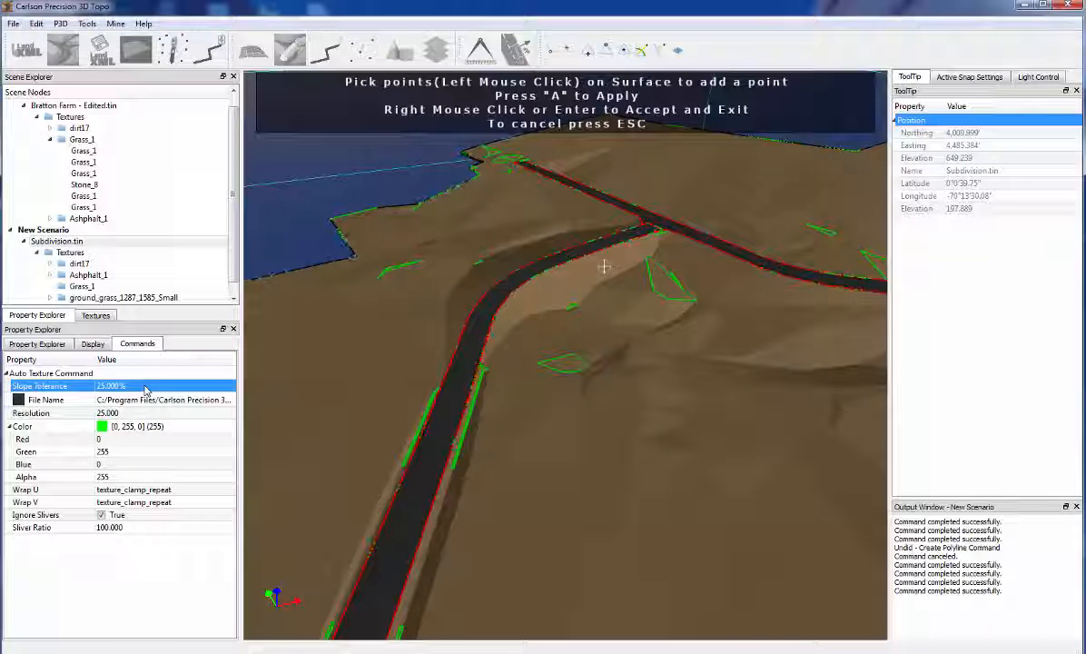
text(10)
key(Return)
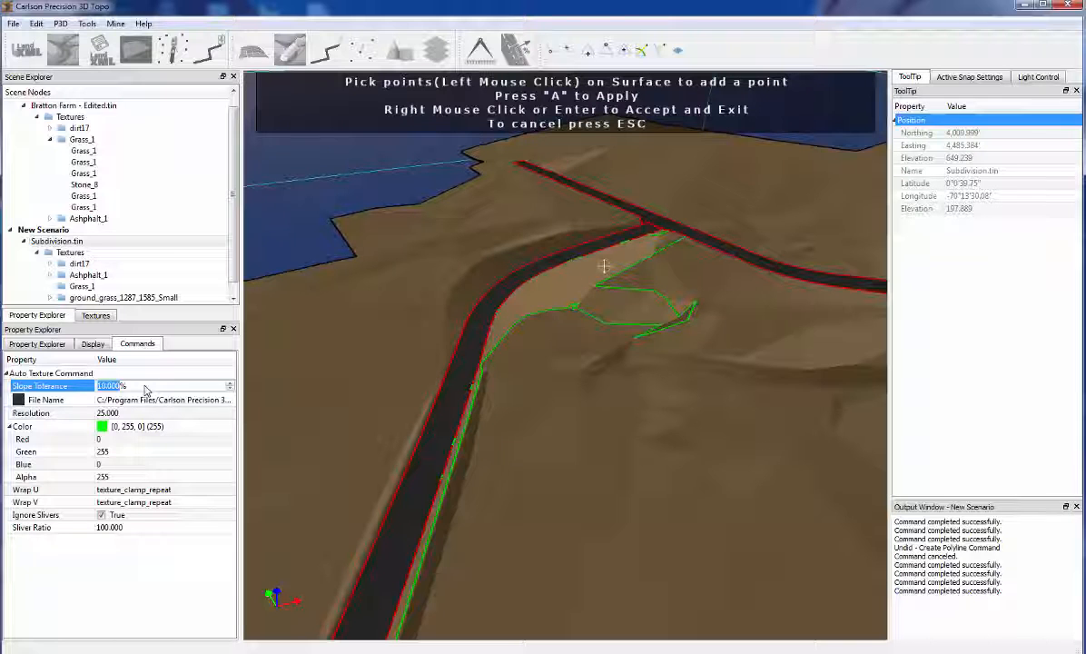
text(4)
key(Return)
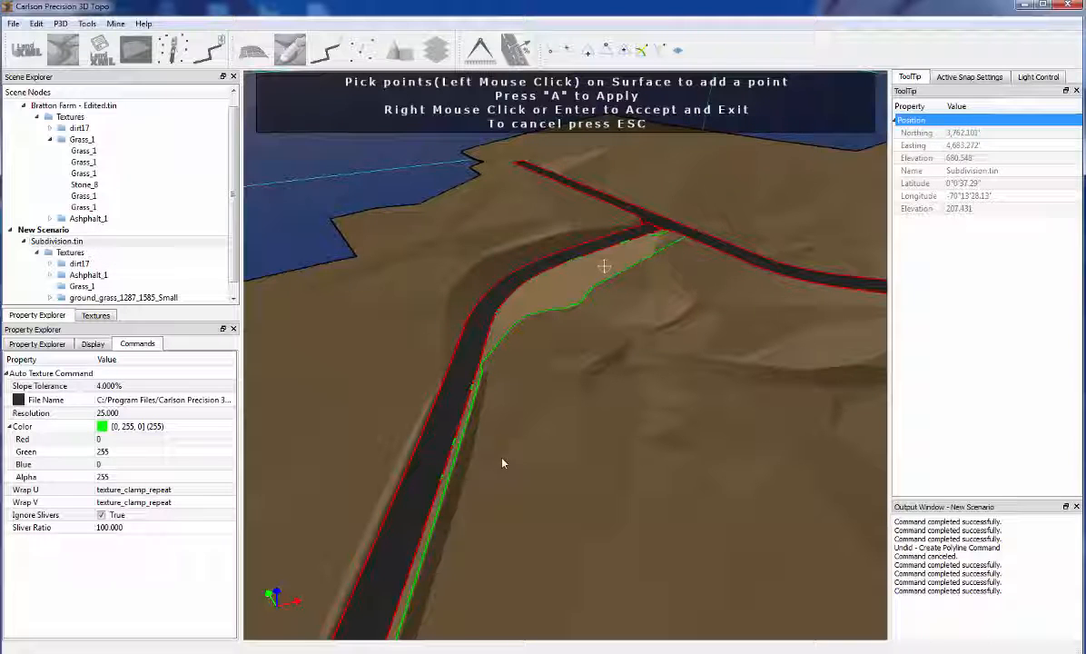
Step: Add both ditch slopes below the inner bank and the bank outside the curve to the Auto Texture area
middle_drag(485, 437, 493, 413)
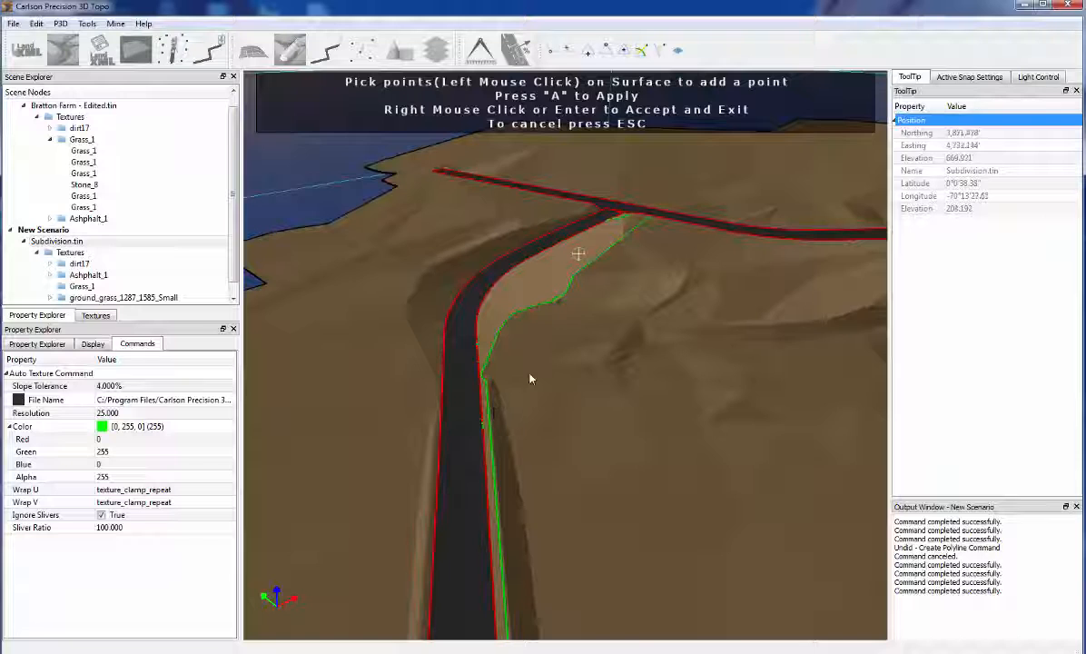
scroll(487, 421, up, 5)
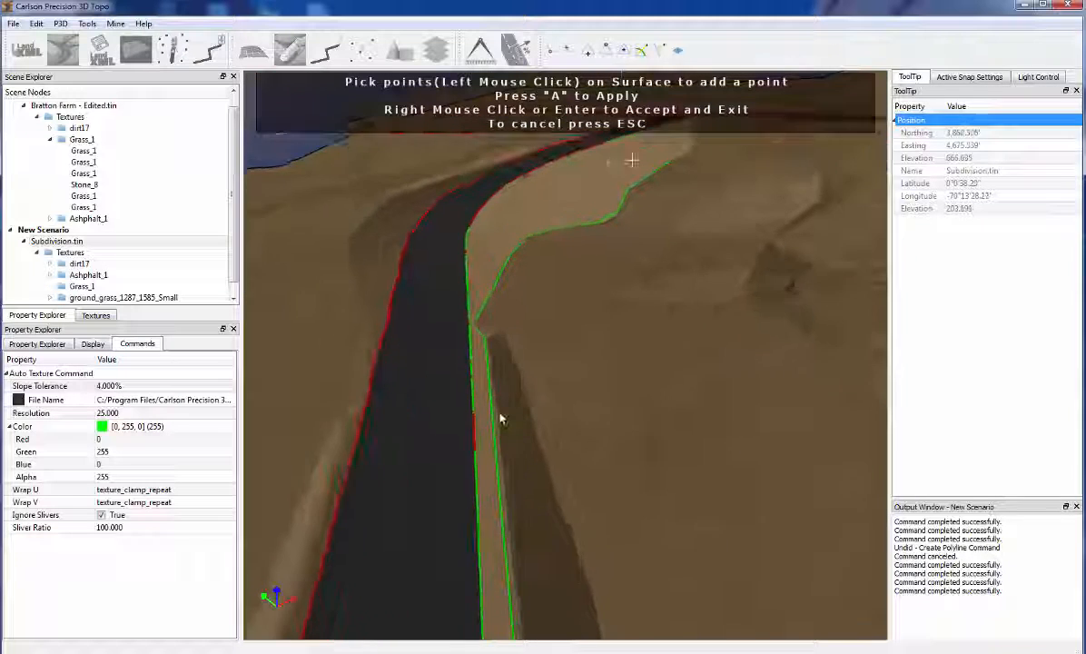
click(508, 388)
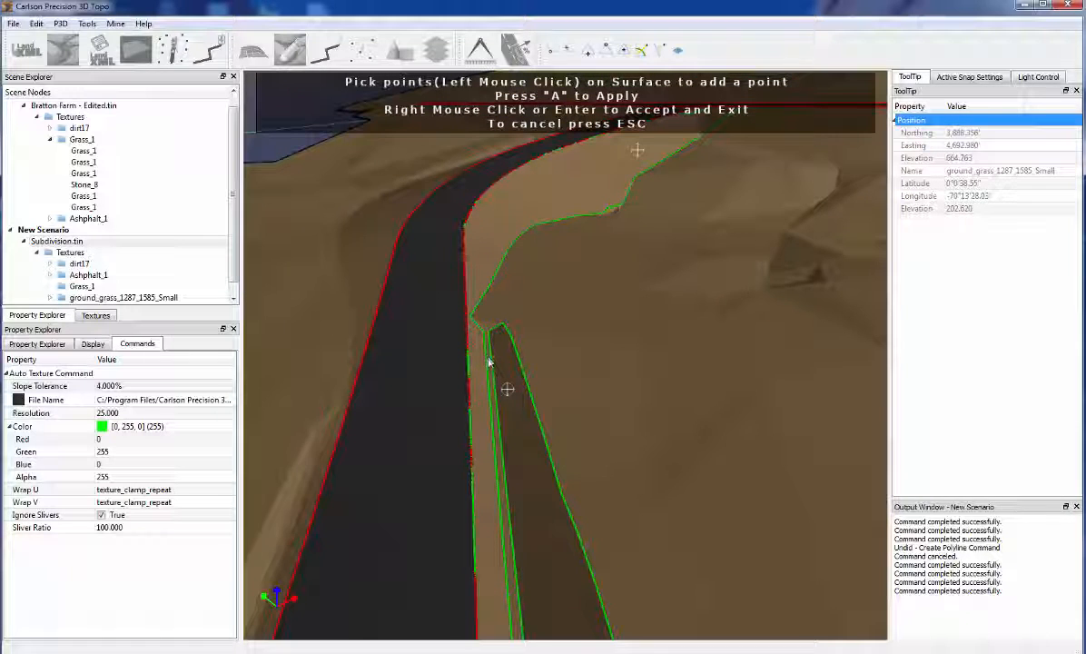
click(487, 359)
click(373, 263)
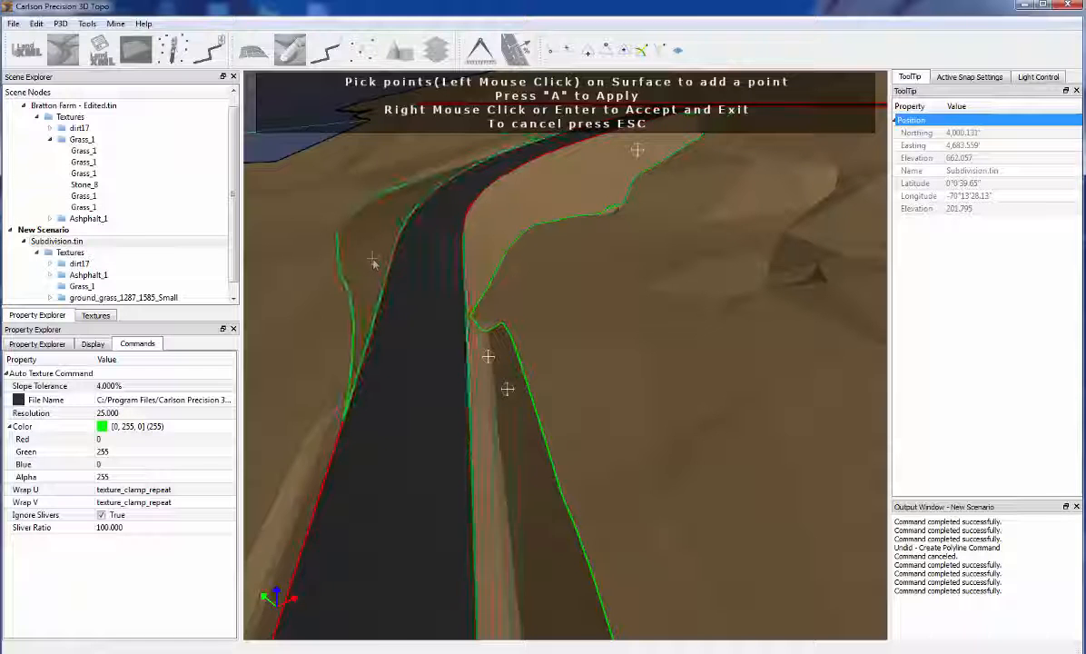
Step: Add the leftover narrow strips along the inner-side ditch, from the curve down to the lower road junction
scroll(374, 272, down, 3)
scroll(375, 291, down, 5)
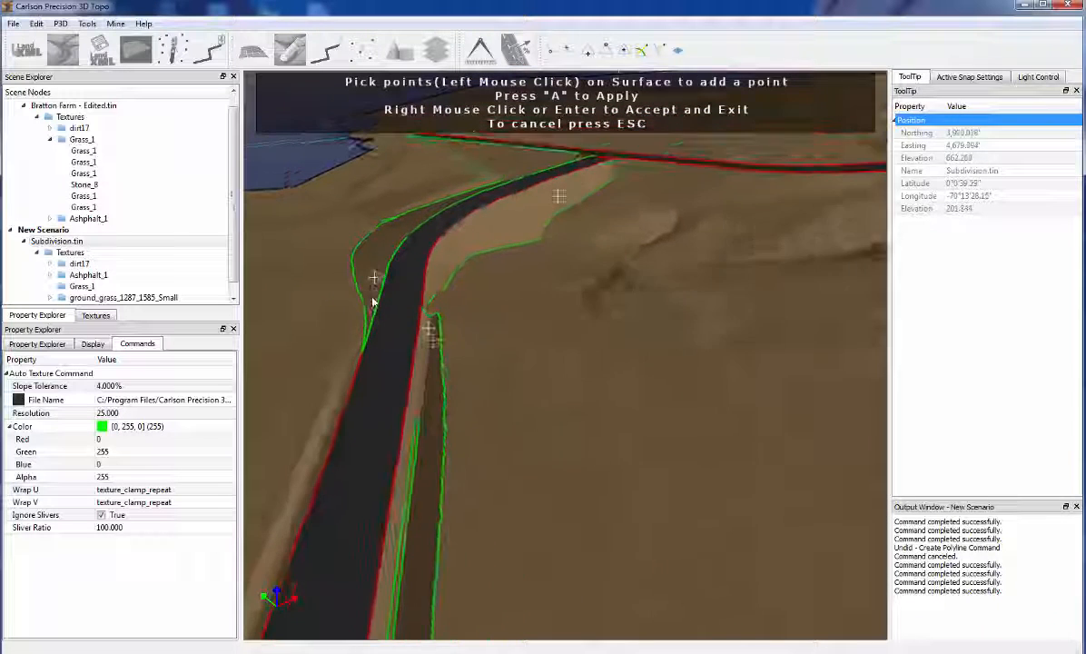
middle_drag(375, 420, 382, 421)
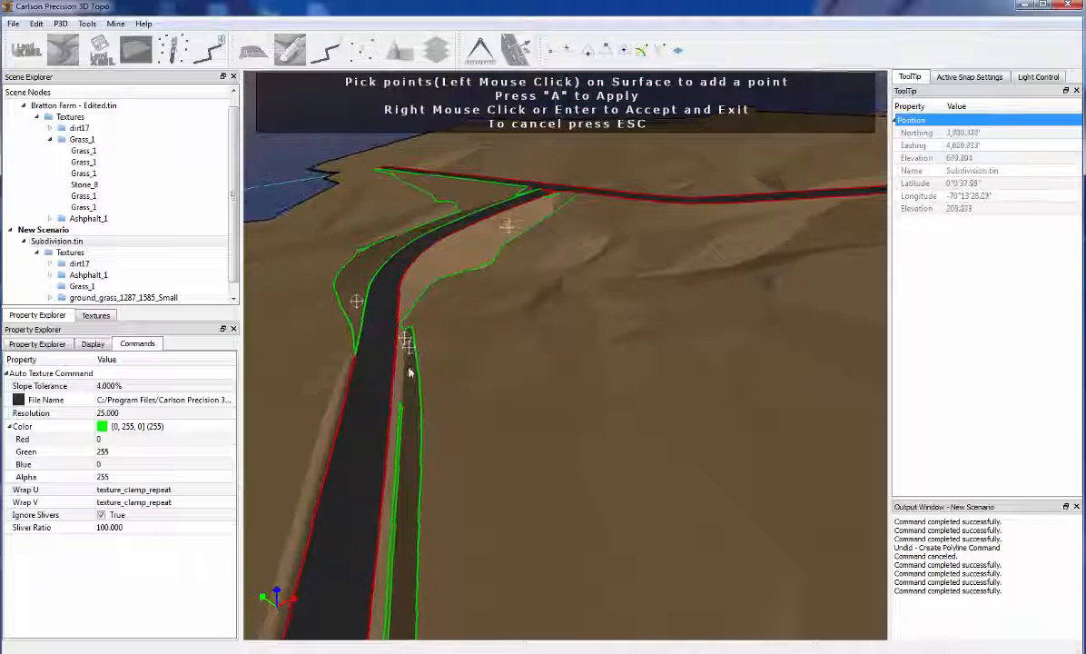
scroll(377, 436, up, 4)
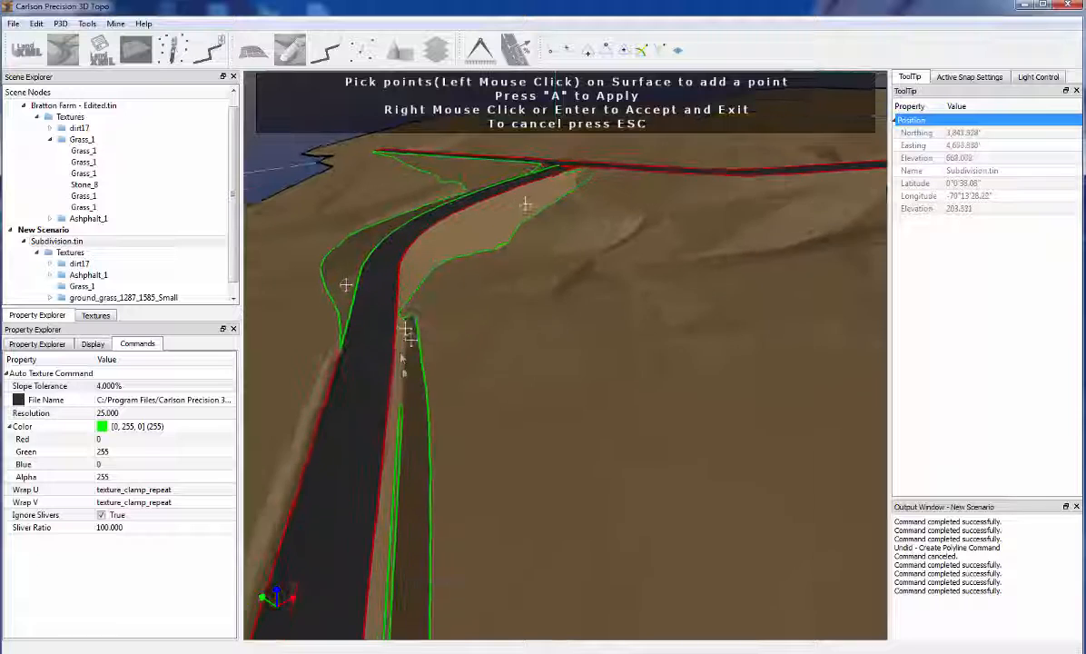
click(402, 482)
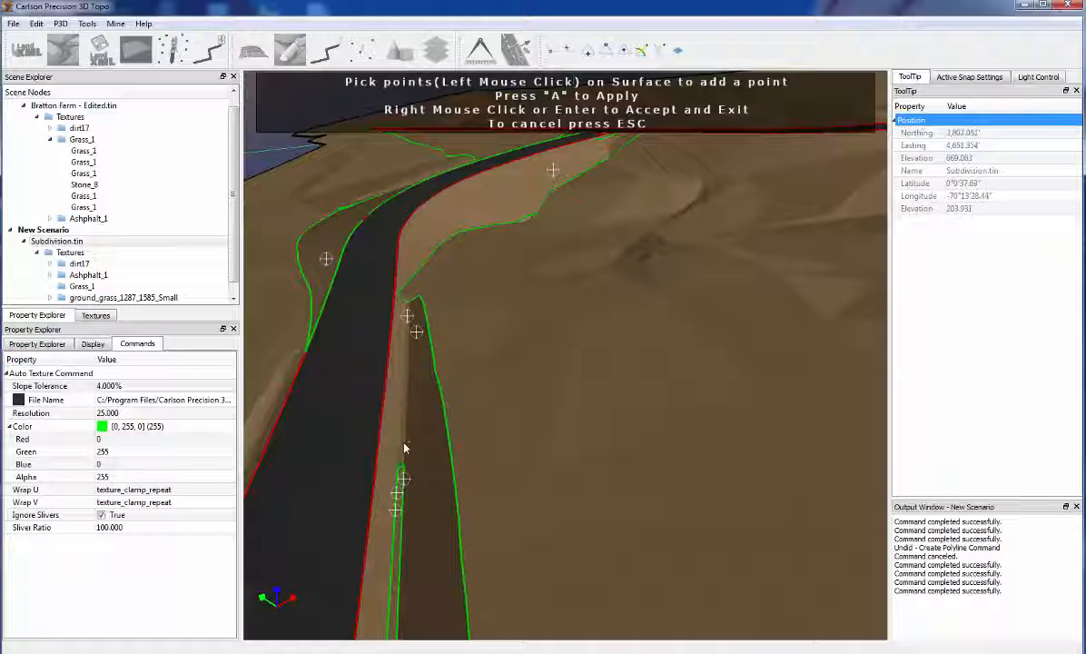
click(404, 446)
right_drag(404, 447, 404, 512)
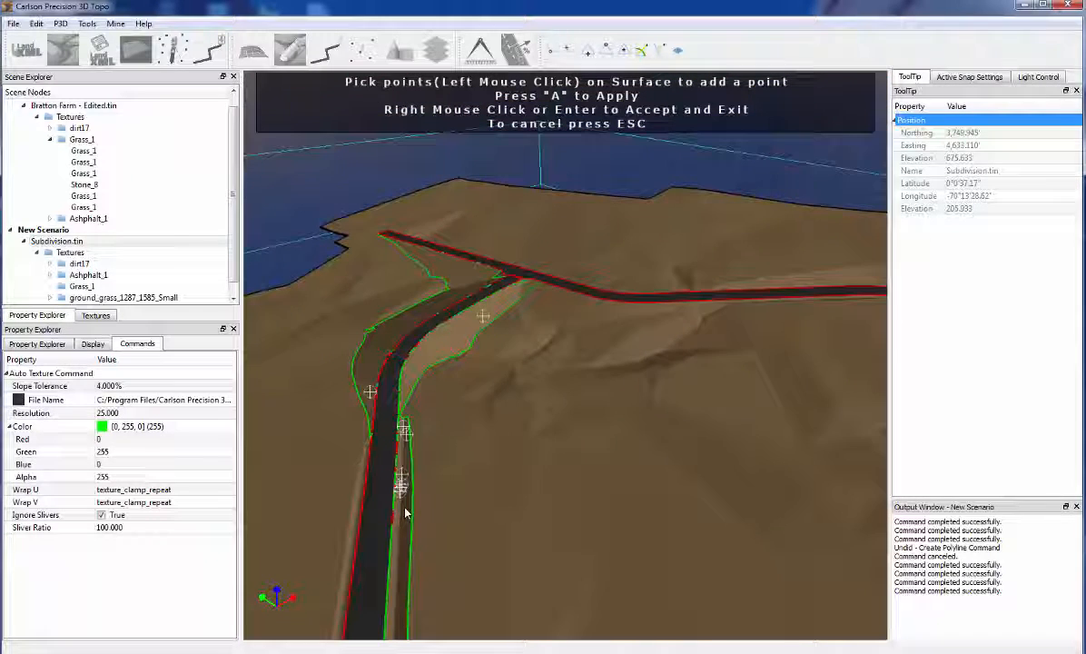
middle_drag(404, 512, 408, 486)
scroll(452, 433, up, 4)
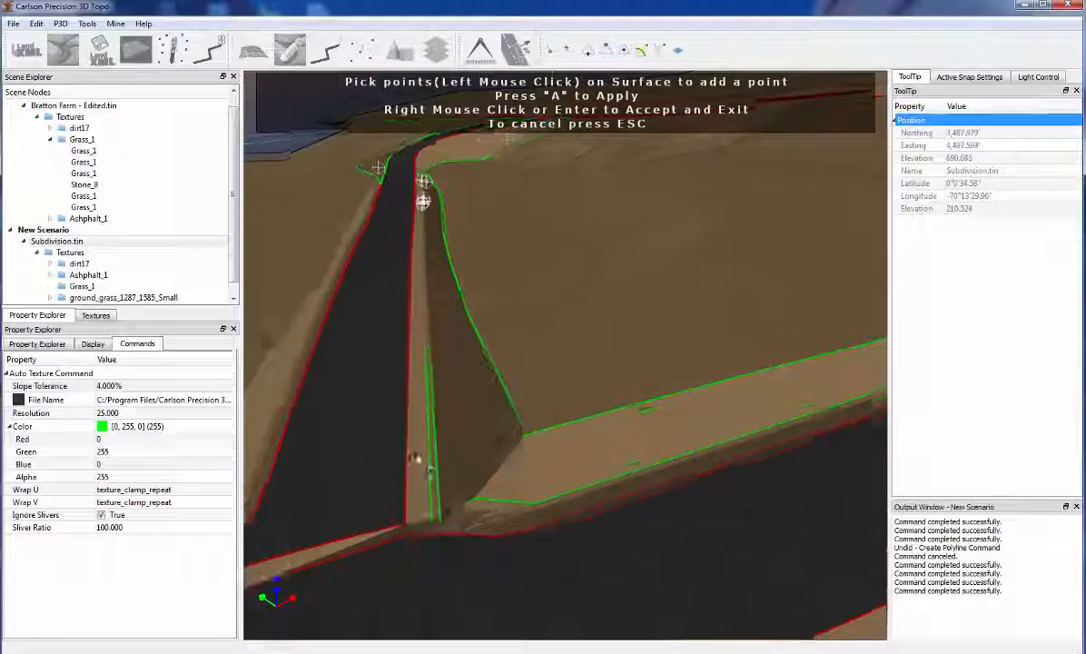
click(433, 428)
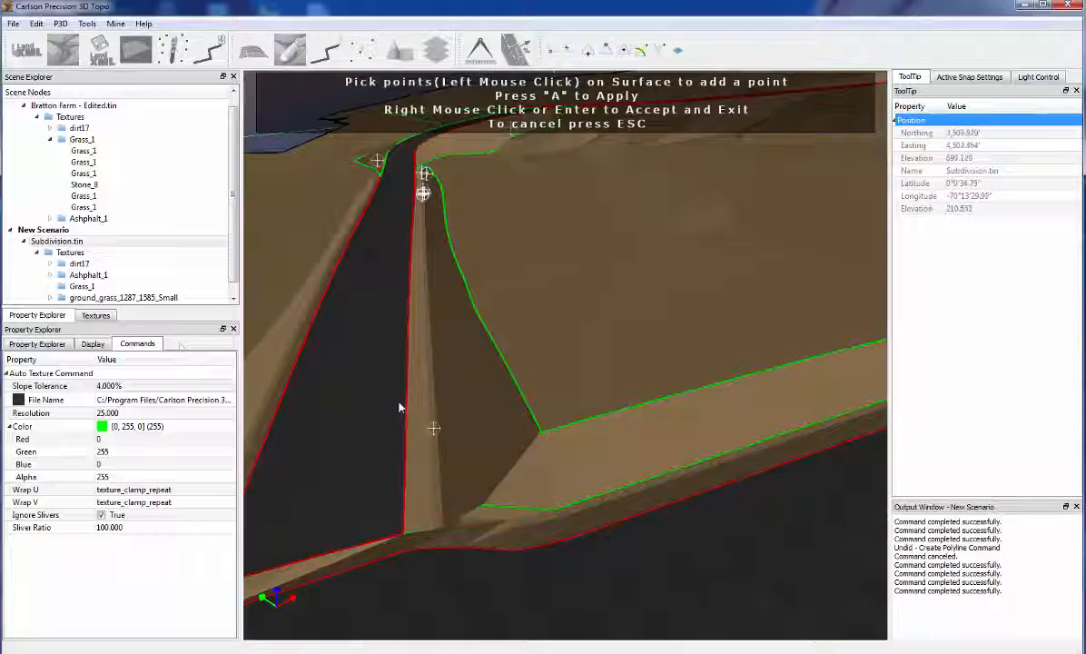
Step: Add the bank on the opposite side of the connecting road and the narrow strips along its road edge
middle_drag(399, 403, 408, 402)
click(307, 390)
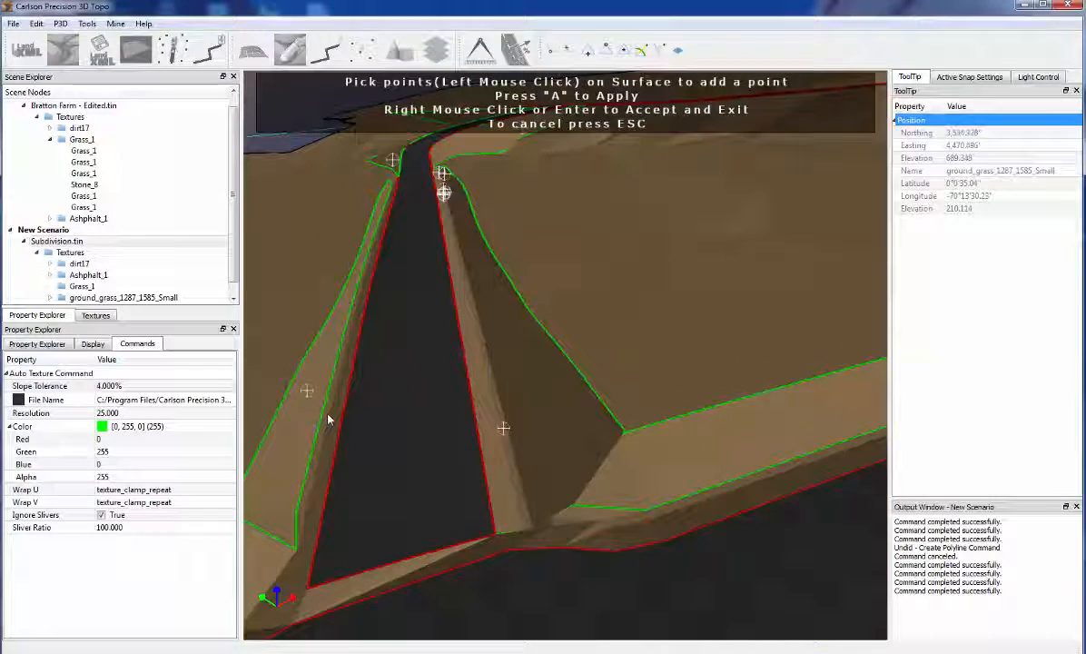
click(324, 413)
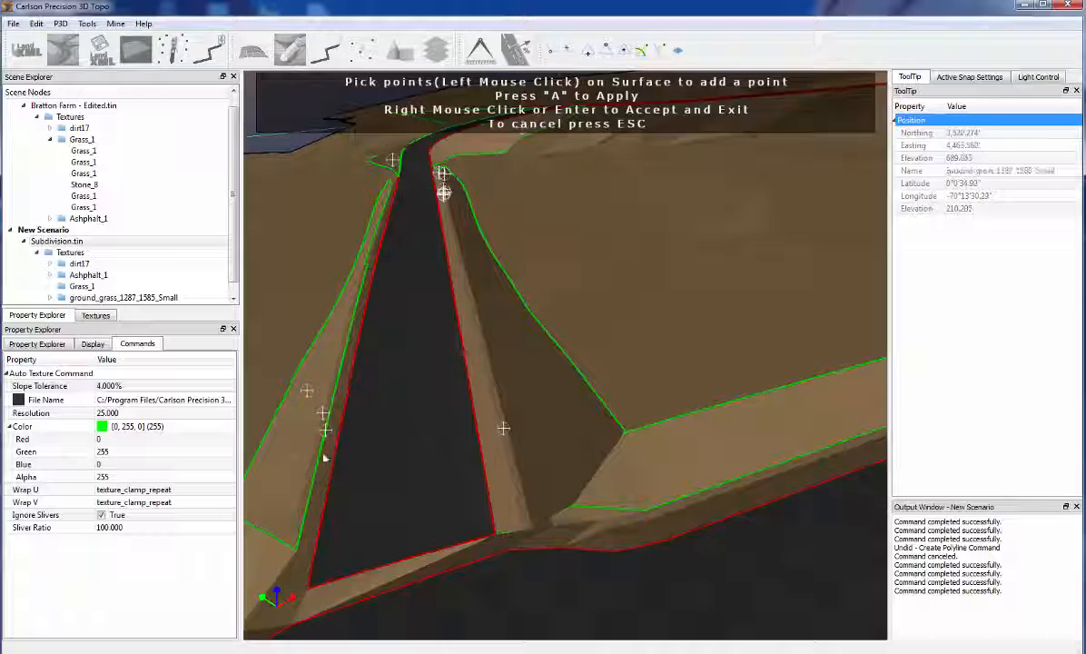
middle_drag(308, 500, 335, 508)
click(336, 509)
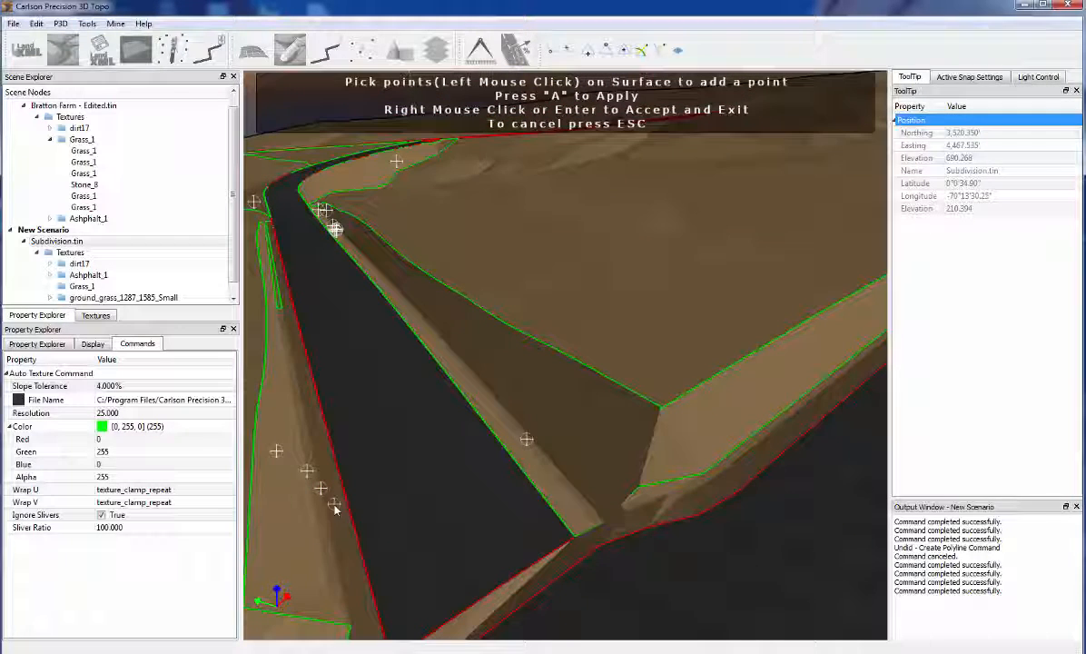
scroll(275, 252, up, 4)
scroll(278, 272, up, 2)
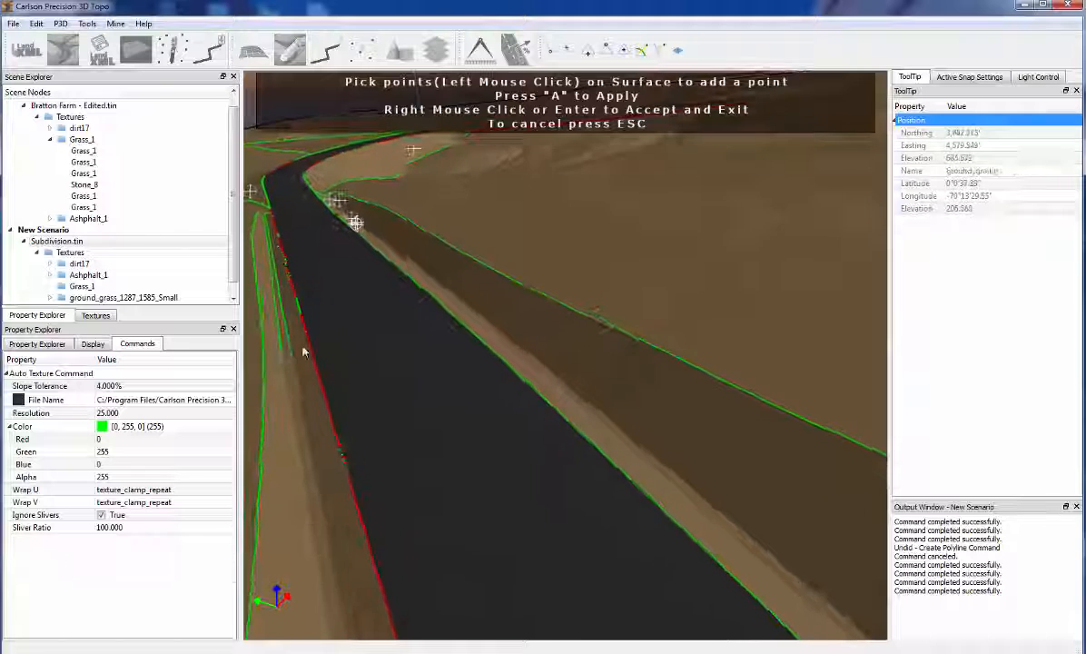
click(283, 312)
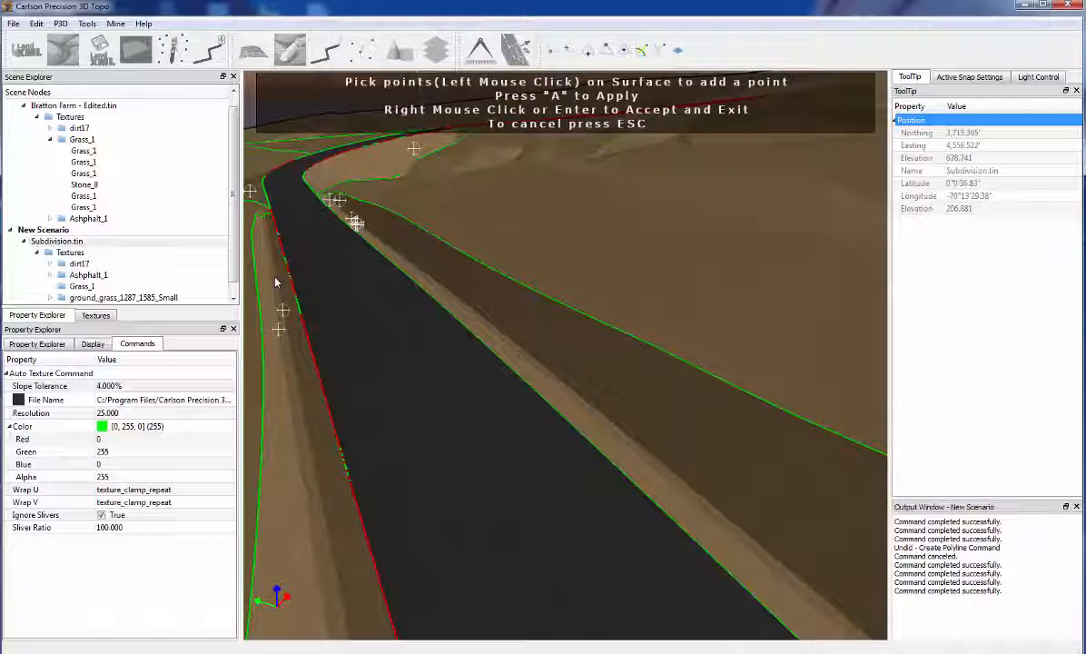
Step: Accept the picked banks to apply the ground_grass_1287_1585_Small texture and finish Auto Texture
right_click(522, 336)
middle_drag(529, 339, 502, 342)
scroll(504, 329, down, 9)
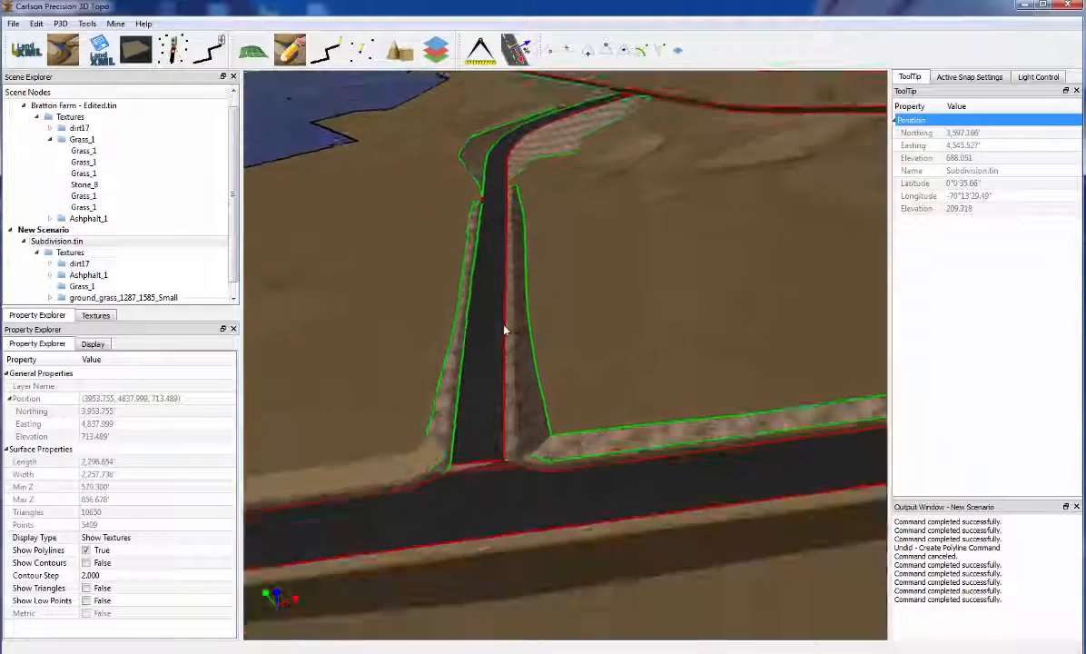
scroll(491, 300, up, 10)
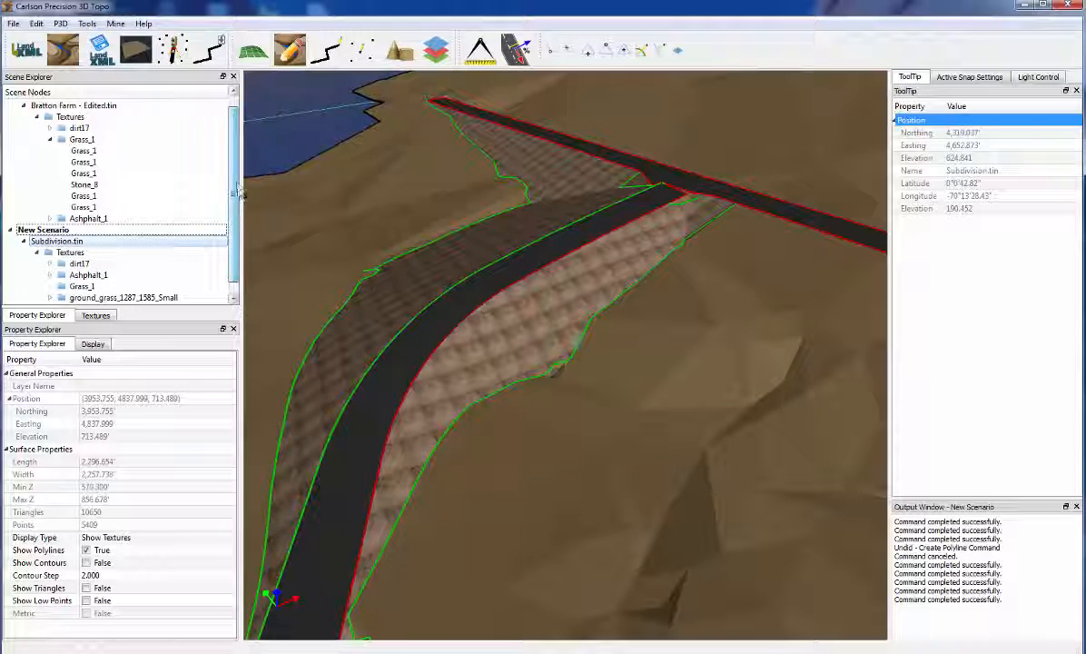
Step: Replace the image file of the Subdivision's ground_grass_1287_1585_Small texture with Grass_1.png
click(159, 287)
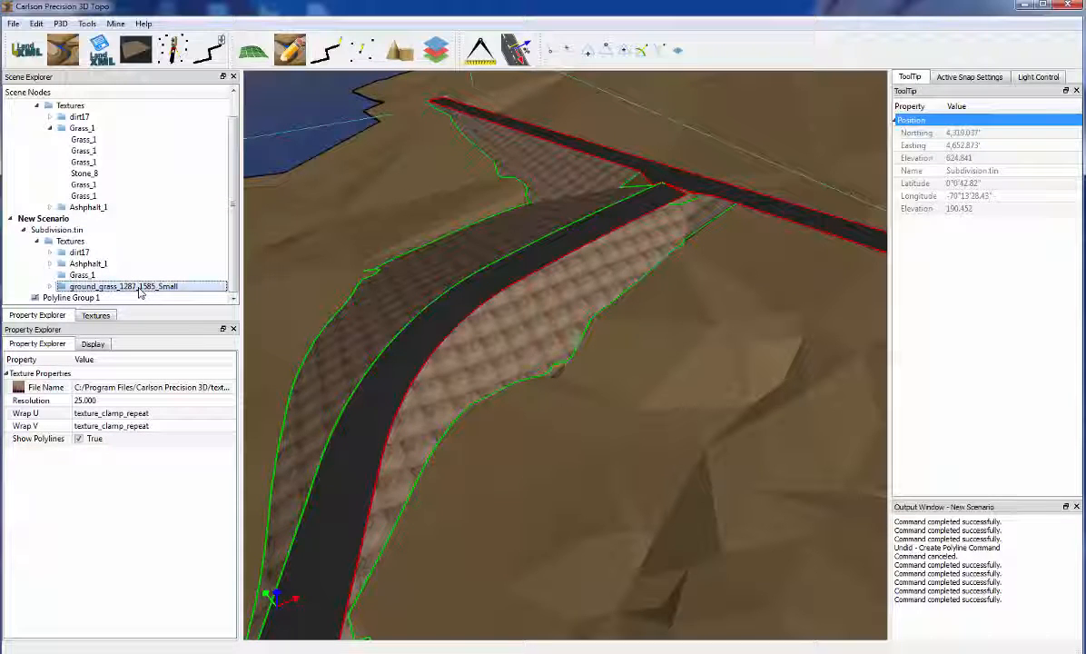
click(186, 387)
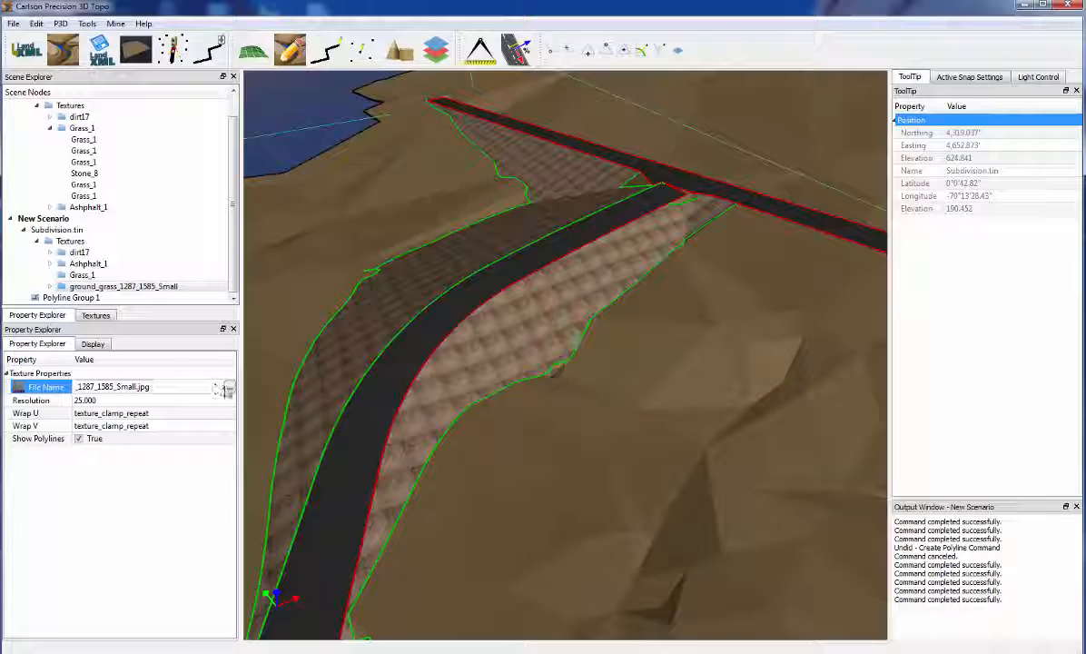
click(227, 389)
click(231, 114)
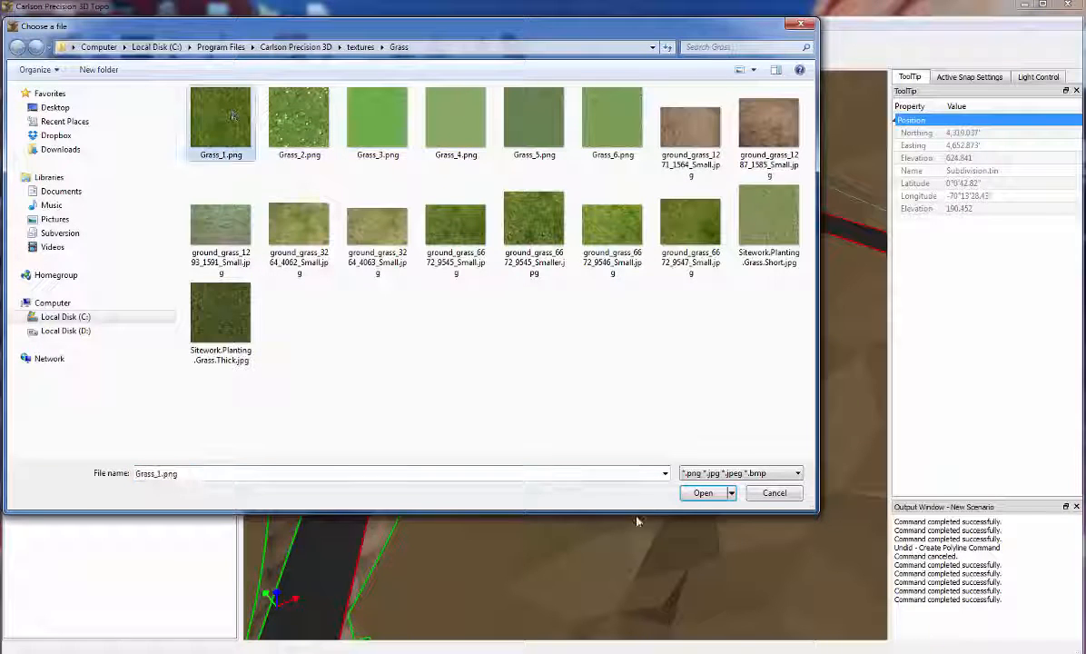
click(701, 493)
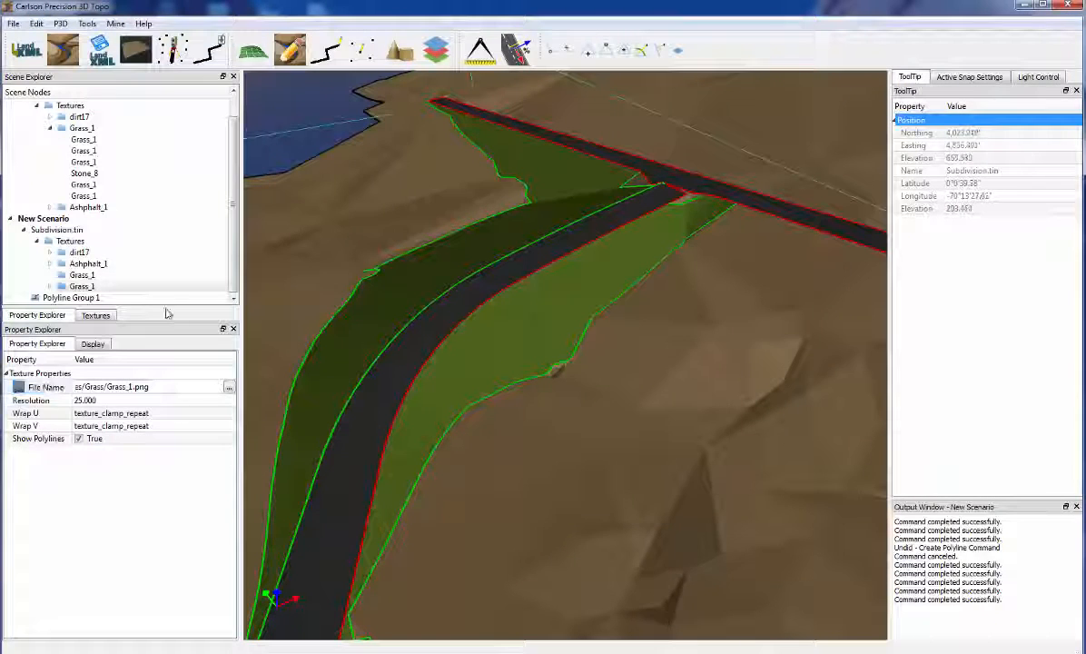
click(81, 286)
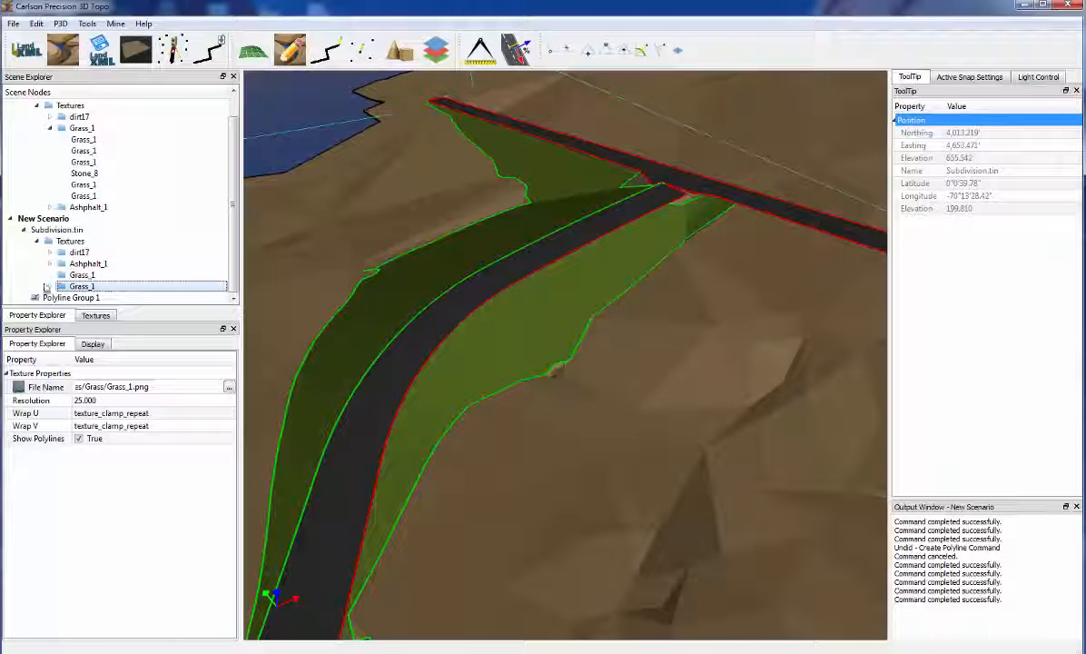
Step: Set the resolution of the Subdivision surface's bank Grass_1 texture to 10
double_click(84, 282)
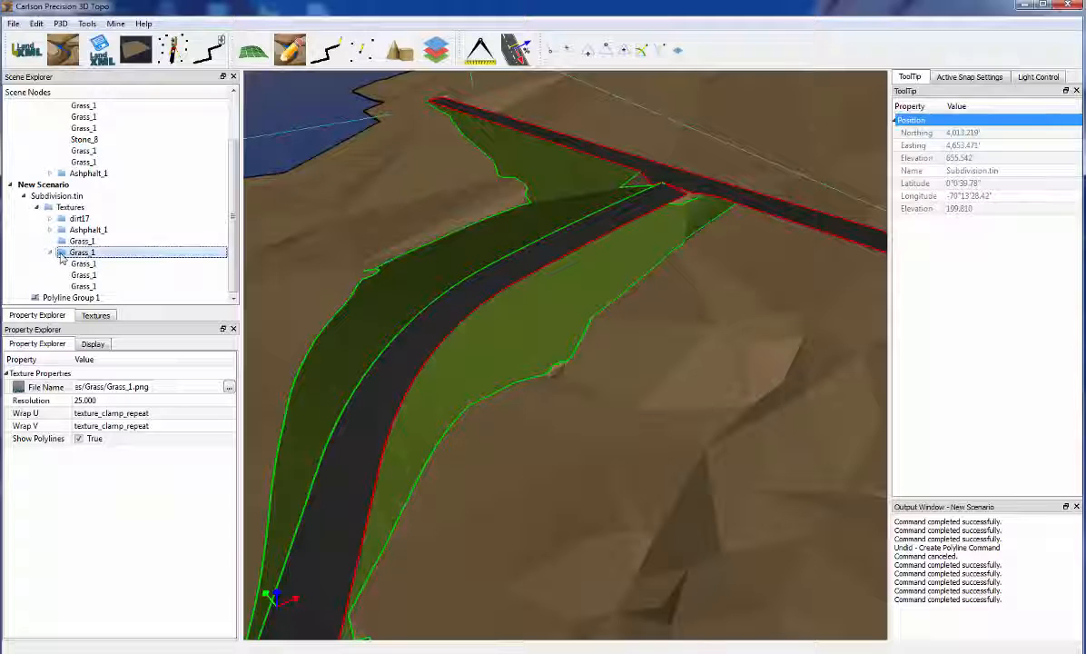
click(51, 252)
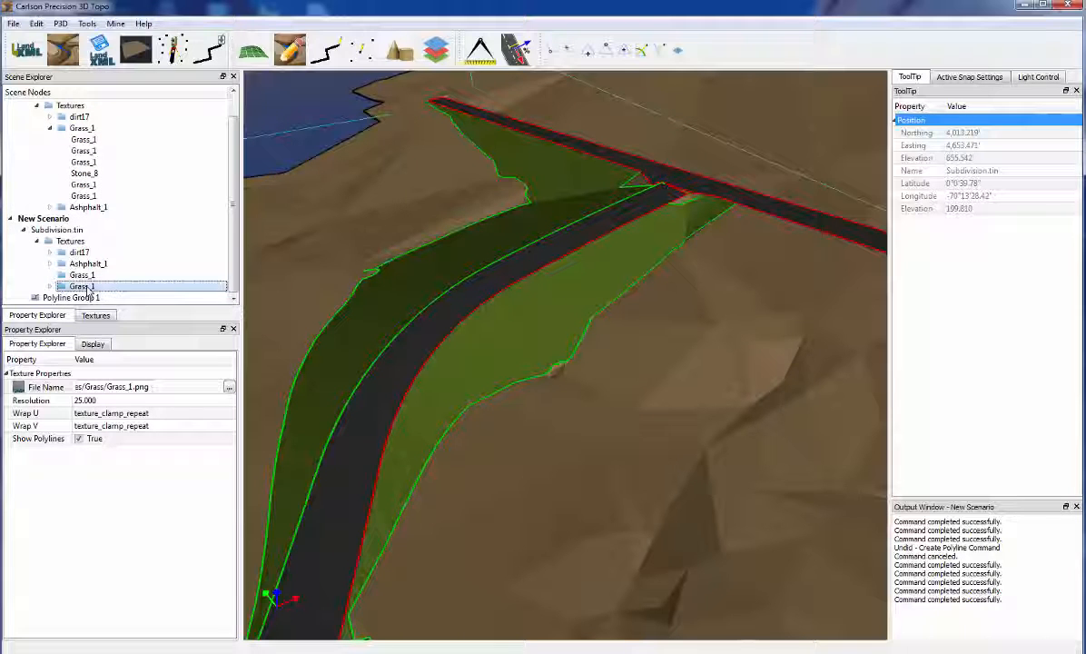
drag(468, 391, 461, 360)
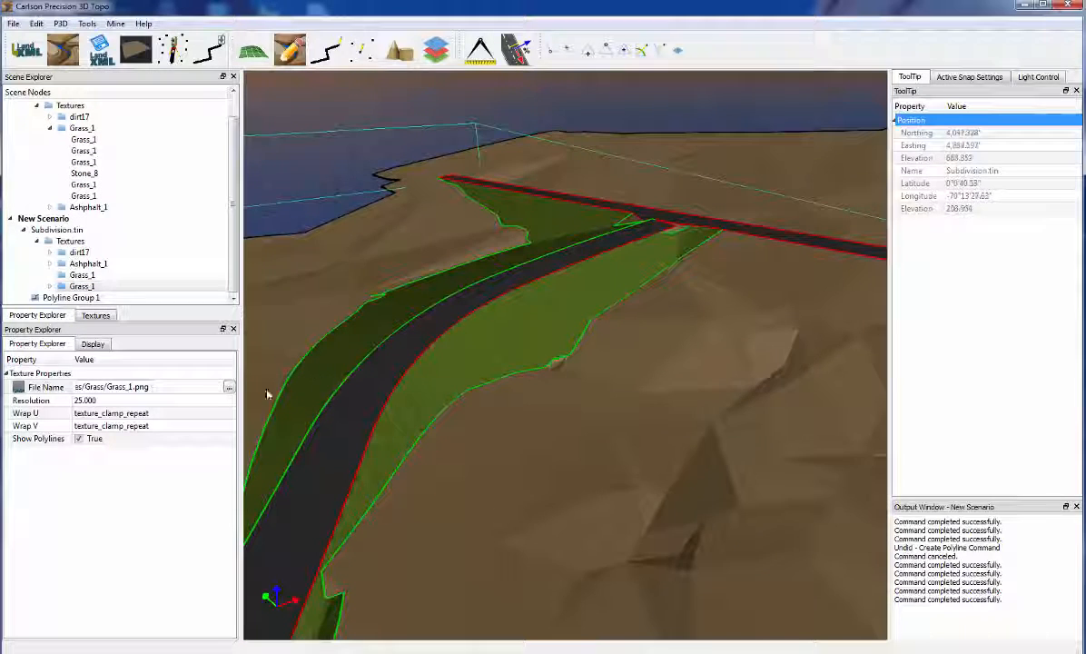
click(165, 401)
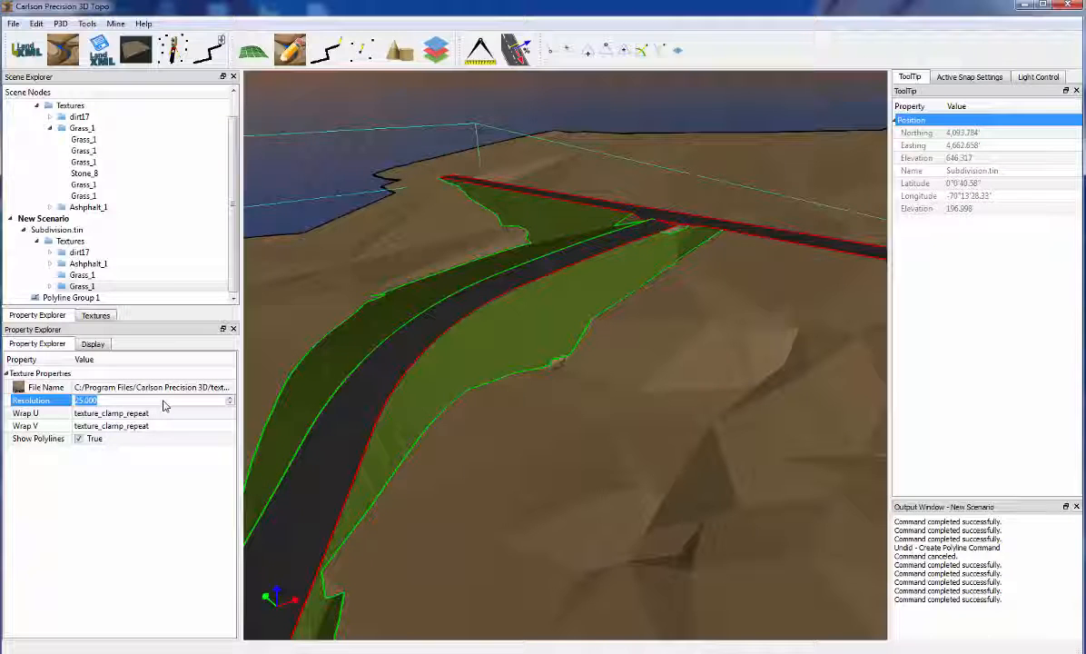
text(10)
click(285, 413)
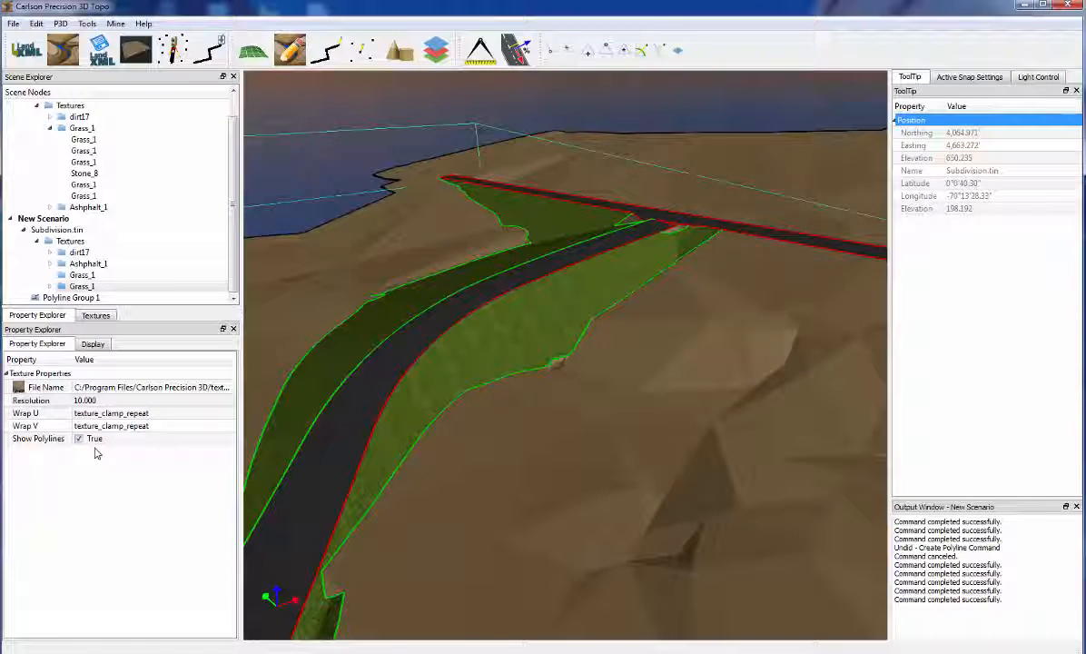
Step: Collapse the Textures folder under Subdivision.tin
drag(350, 412, 511, 412)
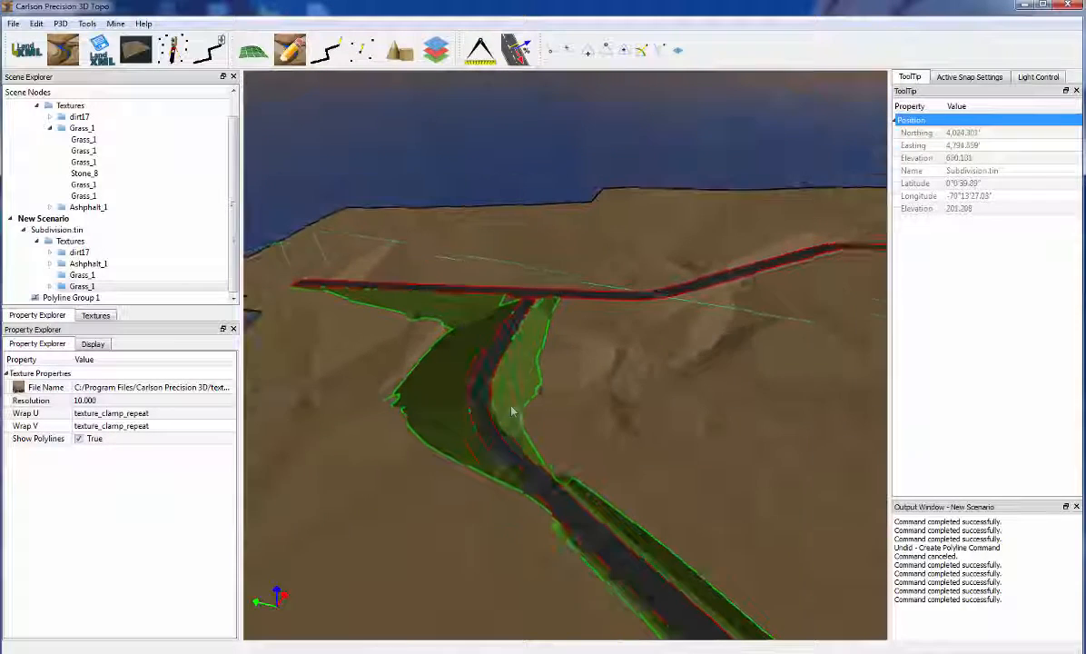
click(40, 241)
click(38, 241)
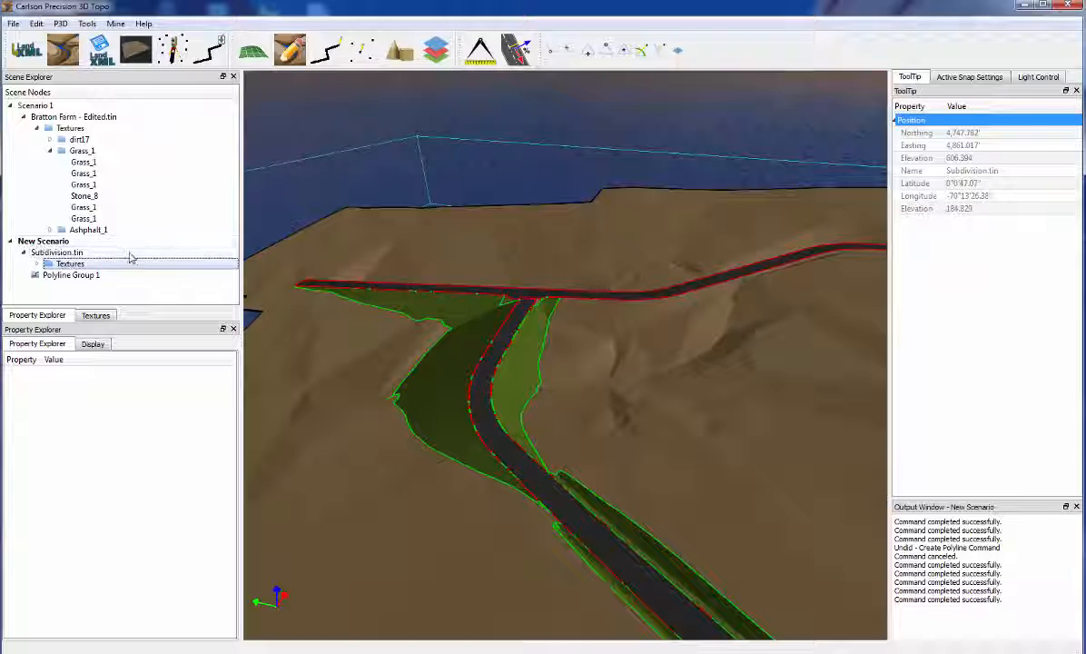
scroll(453, 441, up, 4)
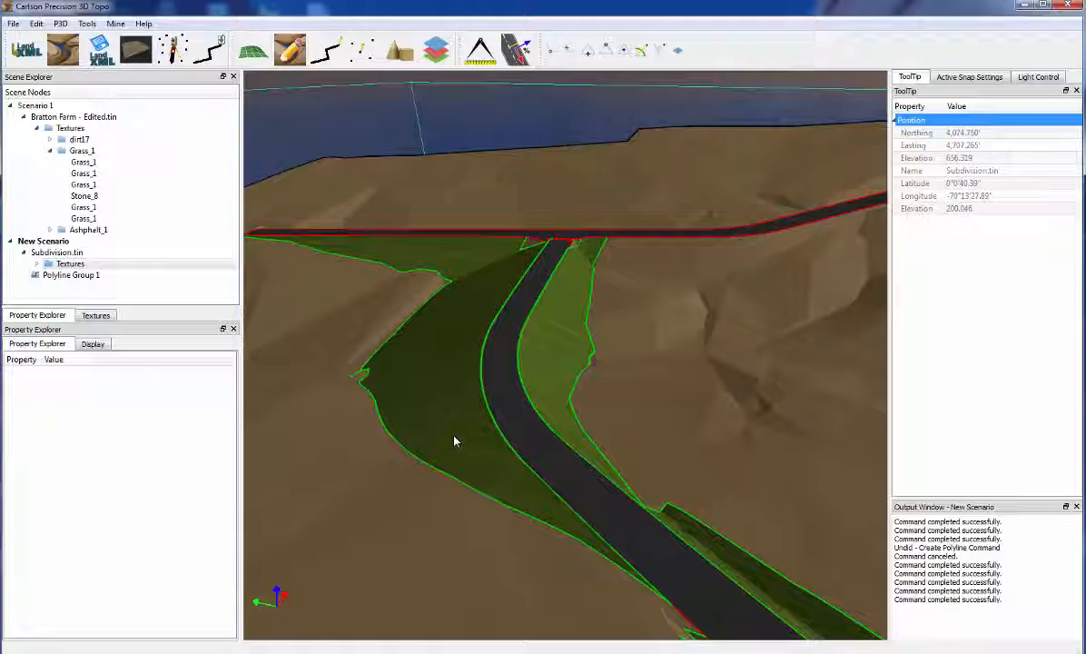
scroll(453, 442, down, 5)
scroll(453, 441, down, 3)
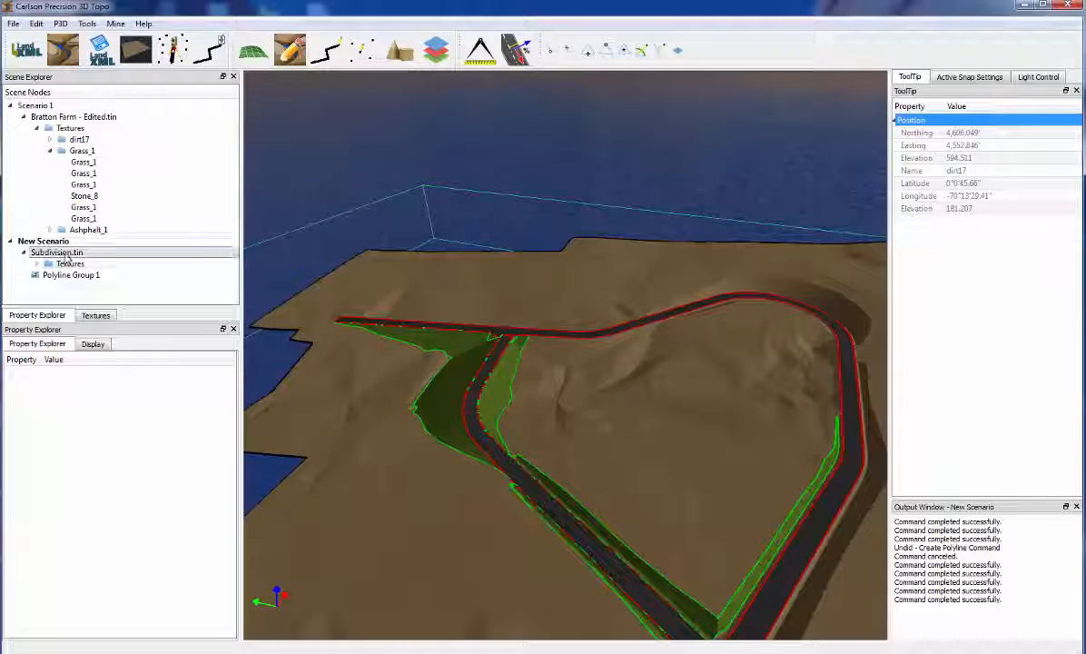
Step: Hide the Subdivision surface's polylines and examine the grass banks along the connecting road down to the lower junction
click(65, 255)
click(87, 550)
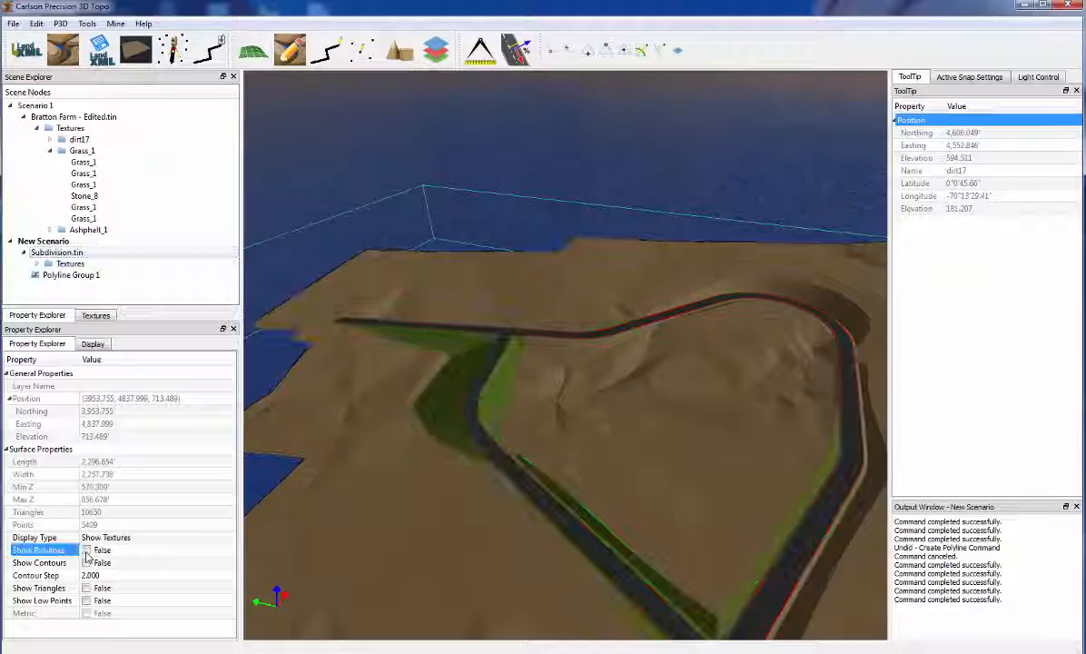
scroll(455, 508, up, 3)
scroll(693, 468, up, 4)
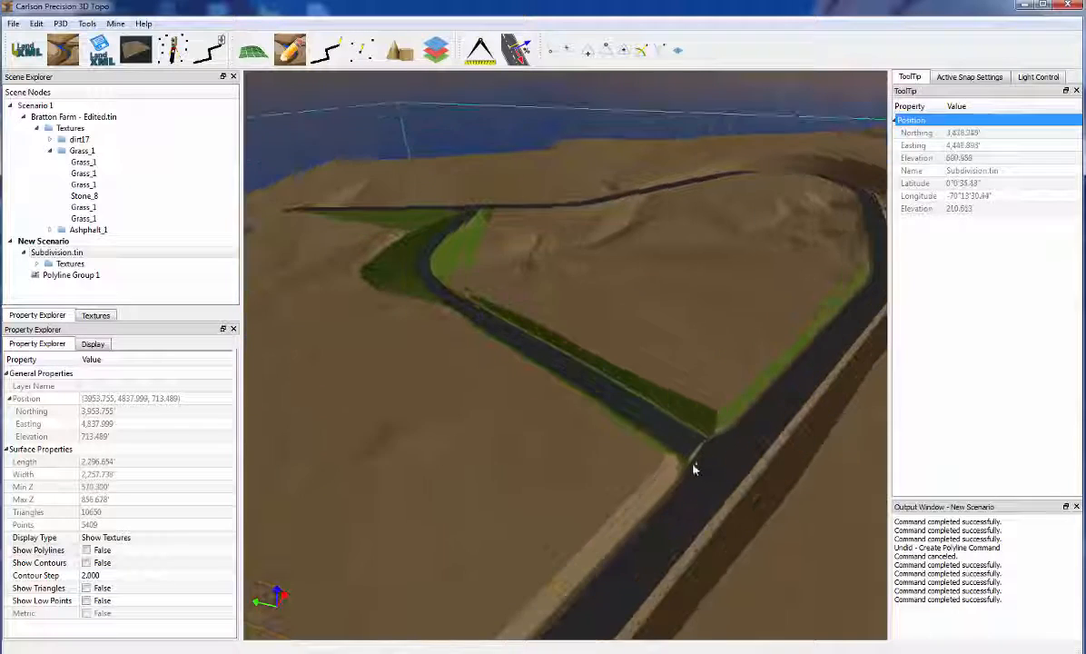
middle_drag(685, 458, 636, 431)
scroll(631, 413, up, 2)
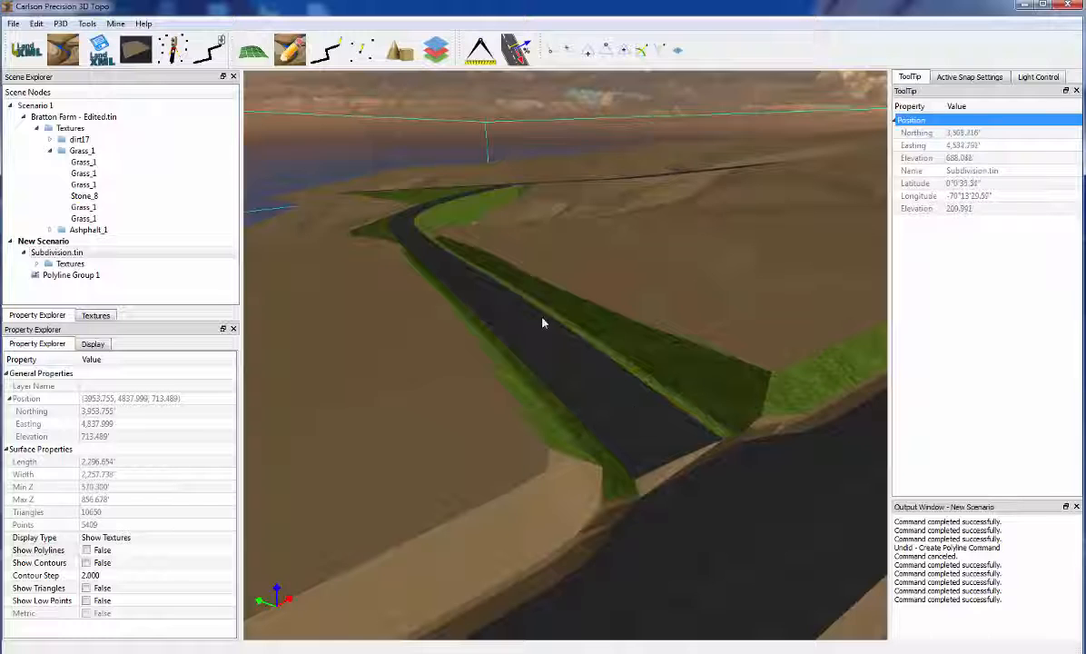
Step: Toggle the Subdivision surface's polylines to compare both displays, leaving them shown
click(86, 550)
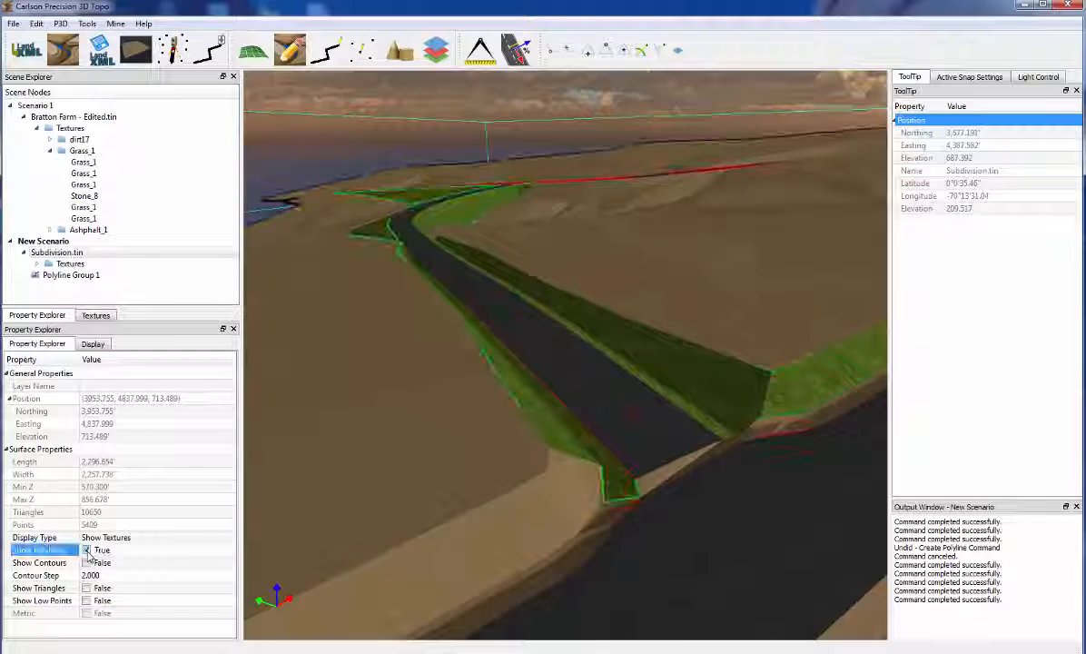
click(86, 551)
click(86, 550)
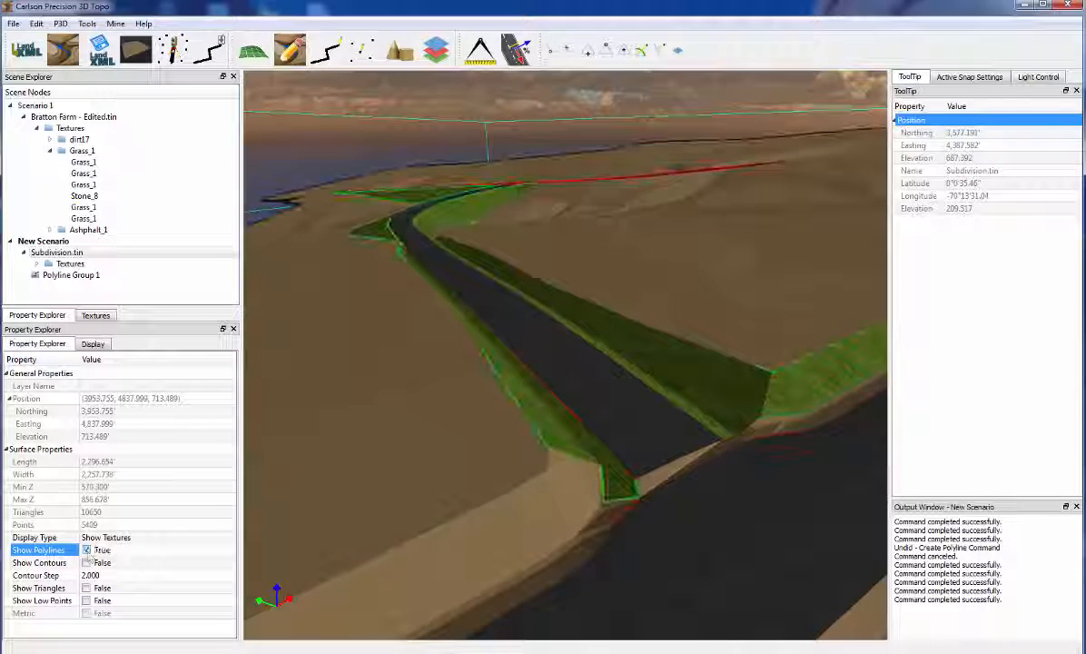
middle_drag(452, 401, 422, 434)
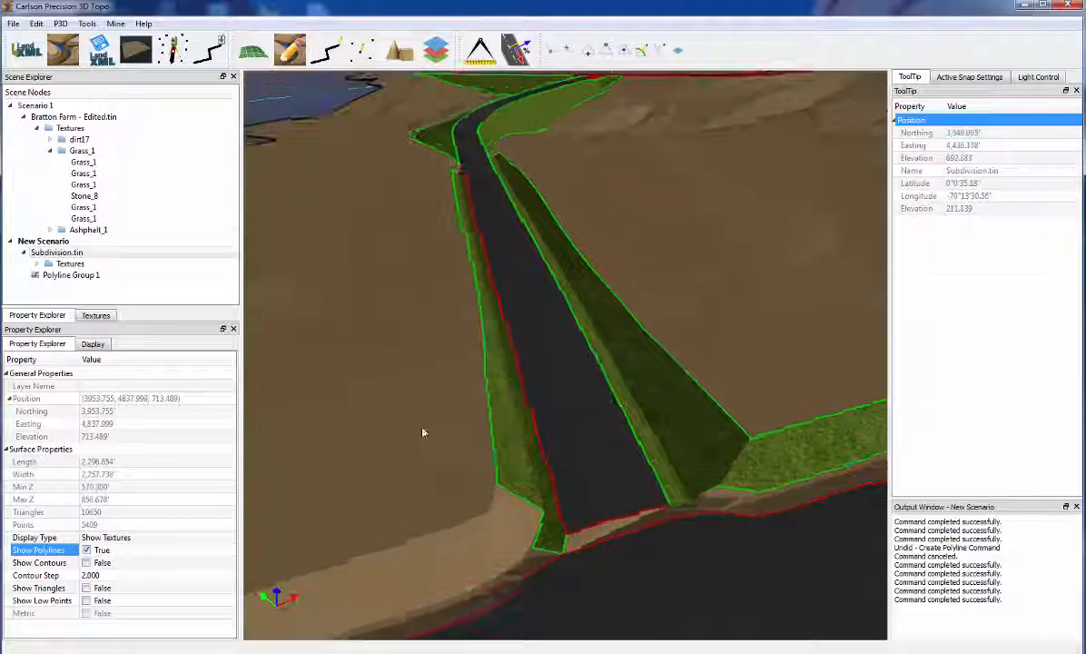
scroll(421, 378, down, 5)
scroll(420, 378, down, 3)
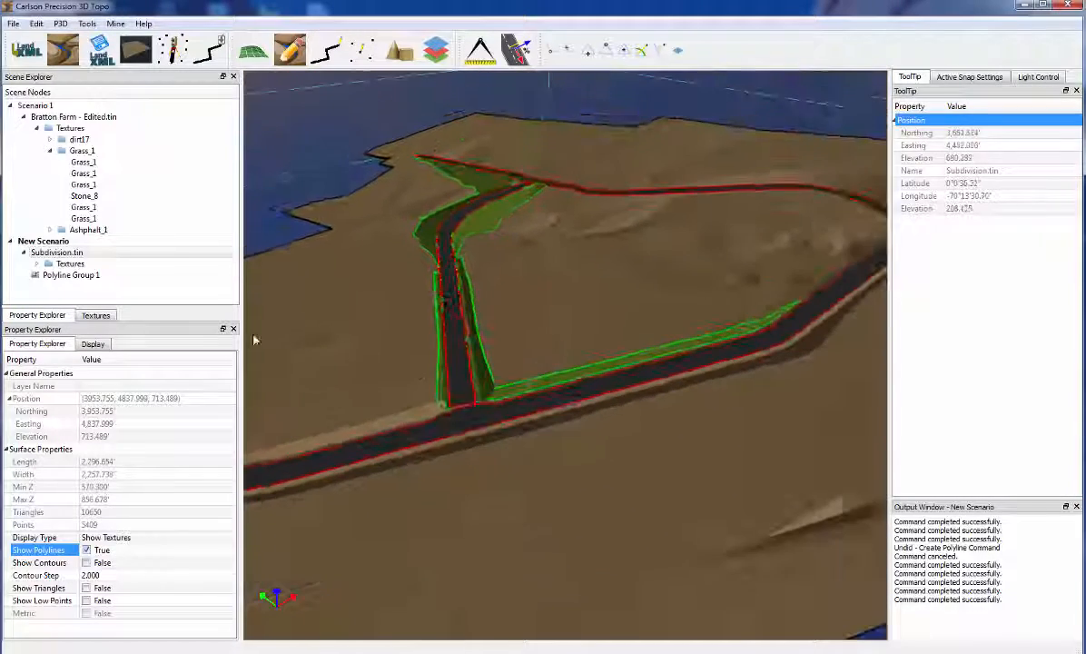
Step: Apply the dark green texture from the Ground category to the Subdivision surface's open terrain
click(95, 315)
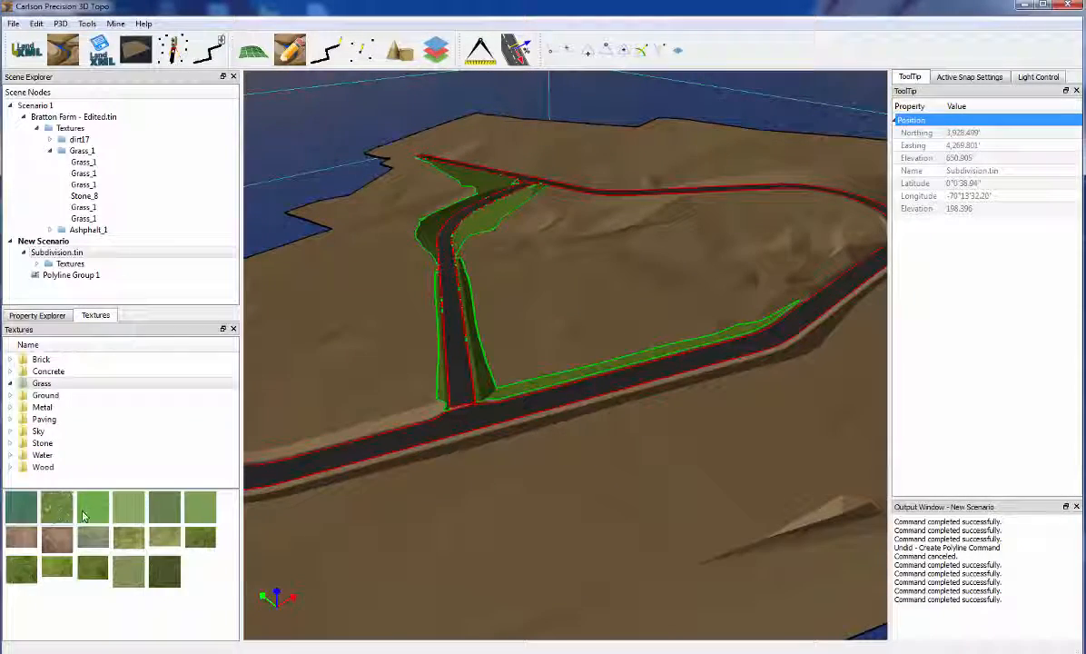
click(47, 395)
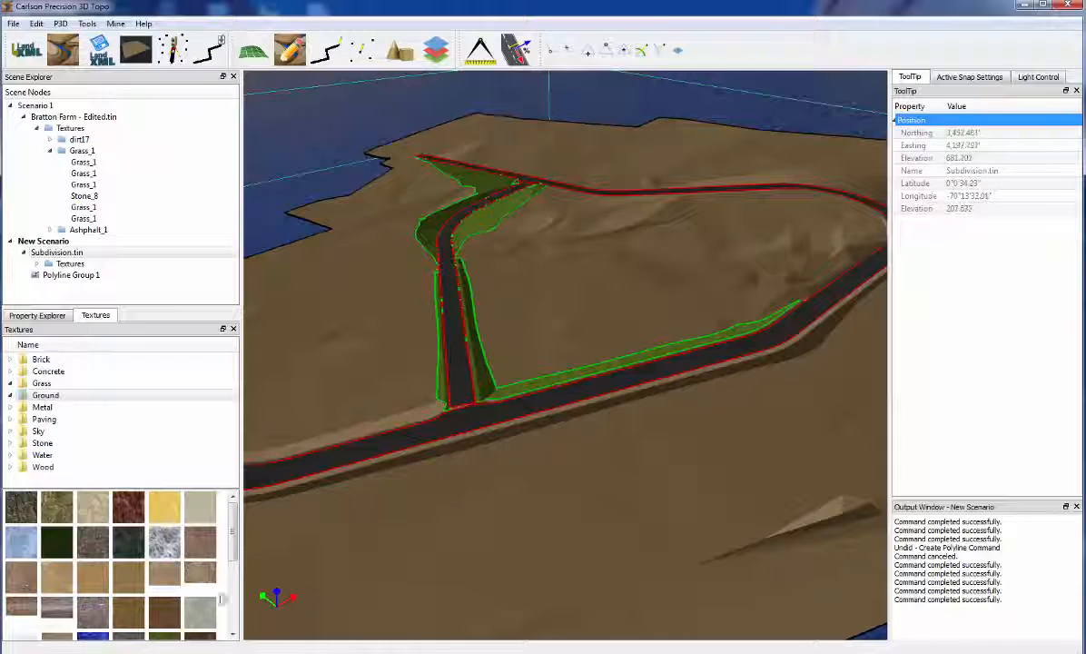
click(235, 610)
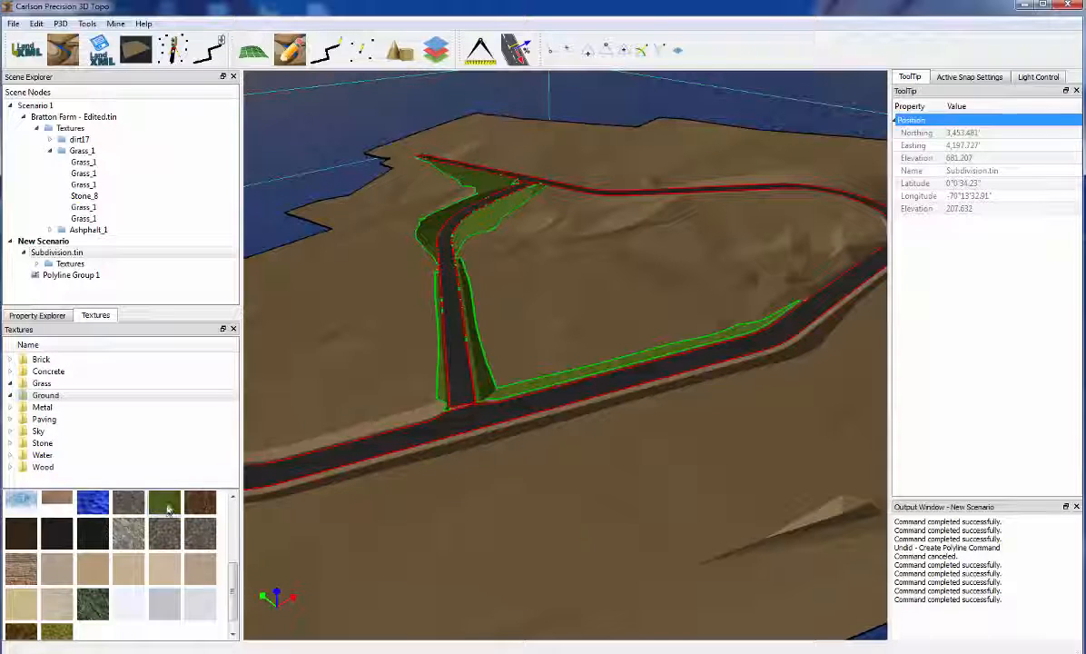
drag(167, 508, 680, 504)
middle_drag(574, 517, 618, 517)
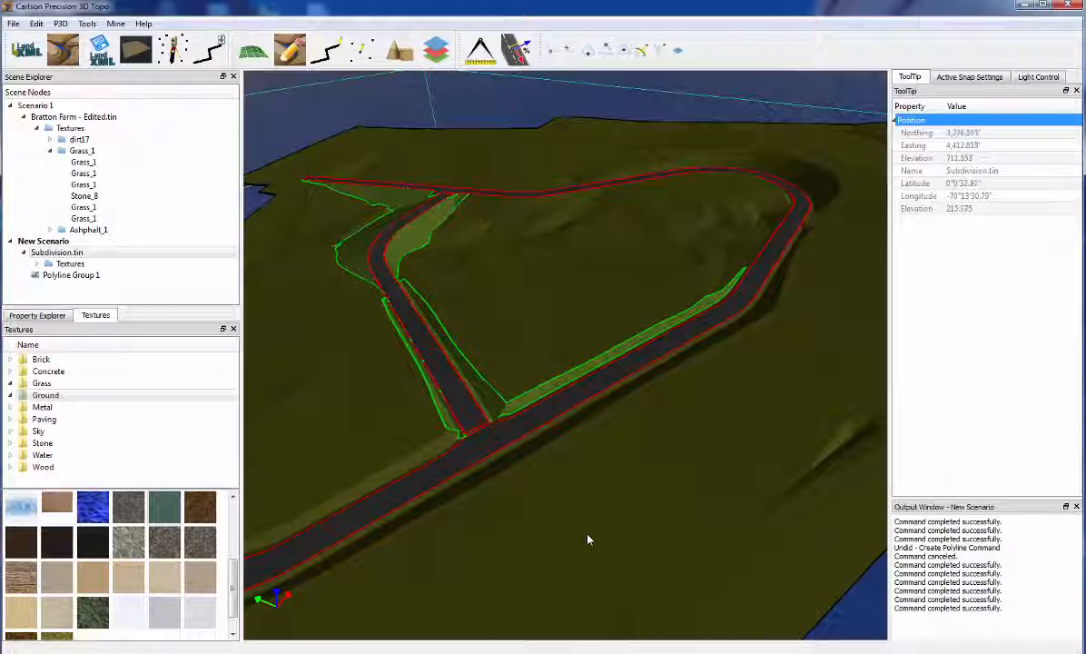
scroll(633, 518, down, 2)
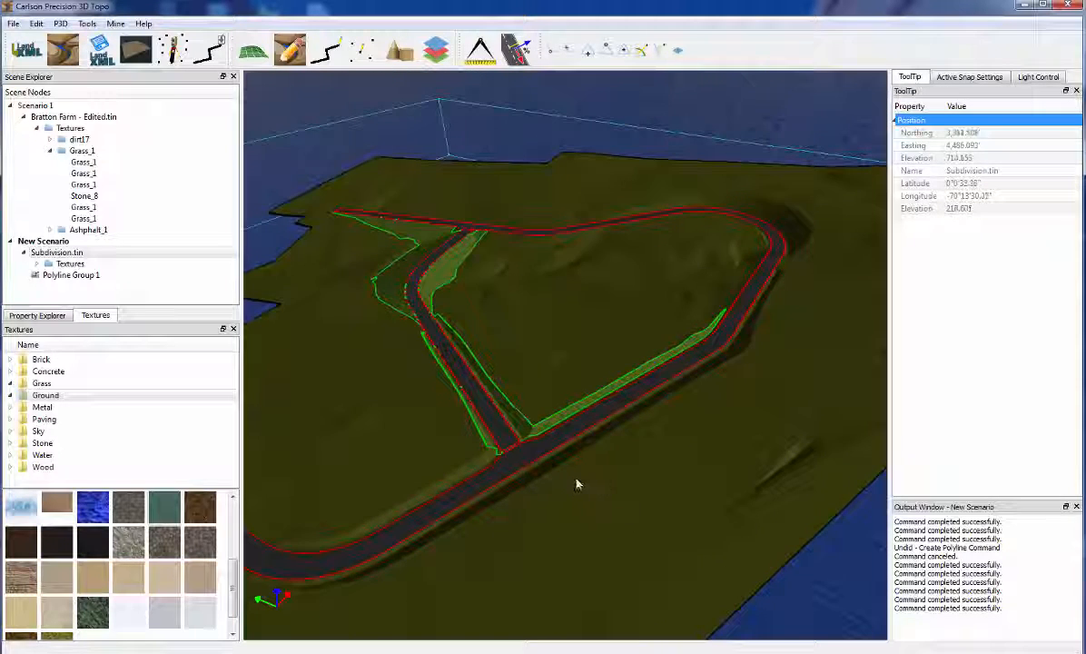
middle_drag(576, 485, 594, 482)
scroll(589, 446, up, 3)
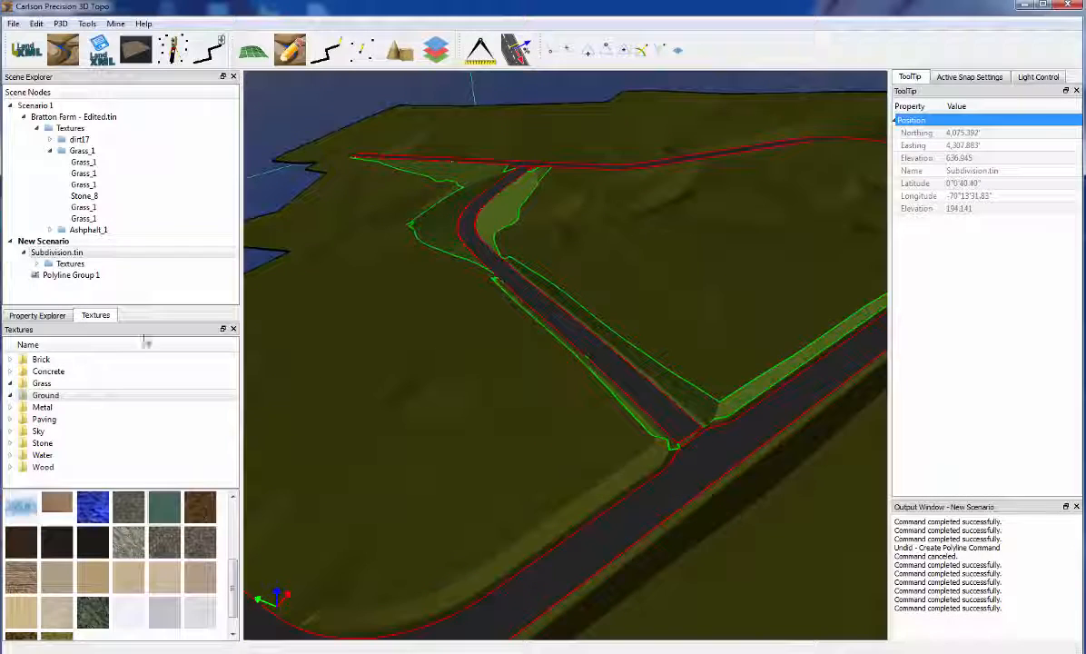
Step: Bring up the Subdivision surface's properties
click(35, 317)
middle_drag(495, 419, 504, 495)
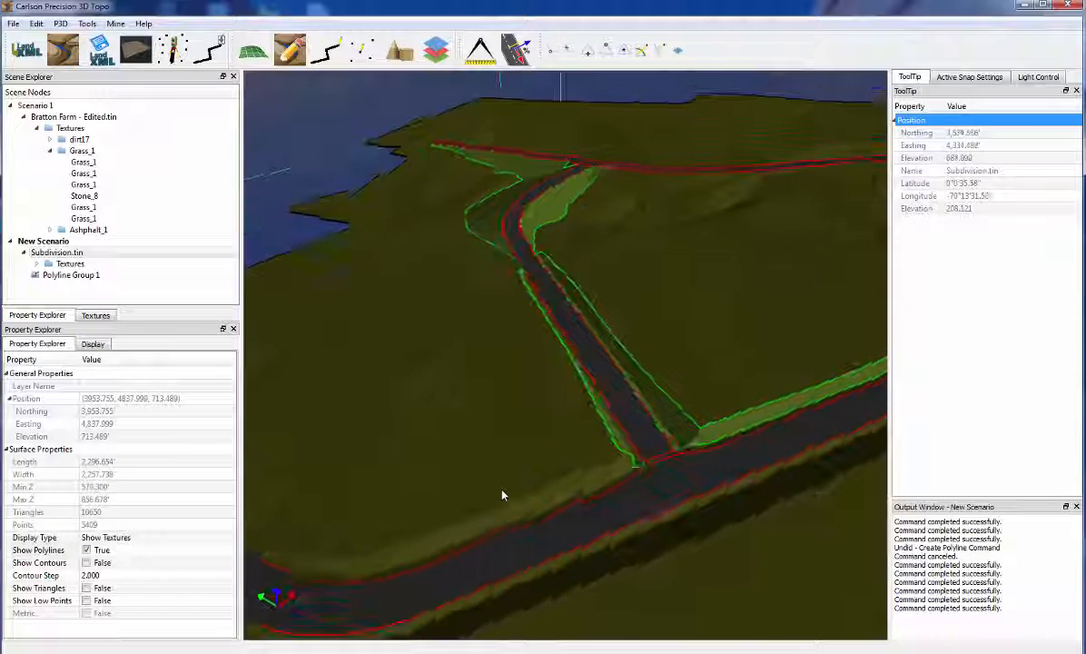